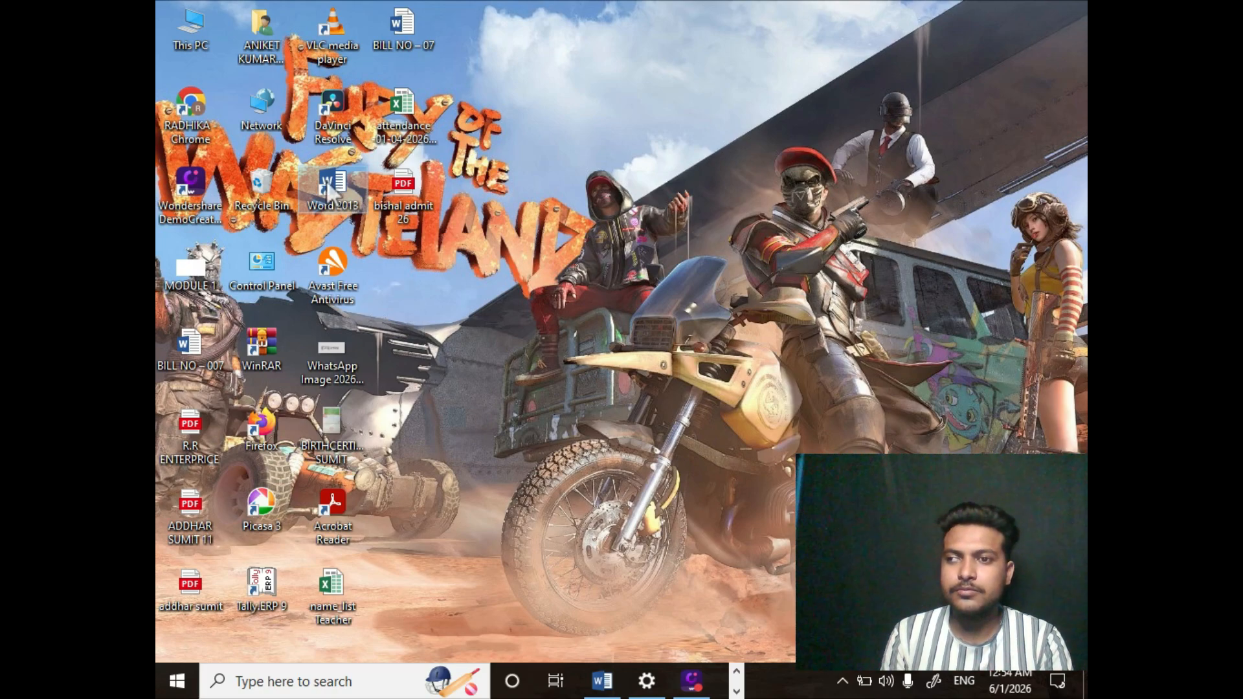
- Launch Word 2013 and create a new blank document
{"action": "double_click", "coordinate": [327, 180]}
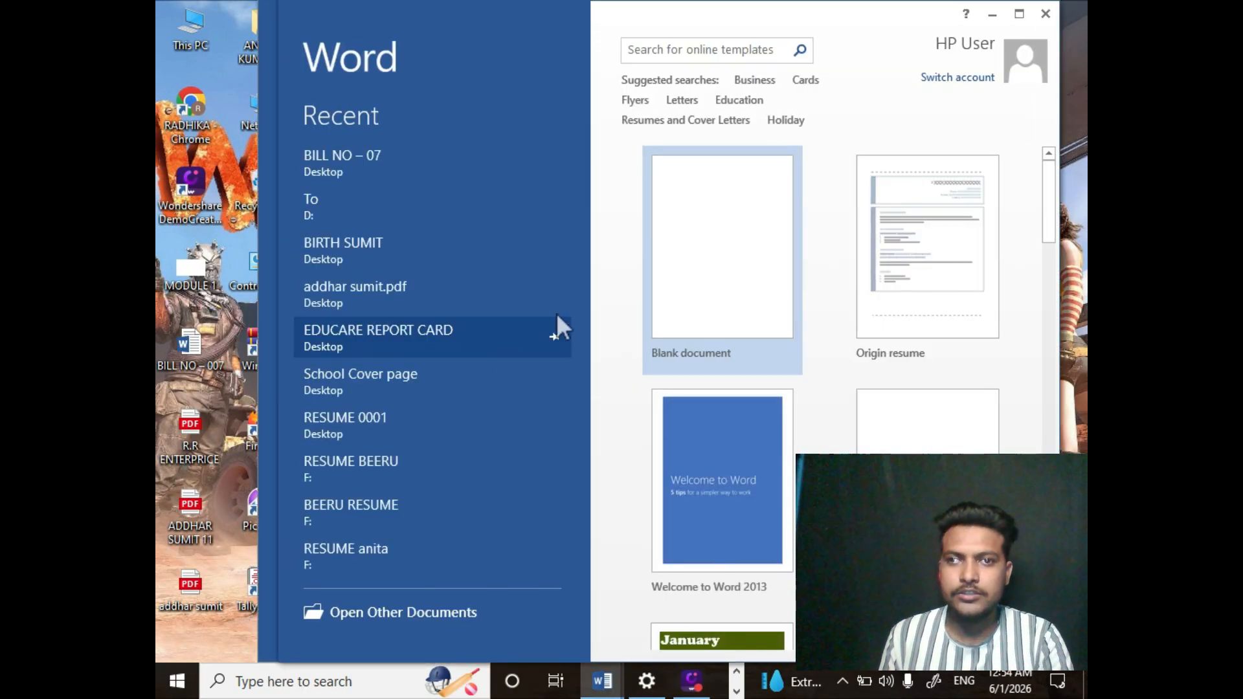
{"action": "left_click", "coordinate": [739, 258]}
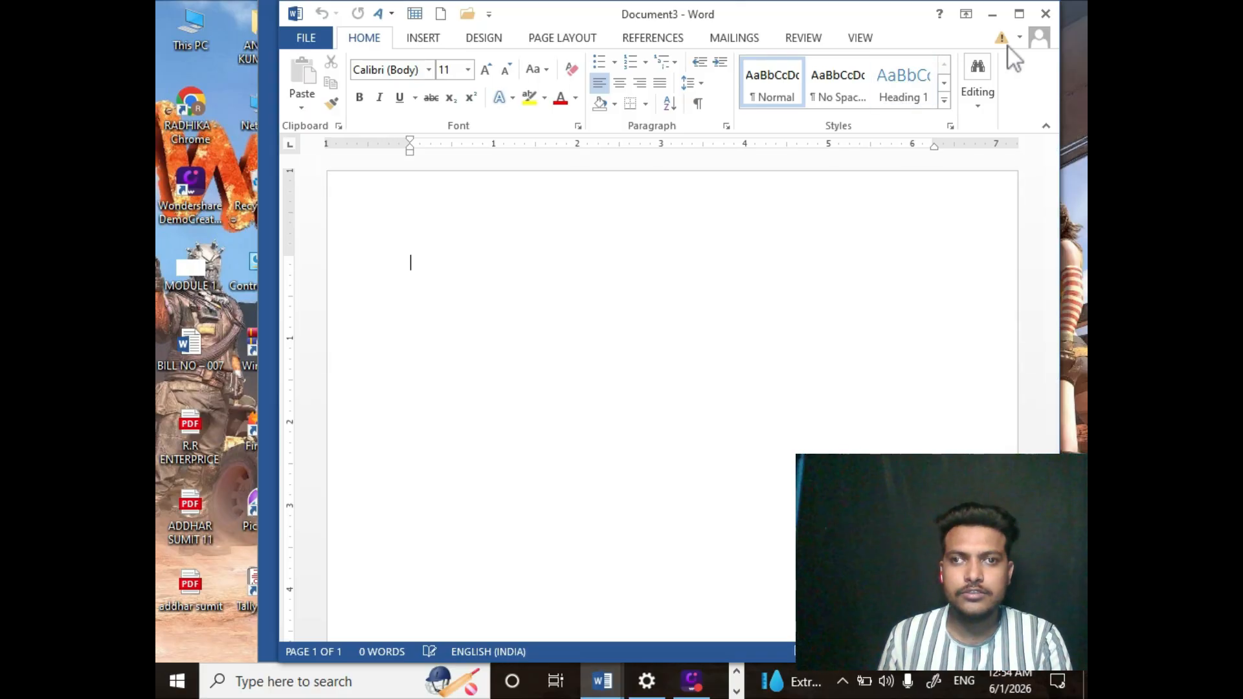
- Maximize the Word document window
{"action": "key", "text": "super+Left"}
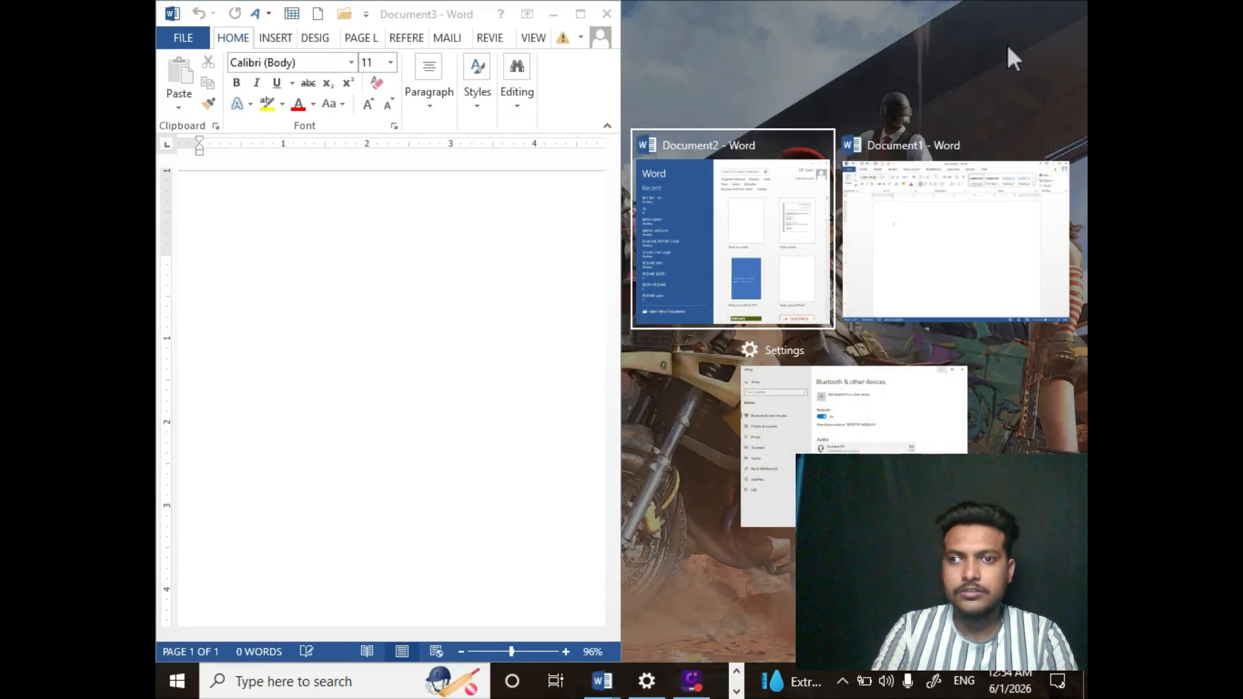
{"action": "left_click", "coordinate": [515, 163]}
{"action": "left_click", "coordinate": [580, 14]}
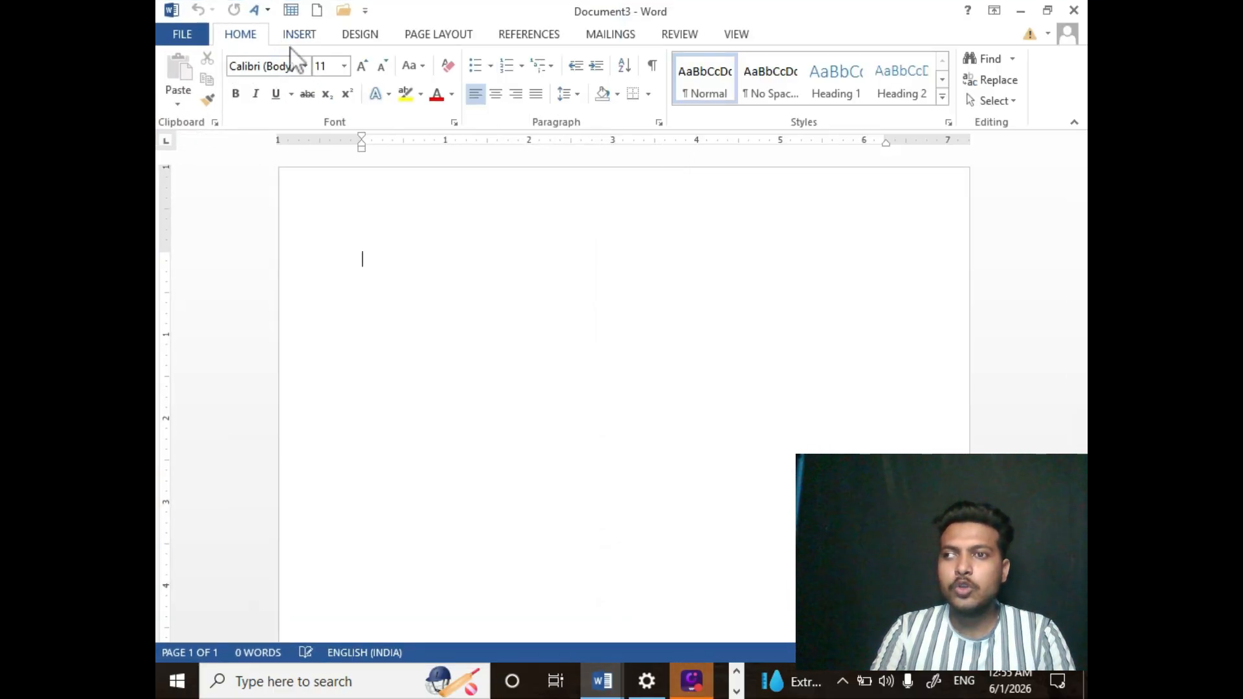
- Insert the built-in Integral cover page into the document
{"action": "left_click", "coordinate": [302, 33]}
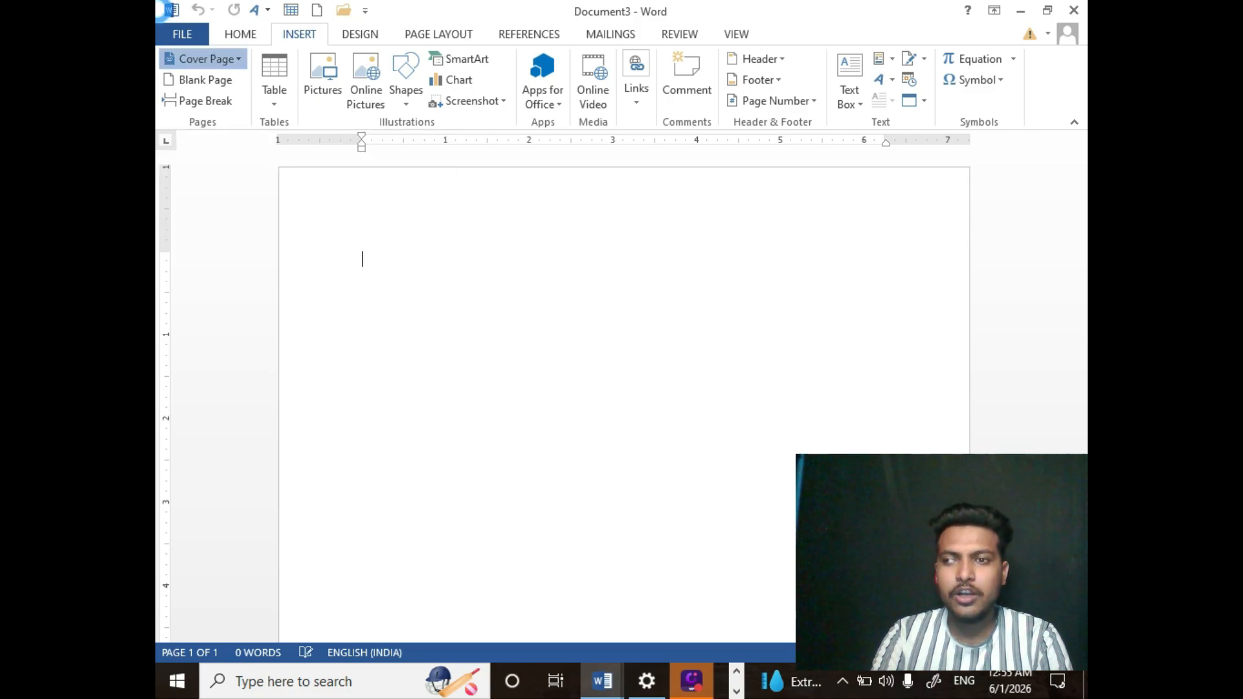
{"action": "left_click", "coordinate": [238, 65]}
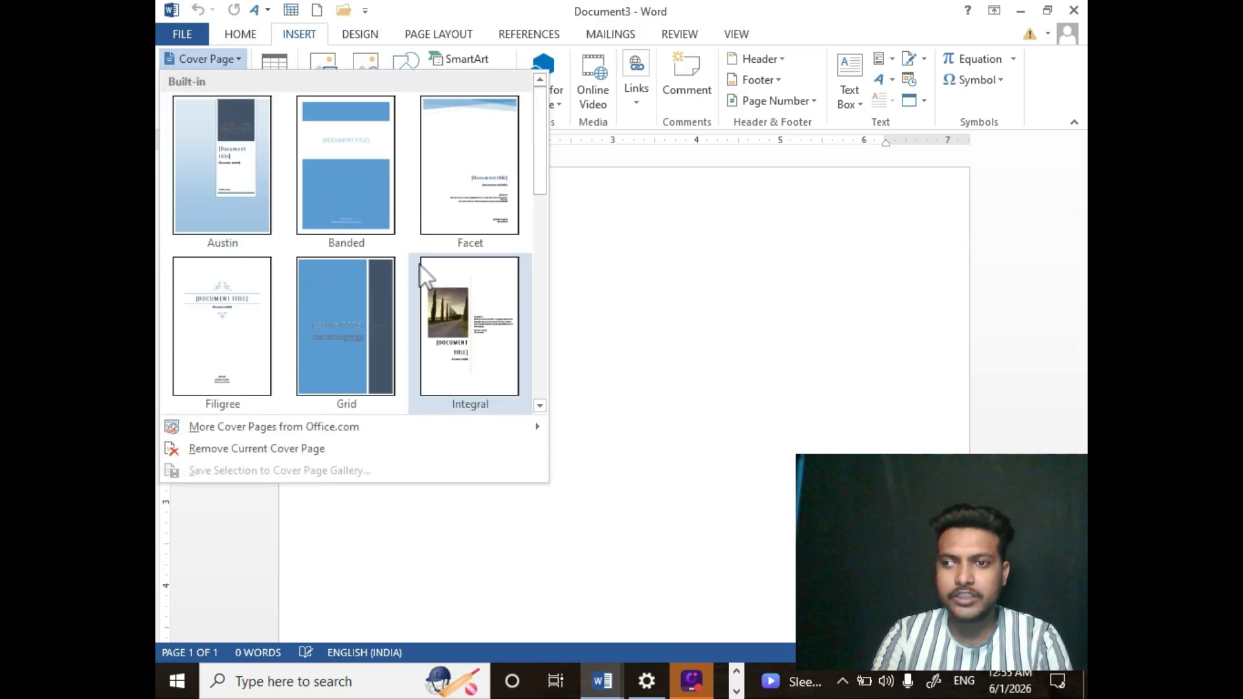
{"action": "left_click_drag", "start_coordinate": [540, 181], "coordinate": [512, 272]}
{"action": "left_click", "coordinate": [467, 219]}
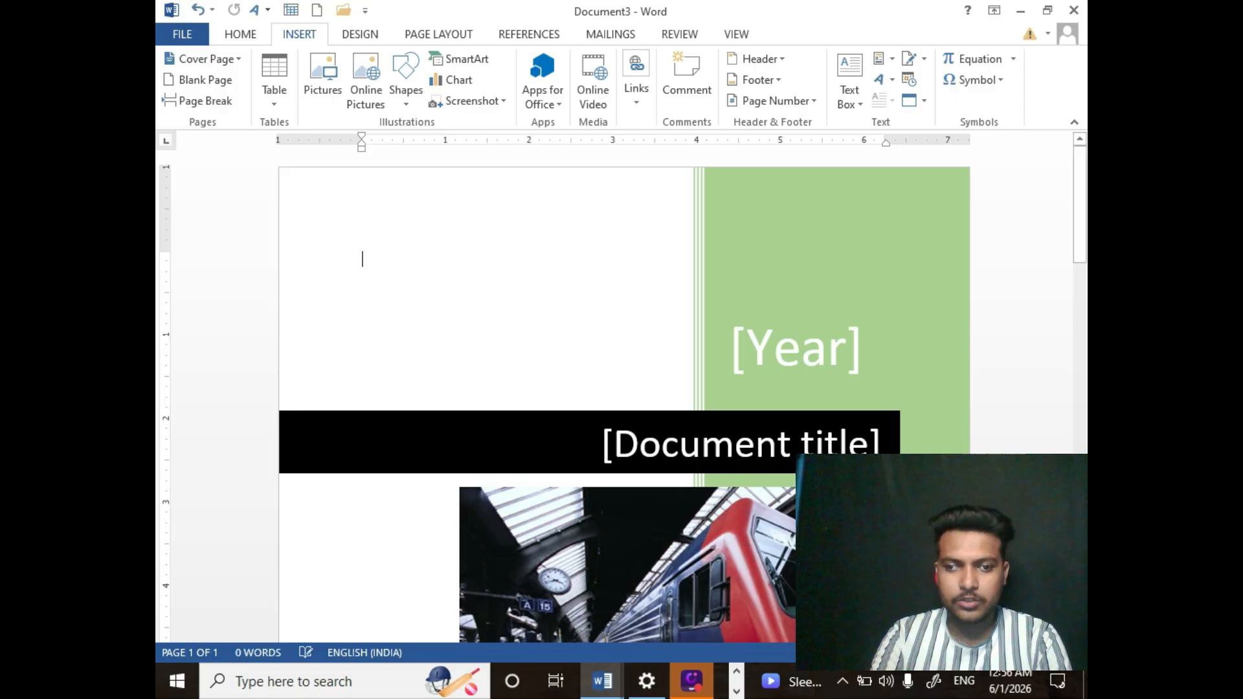
- Enter 2026 as the cover page's year
{"action": "scroll", "coordinate": [545, 276], "scroll_direction": "down", "scroll_amount": 8, "text": "ctrl"}
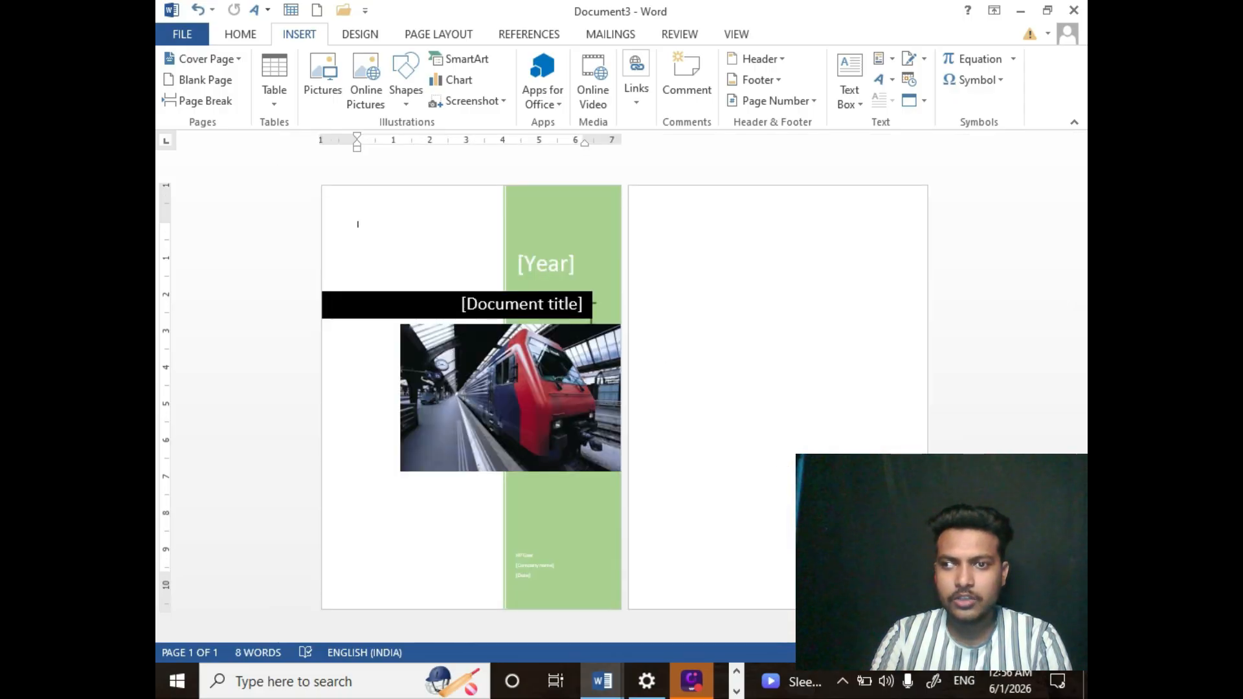
{"action": "left_click", "coordinate": [545, 277]}
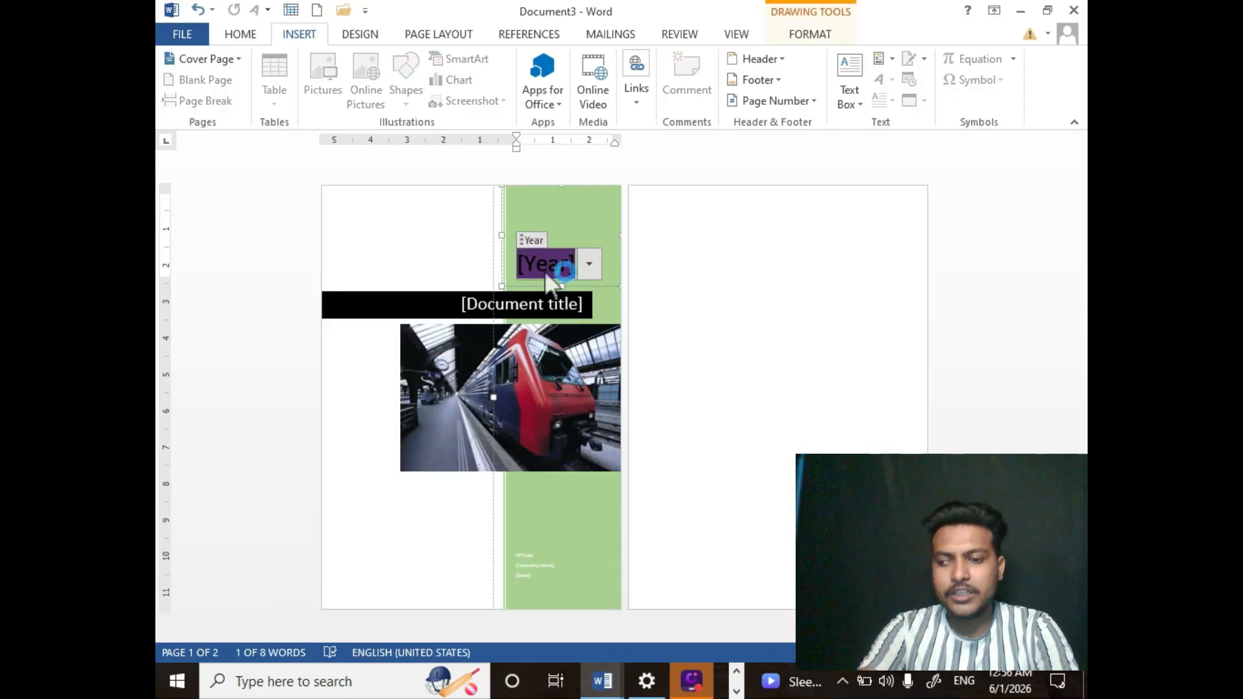
{"action": "type", "text": "20"}
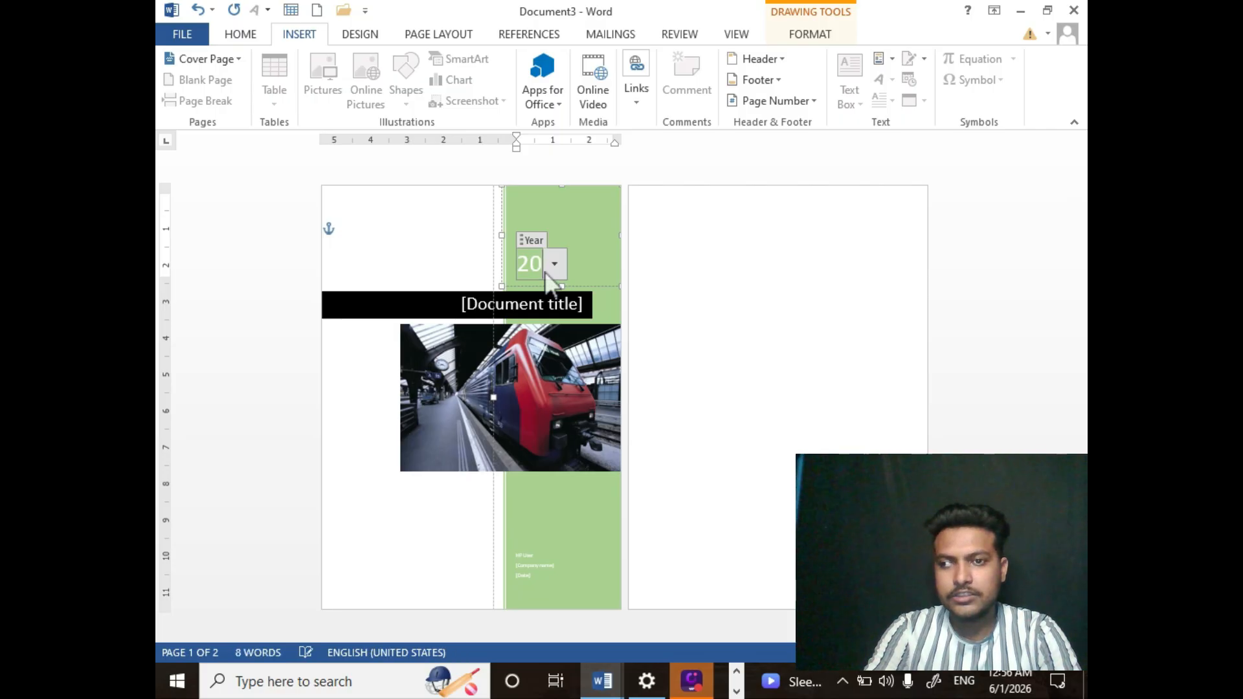
{"action": "type", "text": "26"}
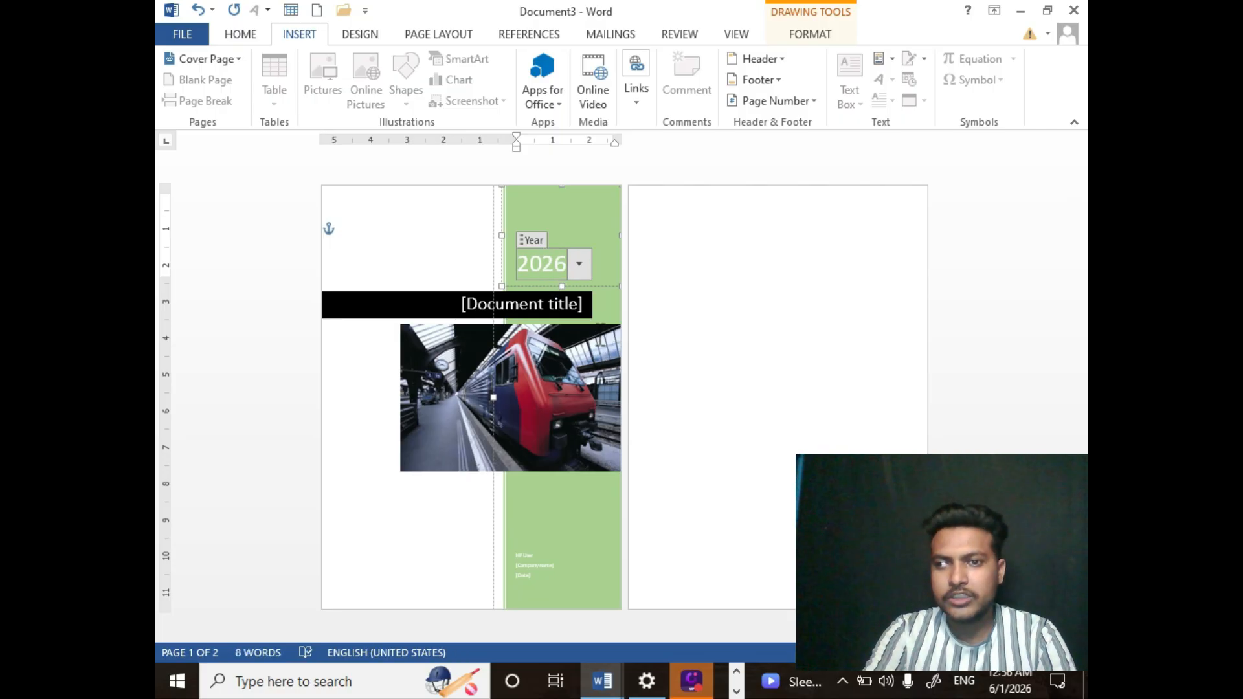
- Set the cover page's document title to MS Word
{"action": "left_click", "coordinate": [489, 298]}
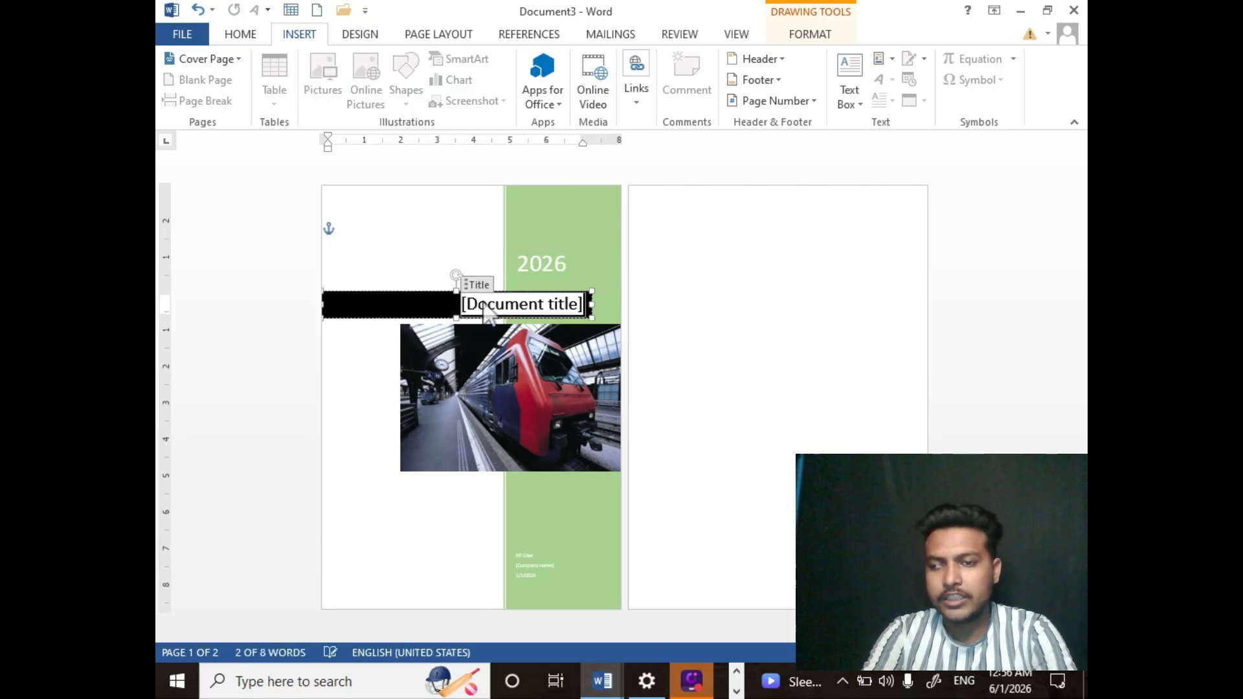
{"action": "type", "text": "CO"}
{"action": "key", "text": "BackSpace"}
{"action": "key", "text": "BackSpace"}
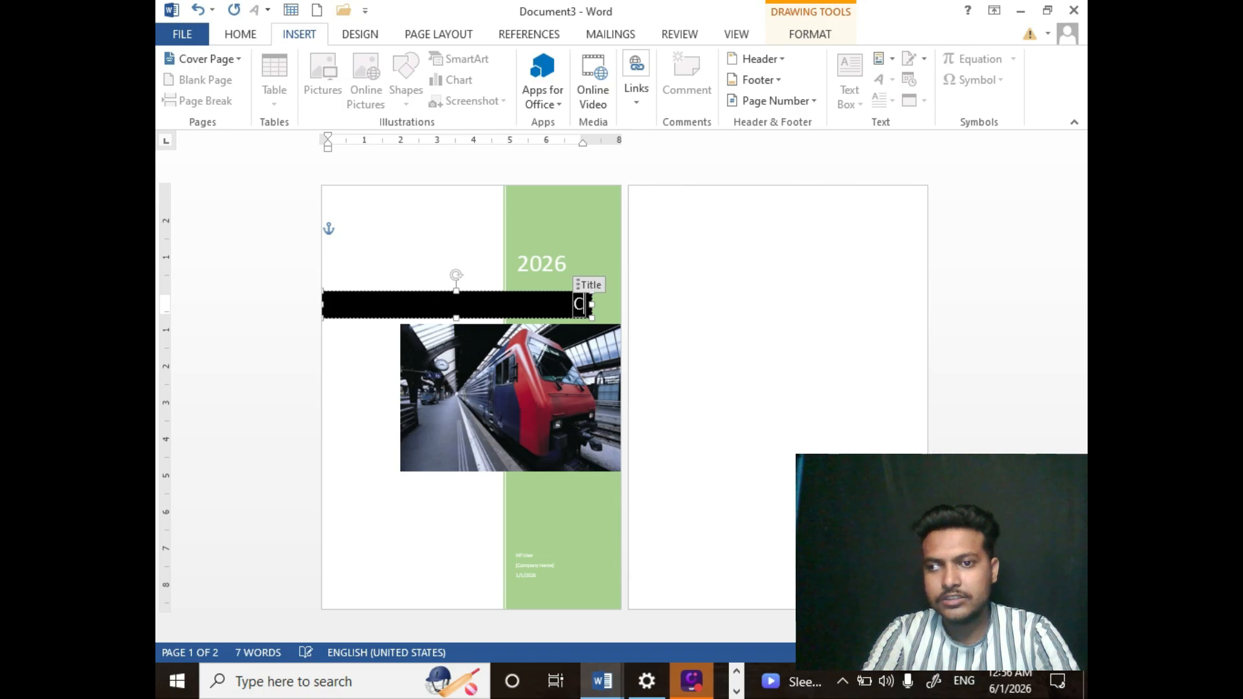
{"action": "type", "text": "MS"}
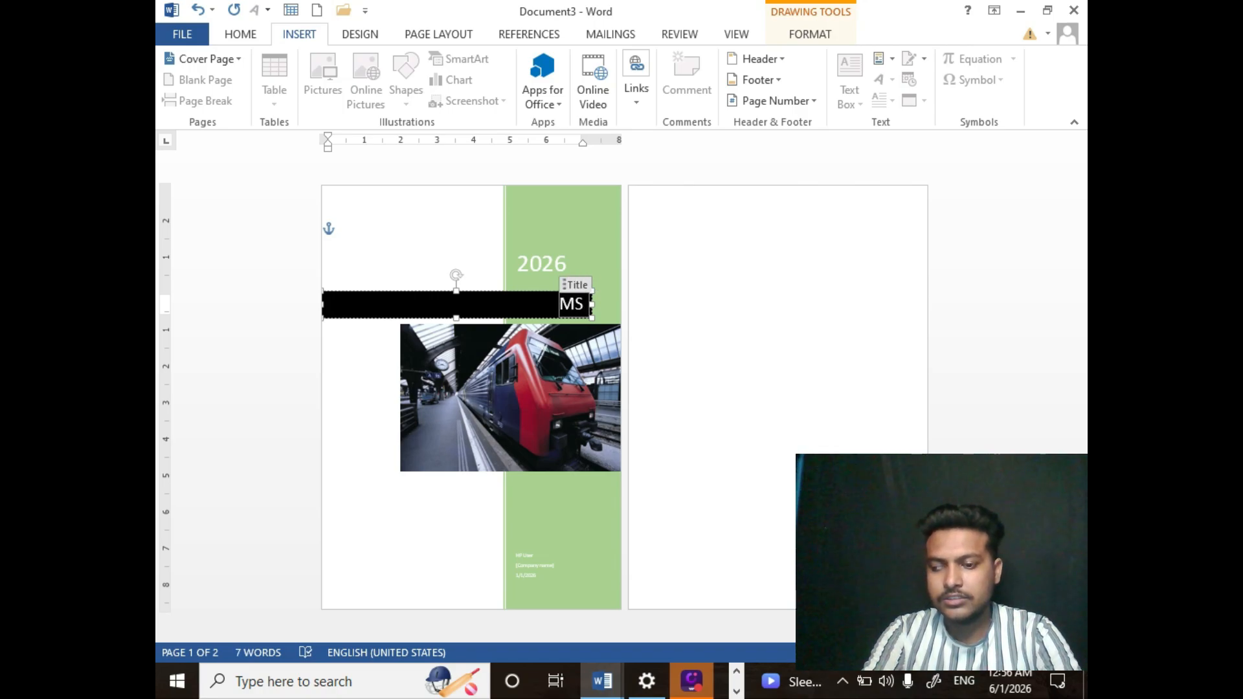
{"action": "type", "text": " wORD"}
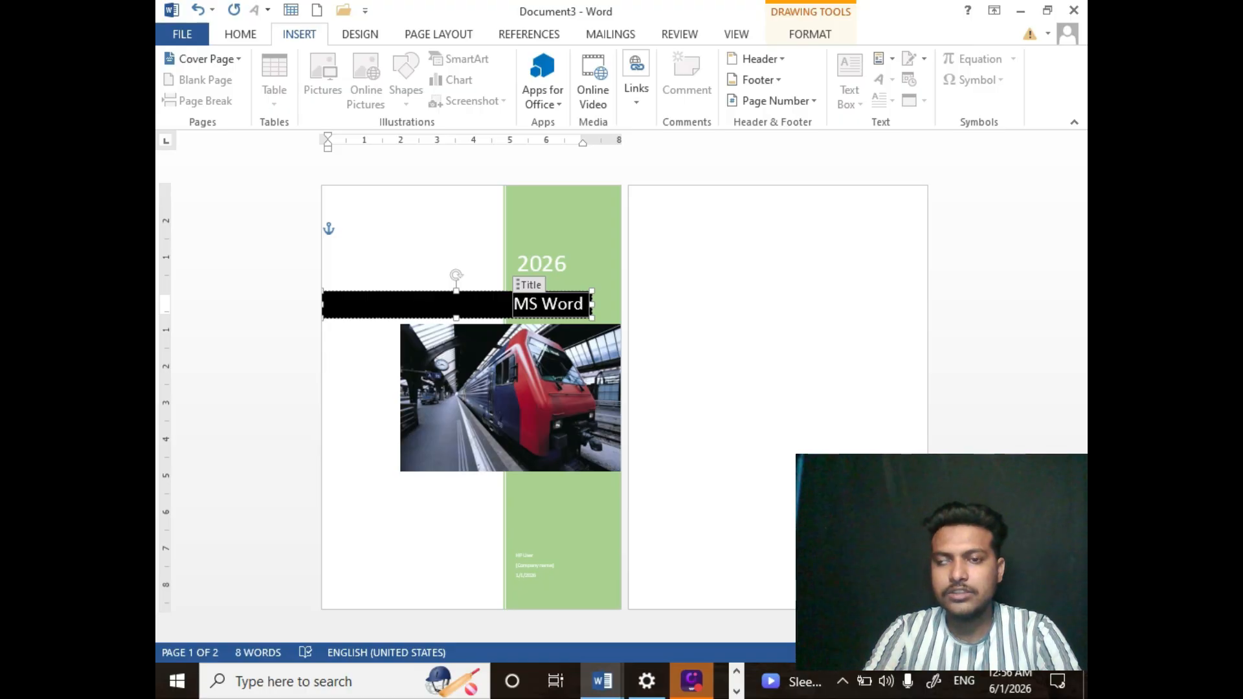
- Replace the cover page with the built-in Filigree design
{"action": "left_click", "coordinate": [462, 524]}
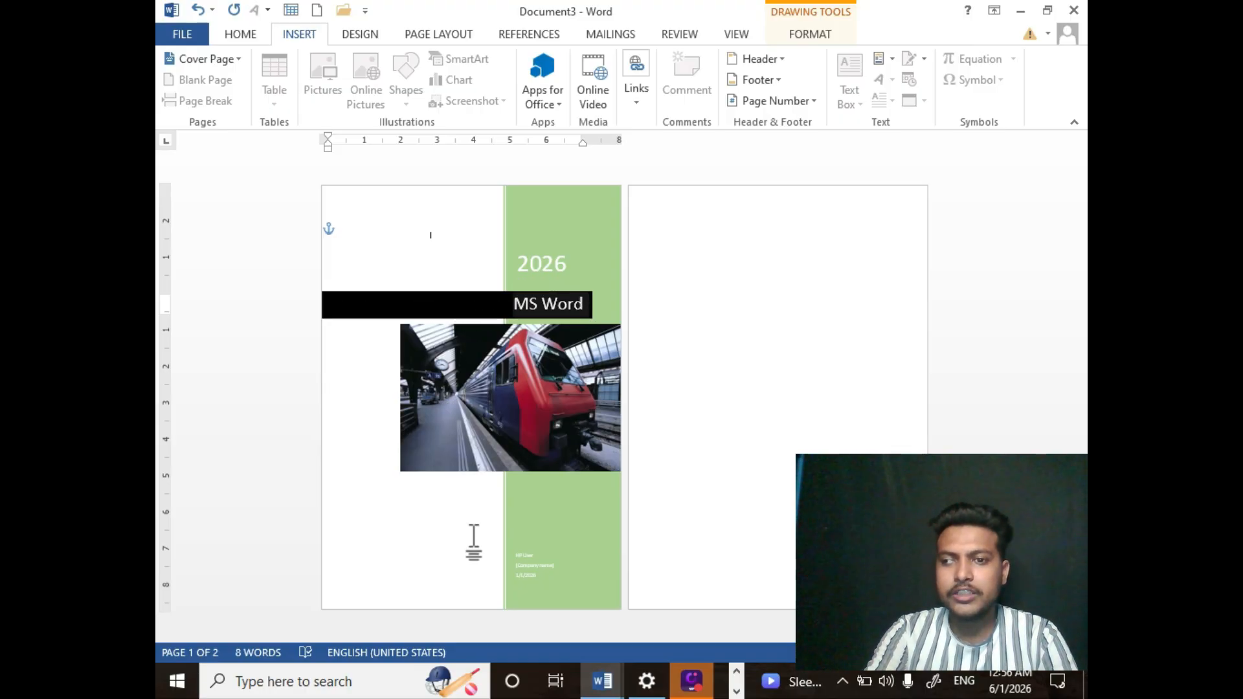
{"action": "left_click", "coordinate": [464, 431]}
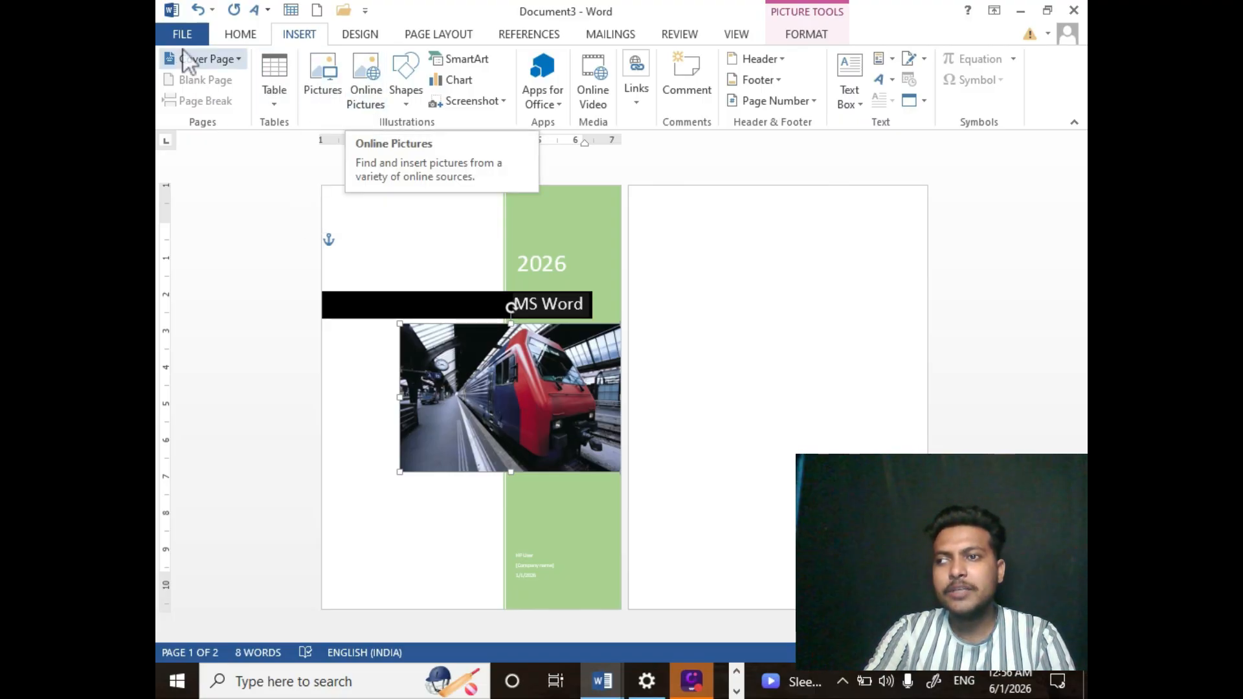
{"action": "left_click", "coordinate": [220, 60]}
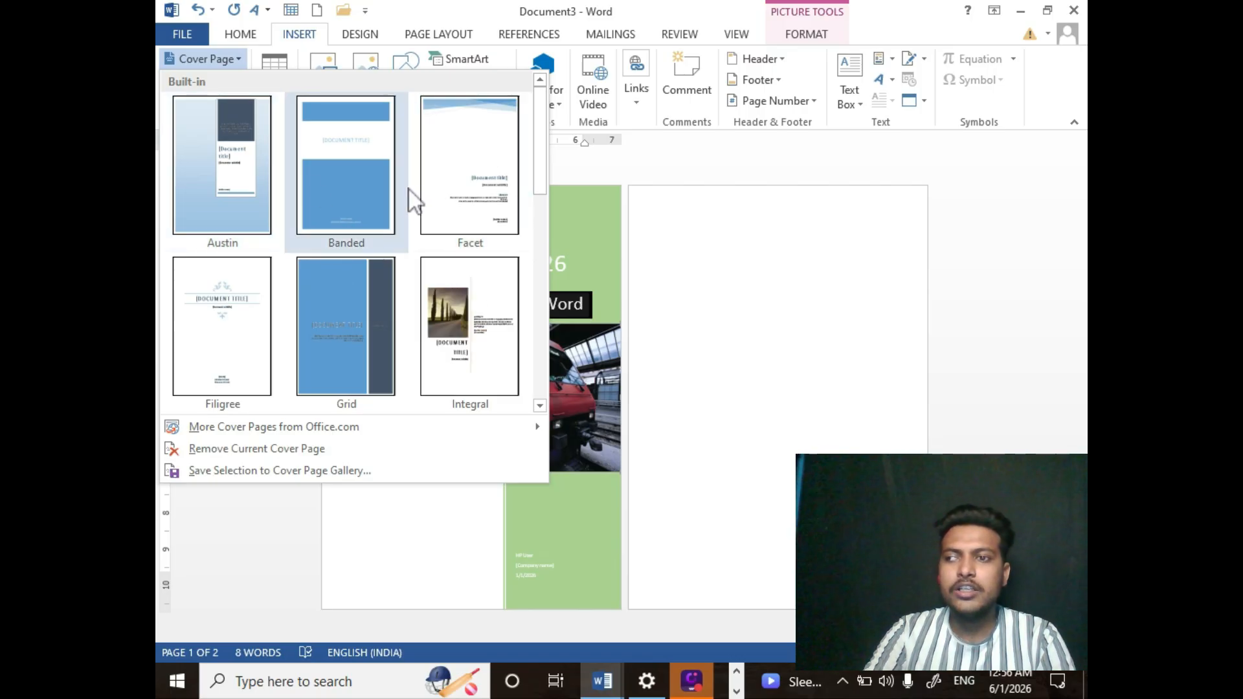
{"action": "left_click", "coordinate": [227, 289]}
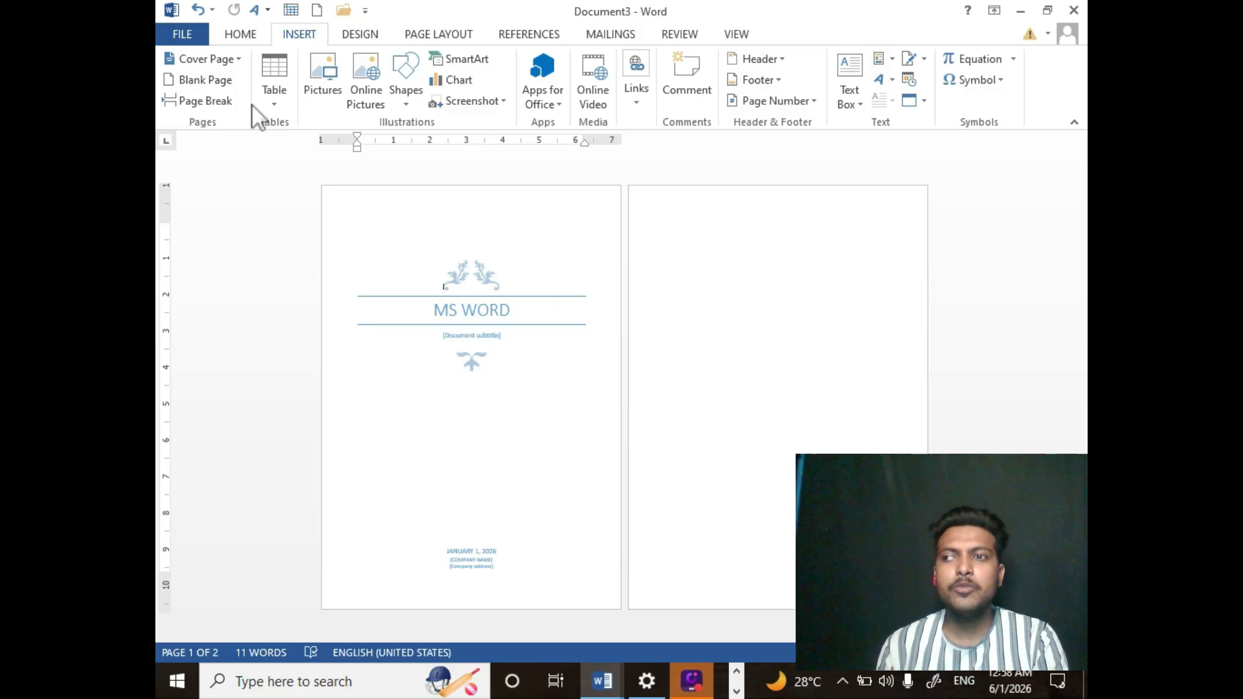
{"action": "left_click", "coordinate": [211, 56]}
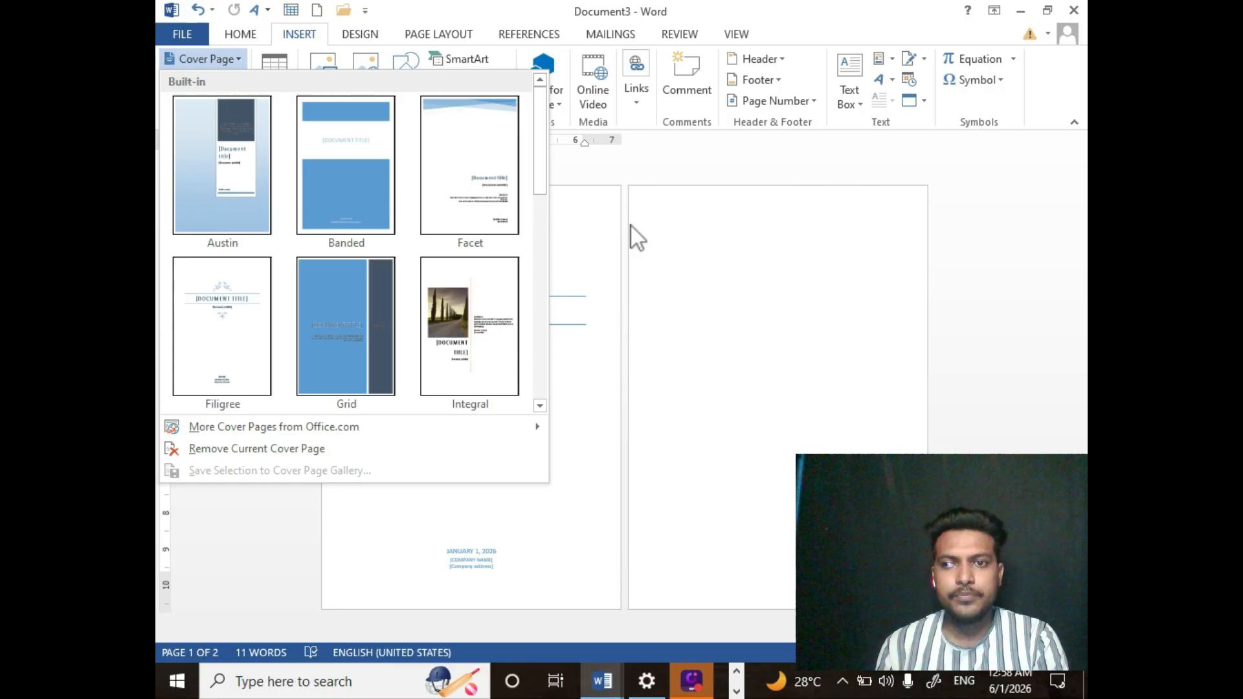
{"action": "left_click", "coordinate": [597, 228]}
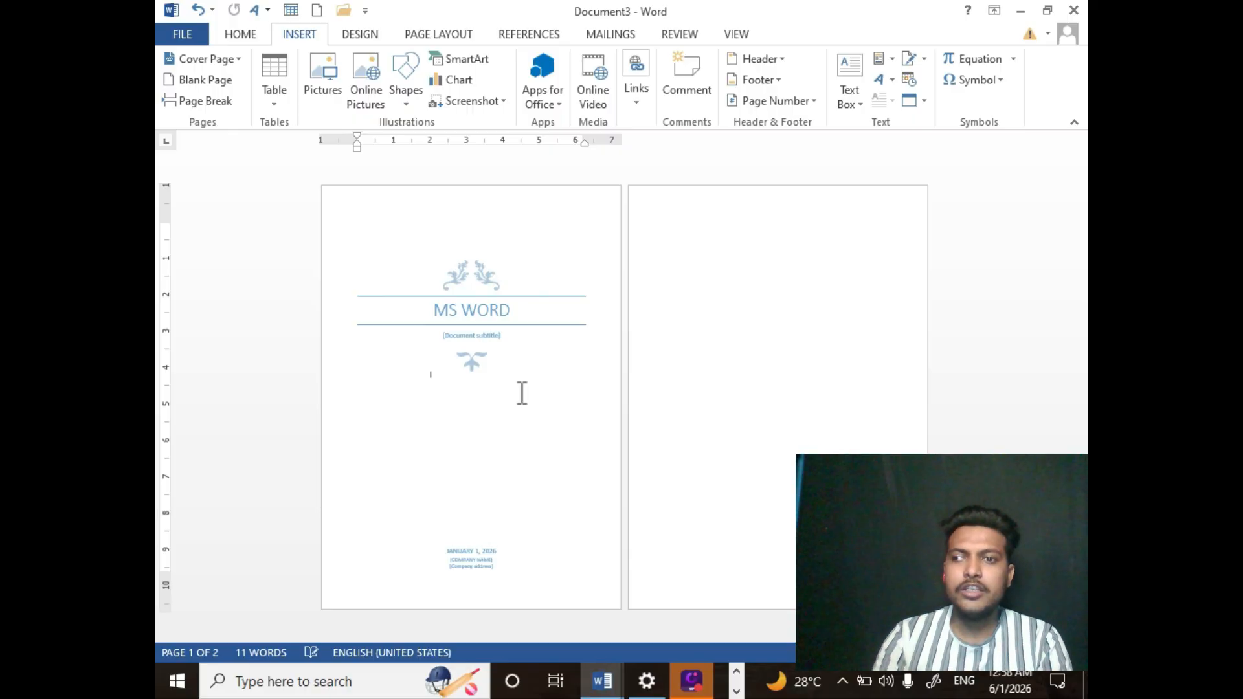
{"action": "left_click", "coordinate": [215, 57]}
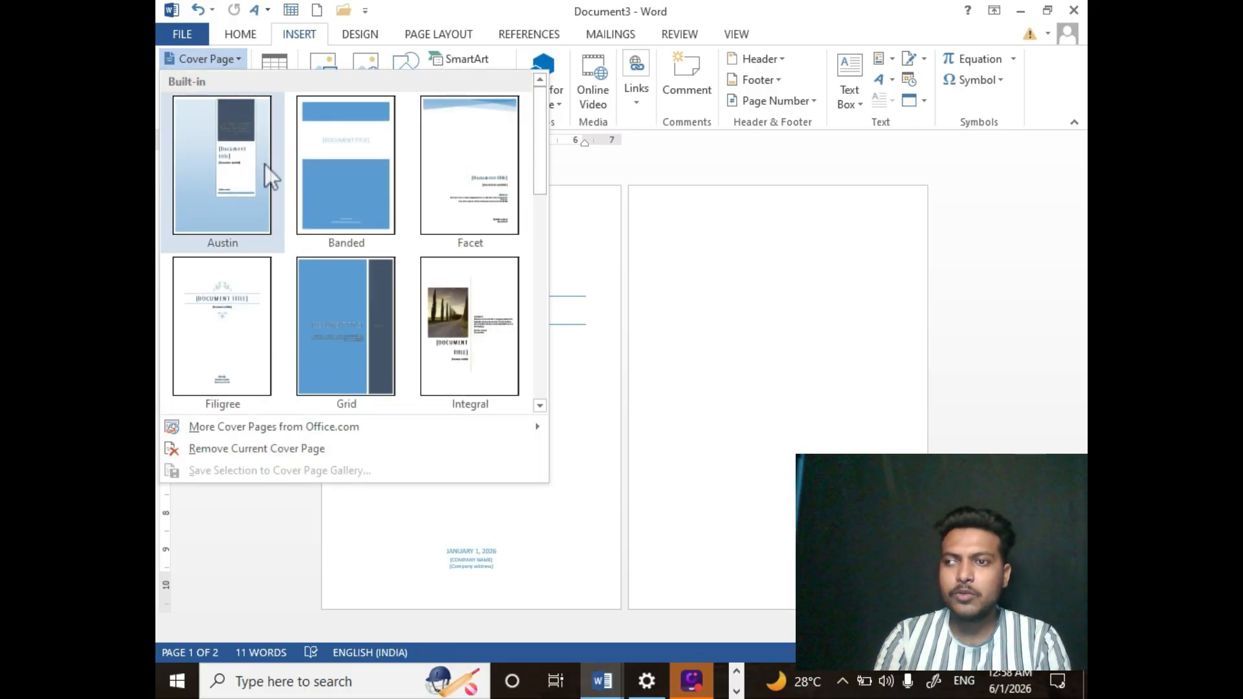
{"action": "left_click_drag", "start_coordinate": [546, 154], "coordinate": [530, 108]}
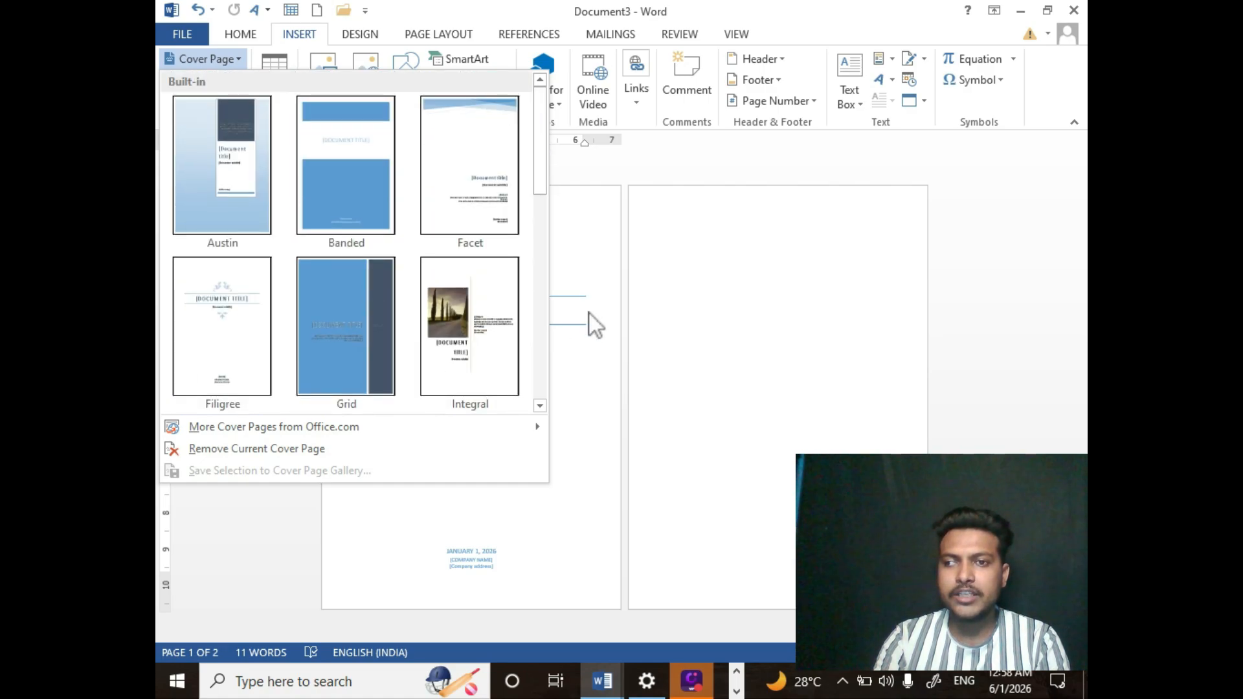
{"action": "left_click", "coordinate": [598, 387]}
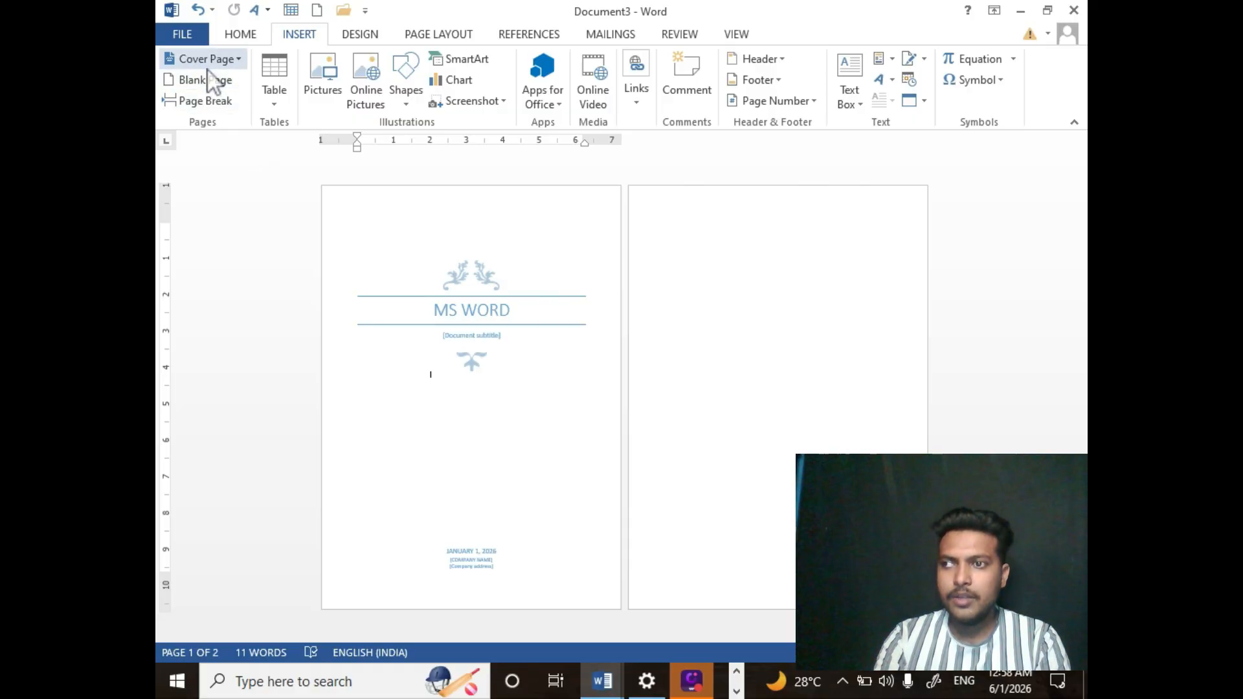
- Select all document content, including the cover page, and delete it
{"action": "key", "text": "ctrl+a"}
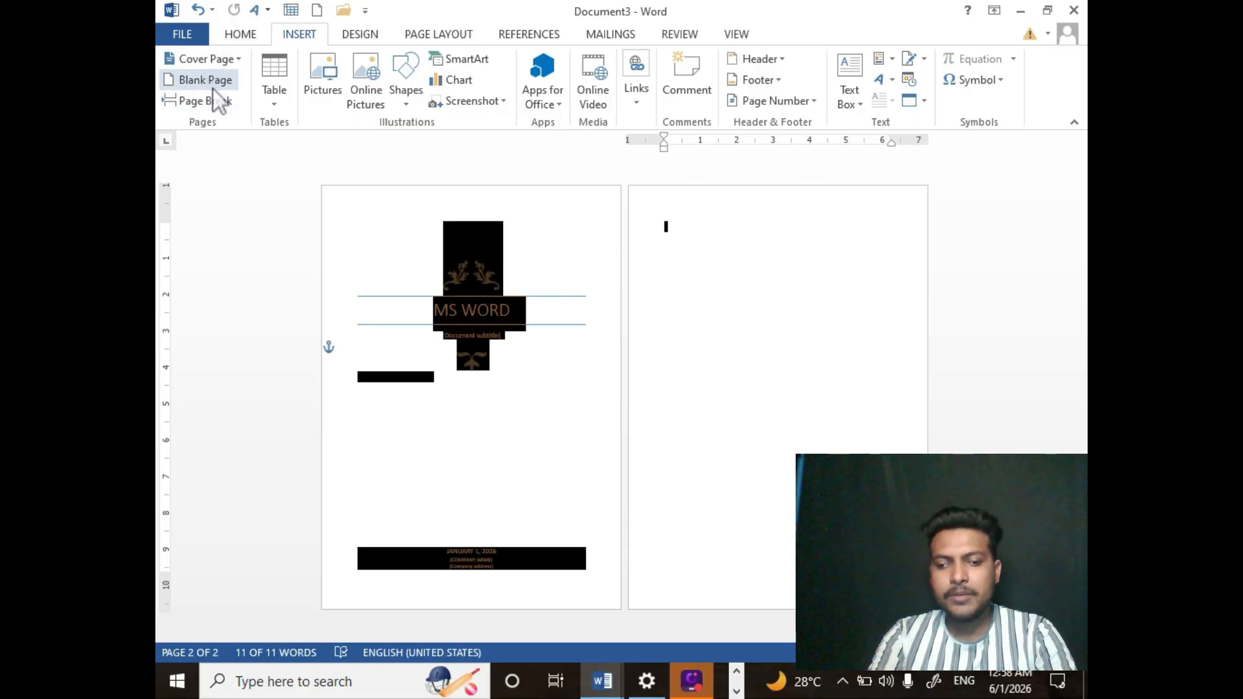
{"action": "key", "text": "Delete"}
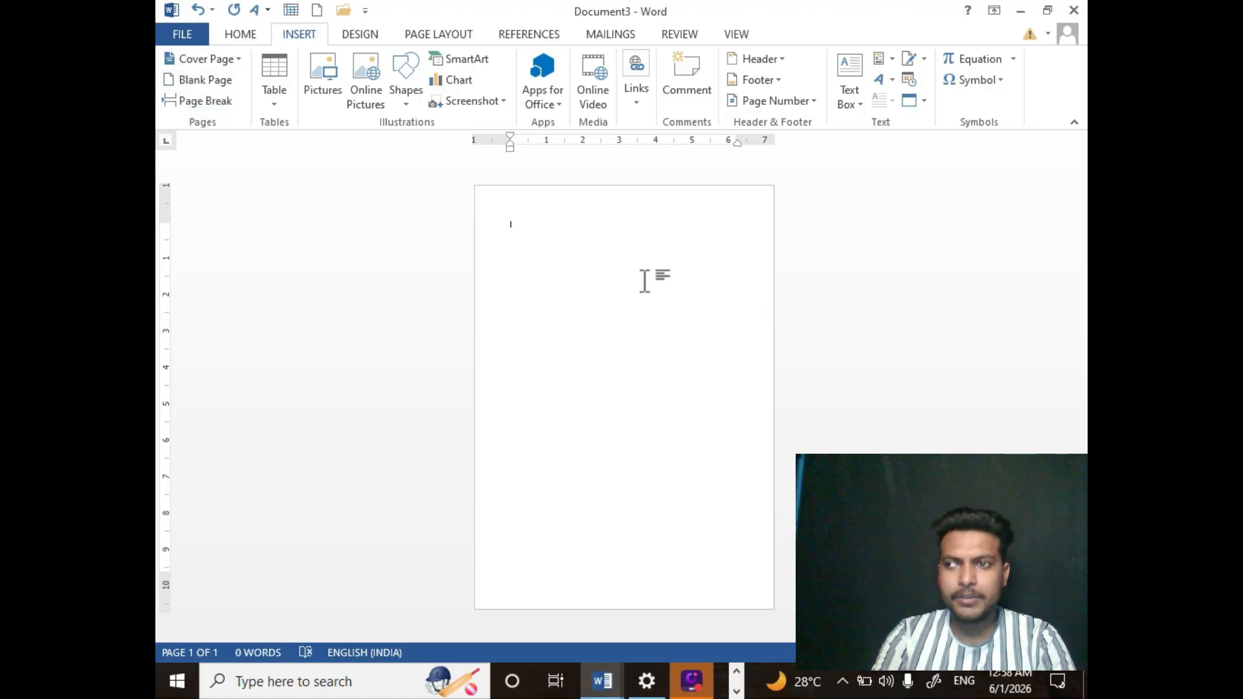
- Insert a blank page and undo the insertion
{"action": "left_click", "coordinate": [200, 83]}
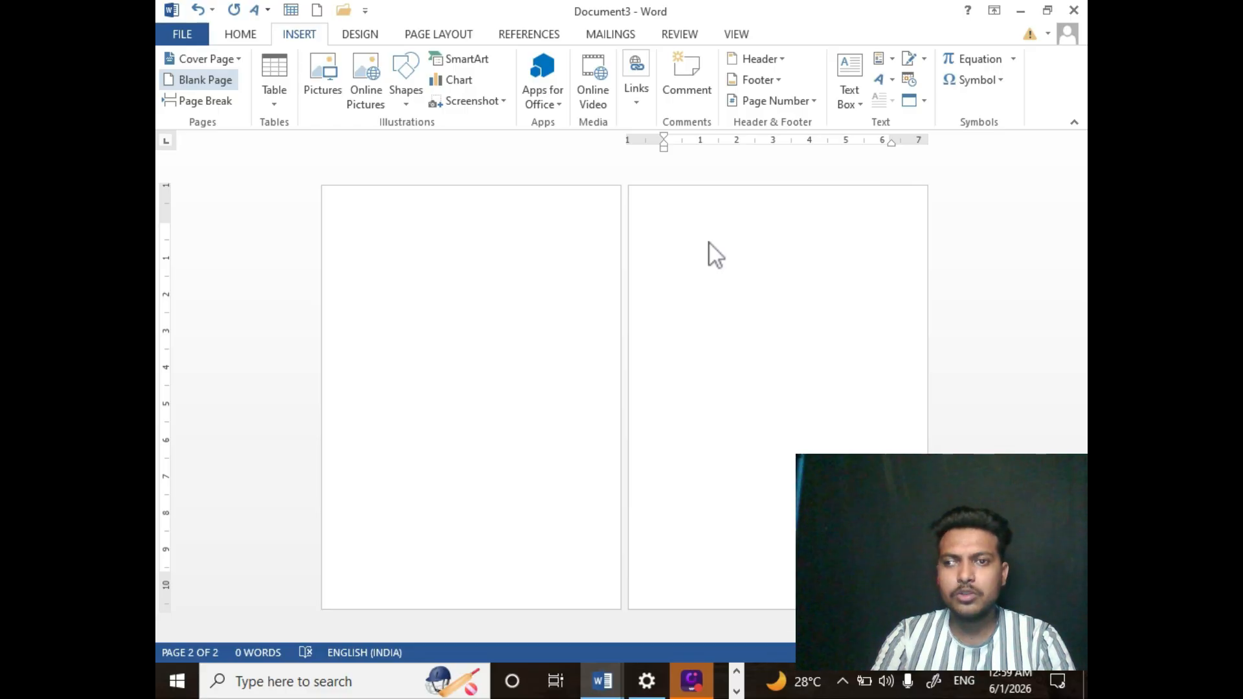
{"action": "key", "text": "ctrl+z"}
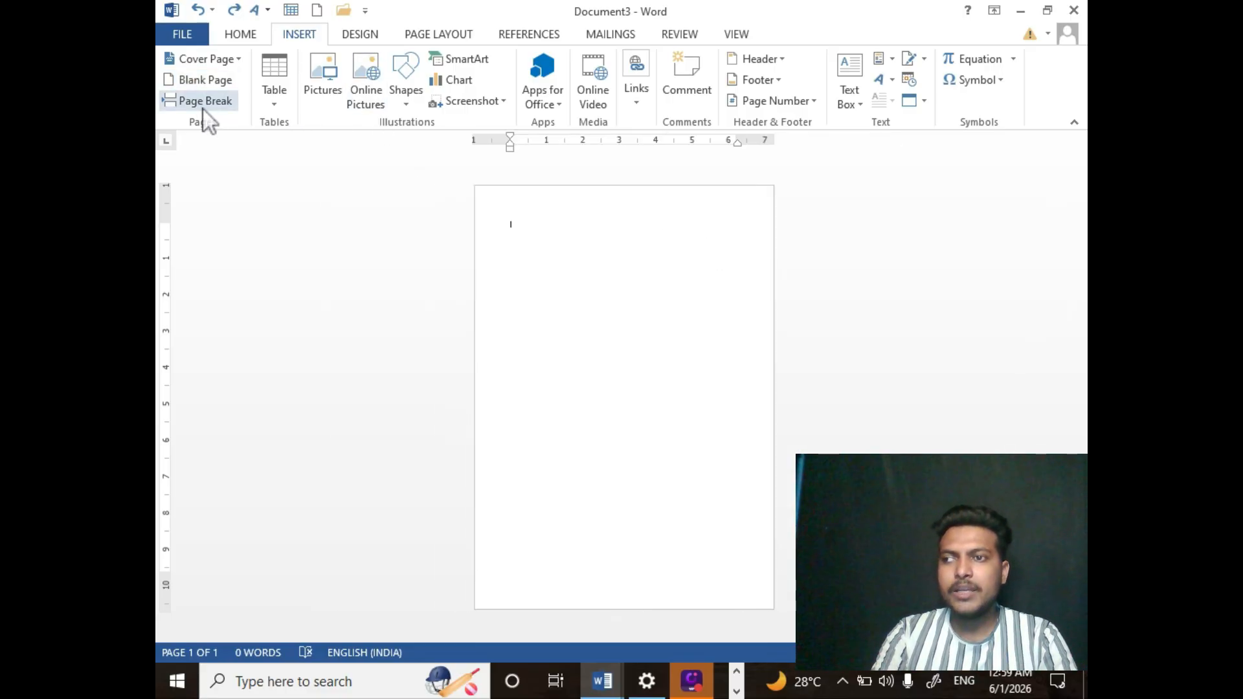
- Generate sample paragraphs in the document with the =rand() formula
{"action": "type", "text": "="}
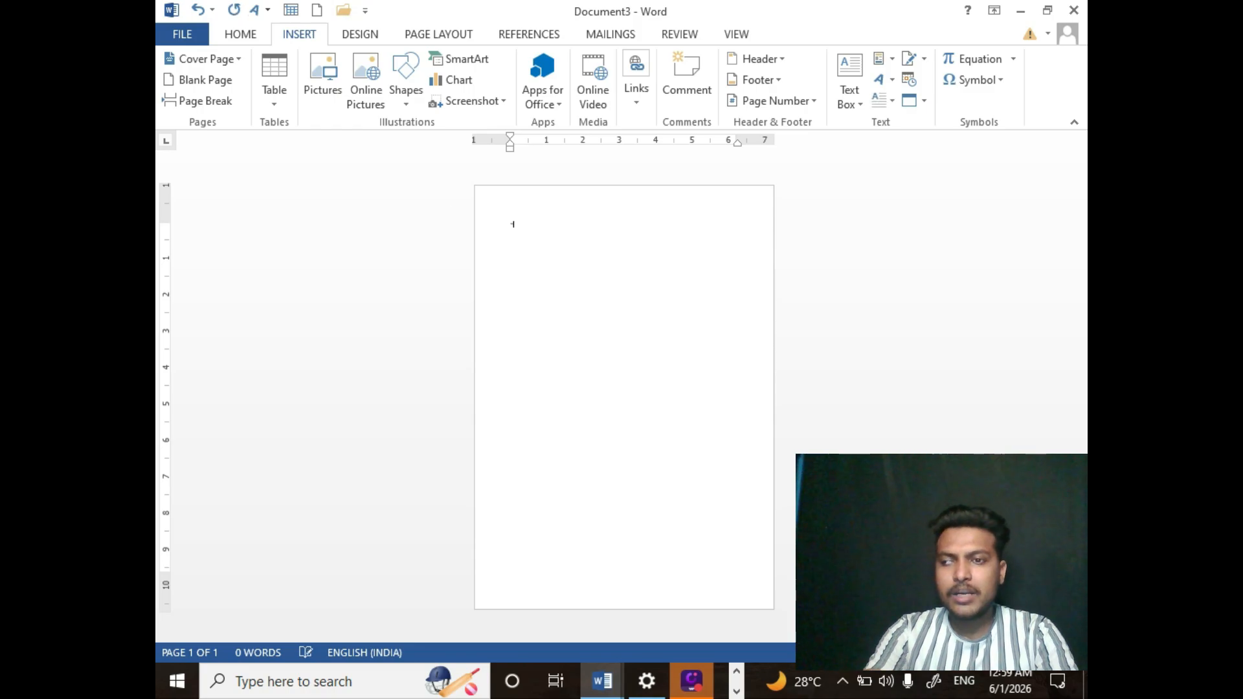
{"action": "type", "text": "rand("}
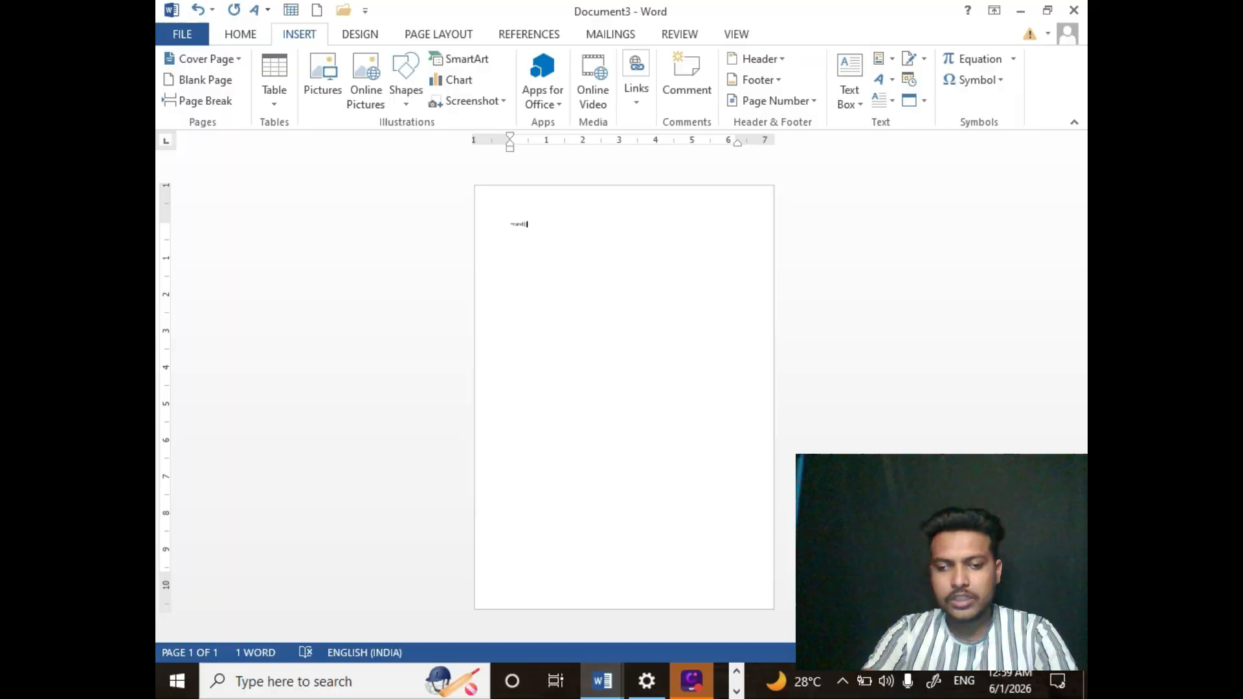
{"action": "key", "text": "Return"}
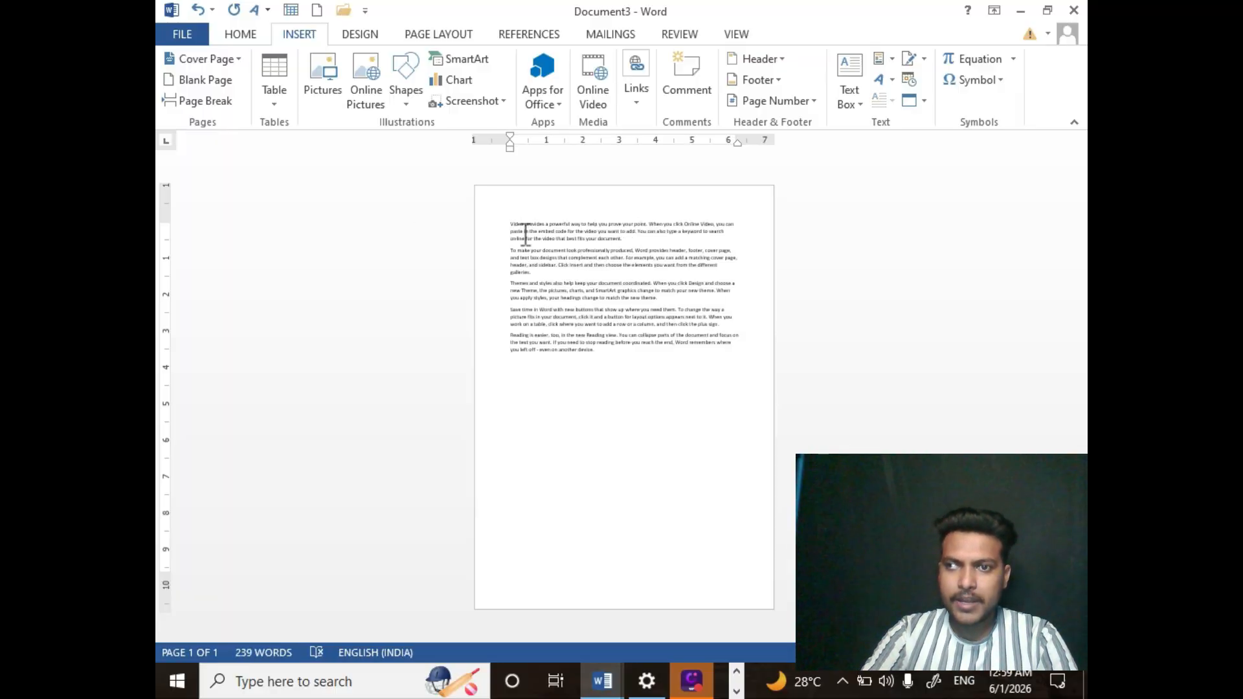
- Zoom in and practise selecting individual paragraphs of the sample text
{"action": "left_click", "coordinate": [505, 222]}
{"action": "left_click_drag", "start_coordinate": [506, 222], "coordinate": [622, 239]}
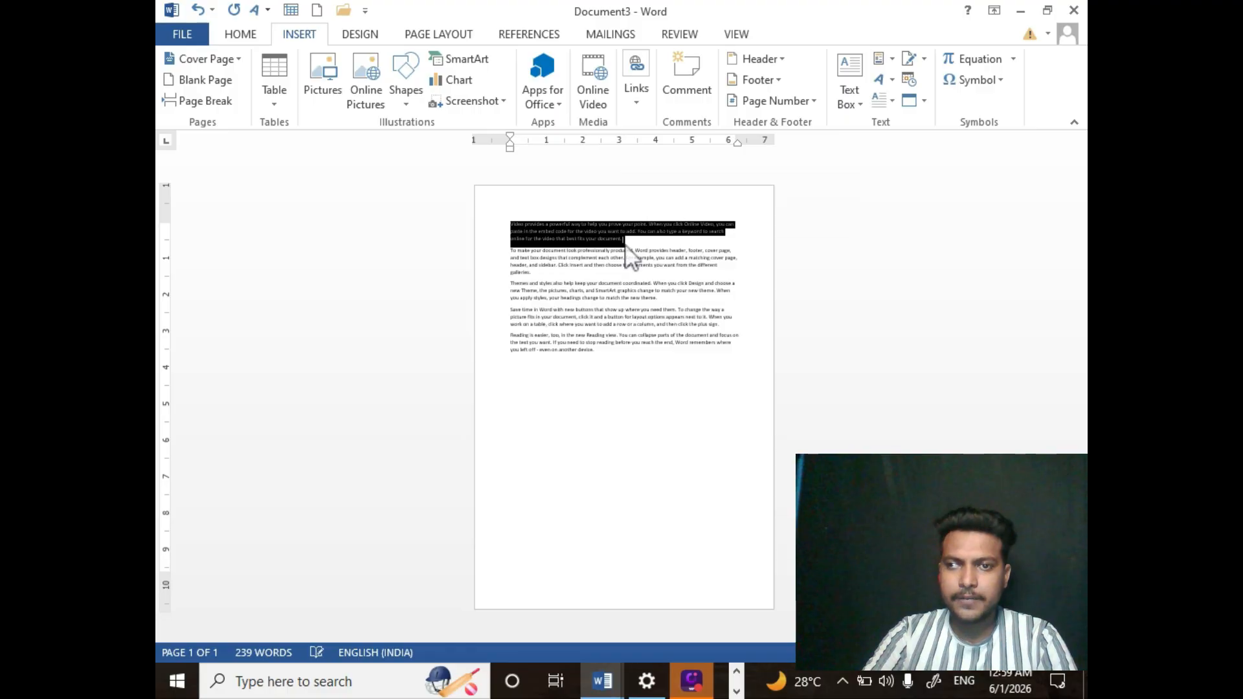
{"action": "key", "text": "Right"}
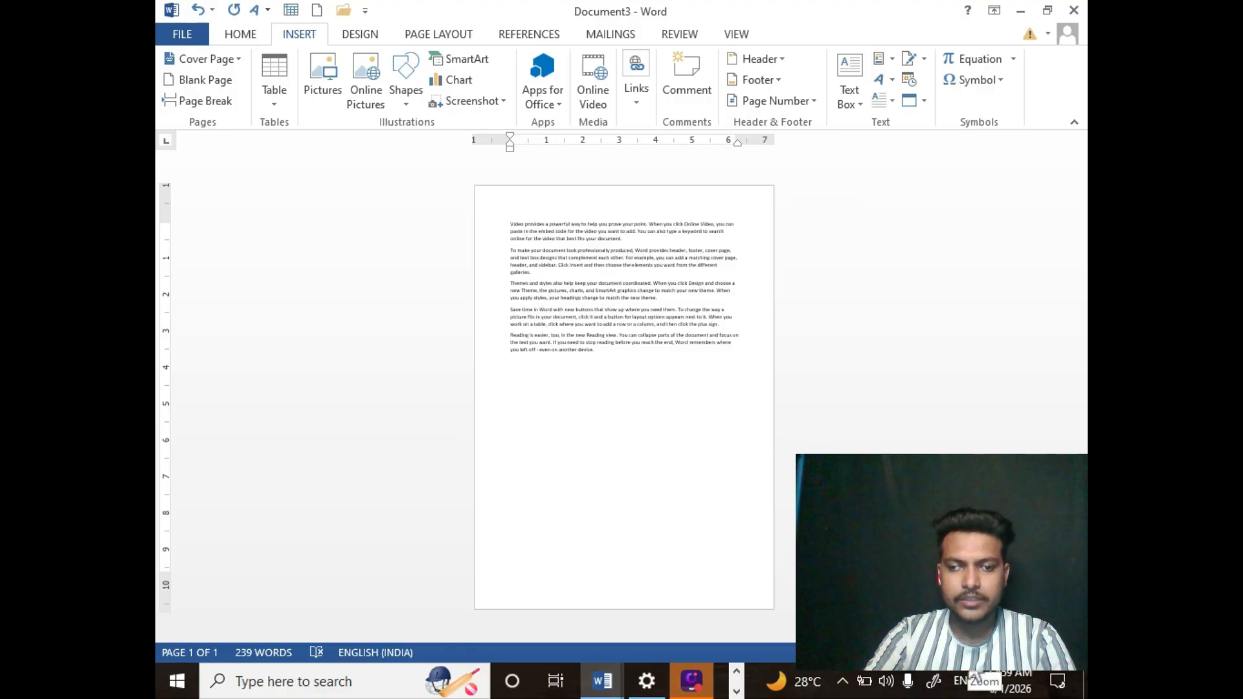
{"action": "left_click_drag", "start_coordinate": [969, 656], "coordinate": [977, 656]}
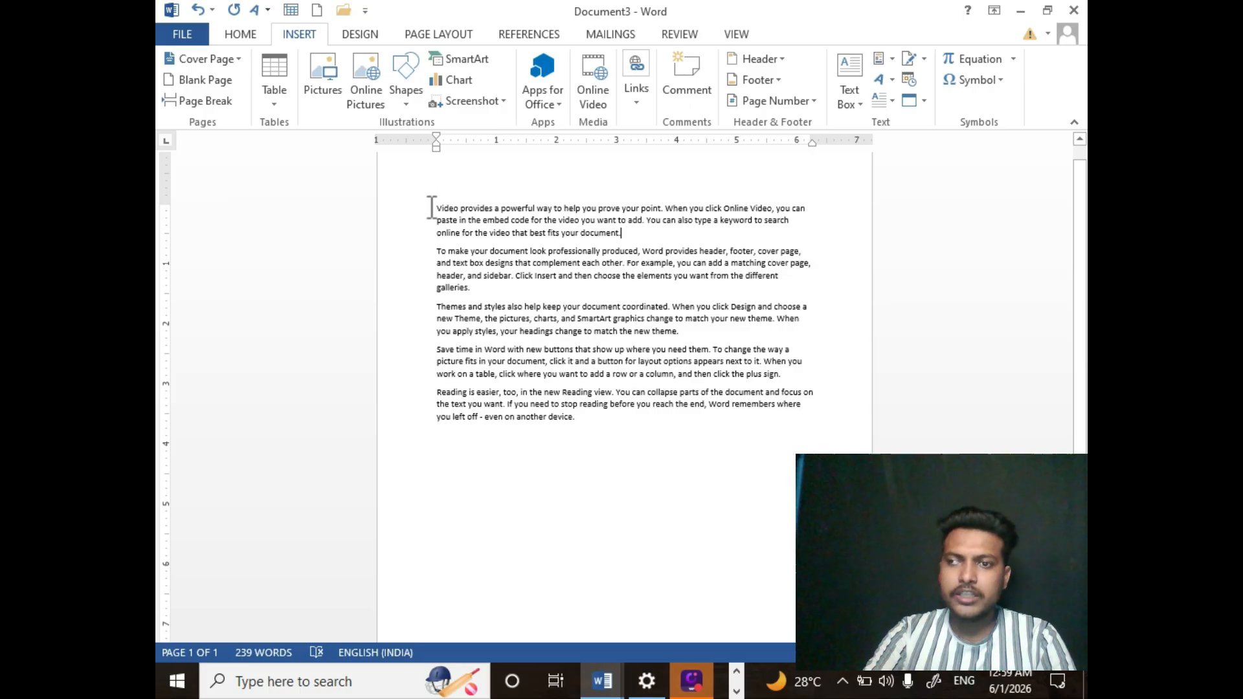
{"action": "left_click_drag", "start_coordinate": [432, 207], "coordinate": [633, 242]}
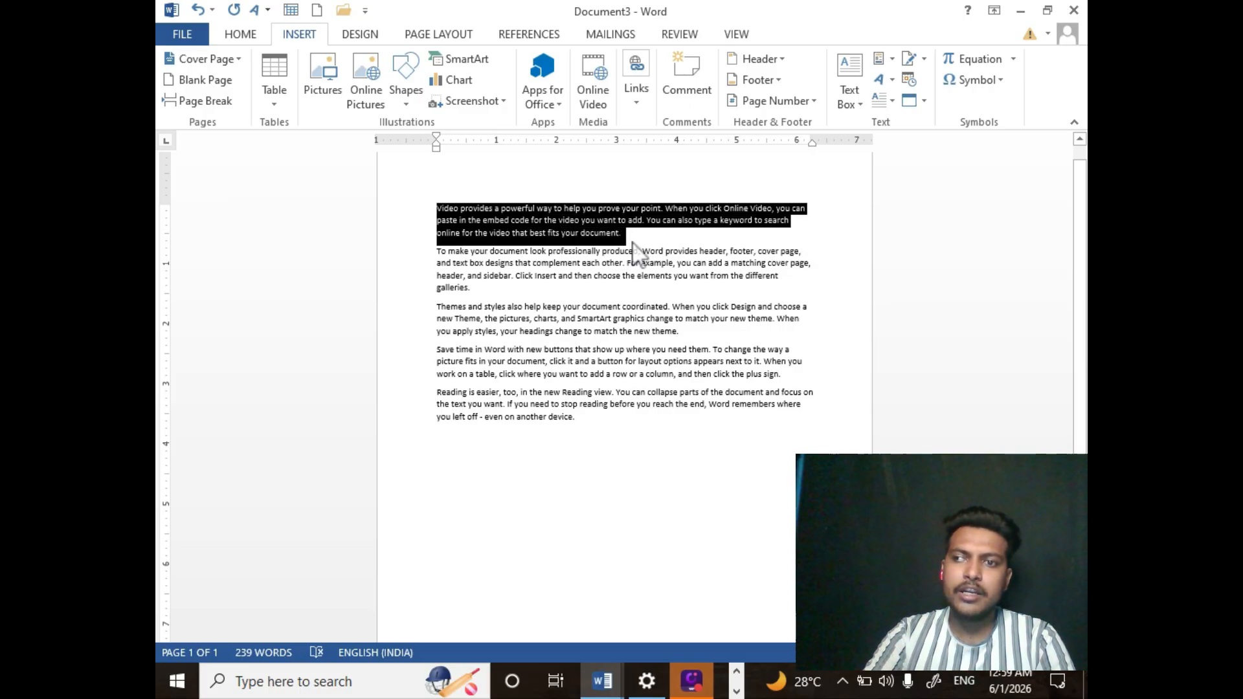
{"action": "left_click_drag", "start_coordinate": [438, 251], "coordinate": [721, 334]}
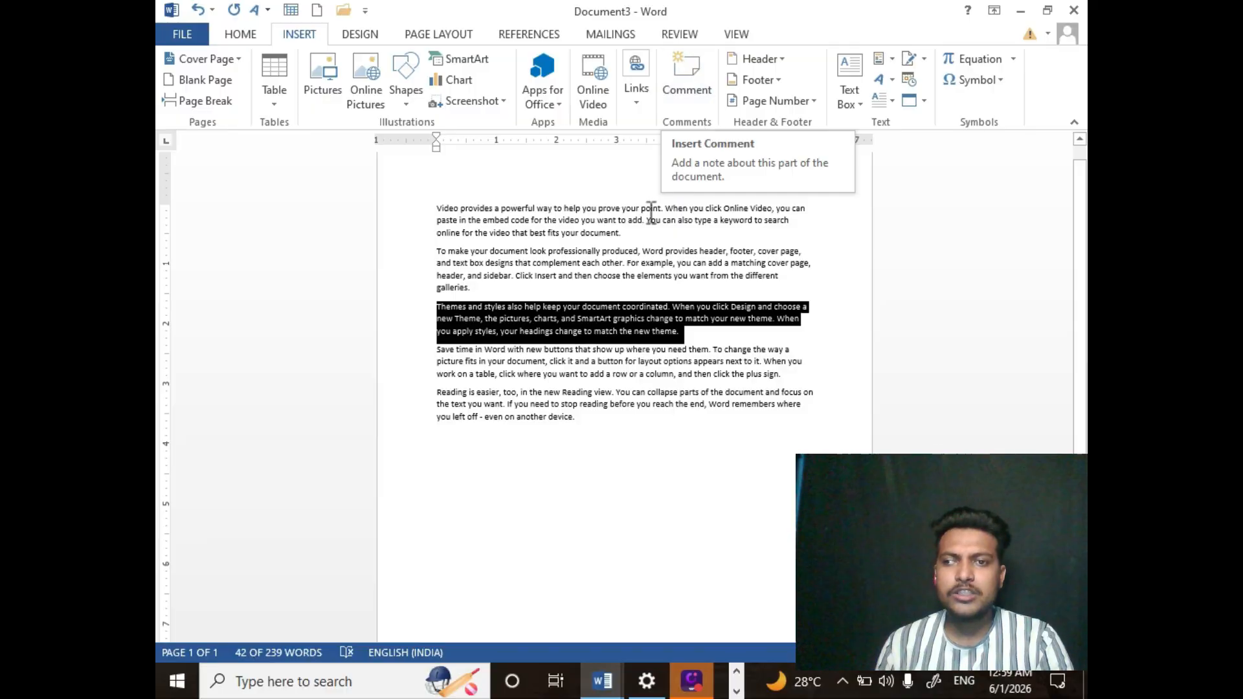
- Insert page breaks after the first, second and third paragraphs of the sample text
{"action": "left_click", "coordinate": [643, 239]}
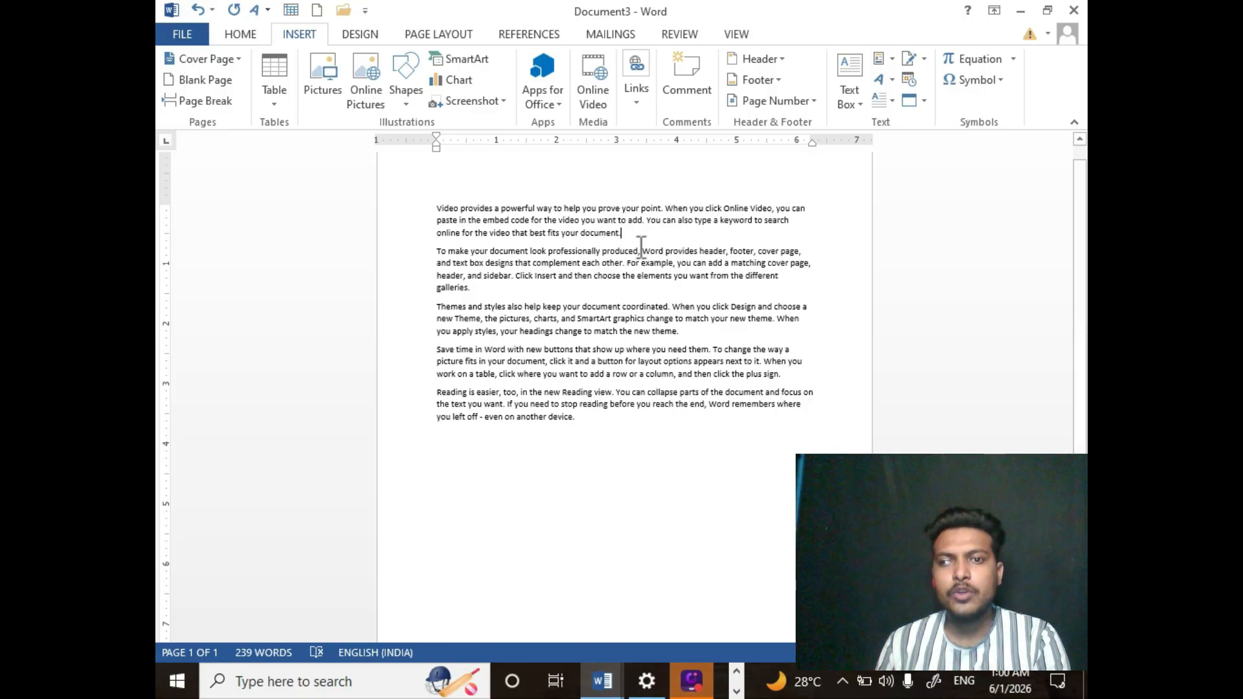
{"action": "left_click", "coordinate": [222, 101]}
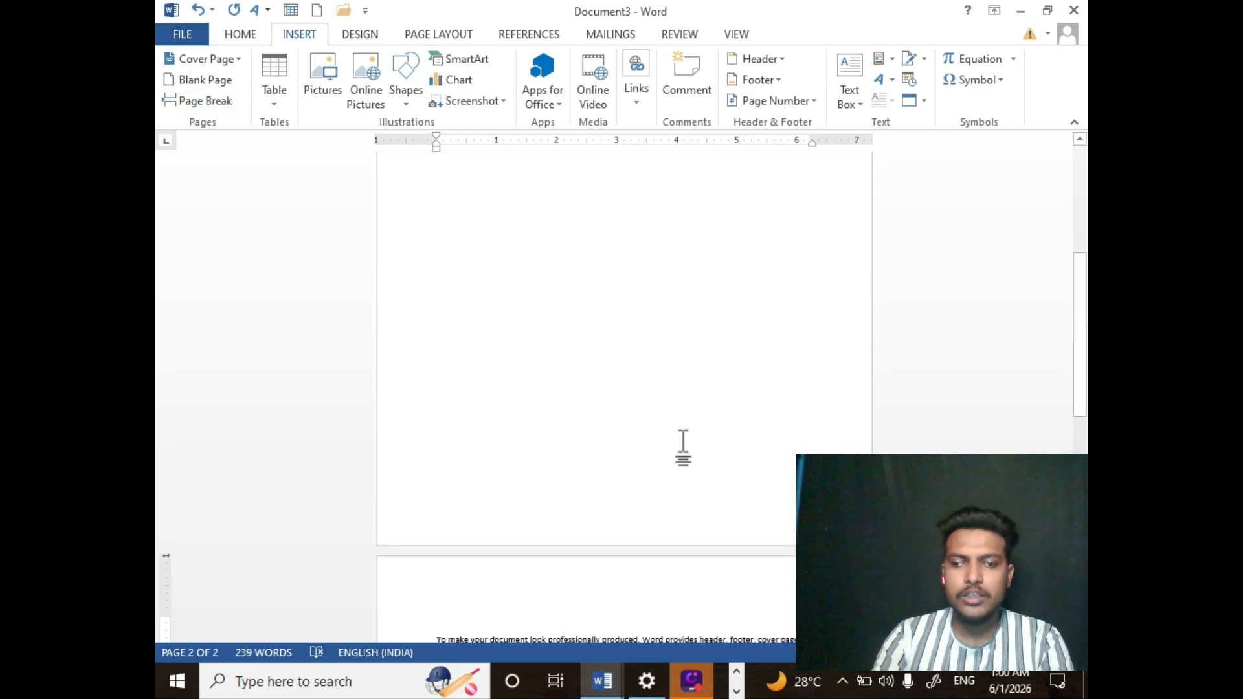
{"action": "left_click_drag", "start_coordinate": [1075, 324], "coordinate": [1080, 364]}
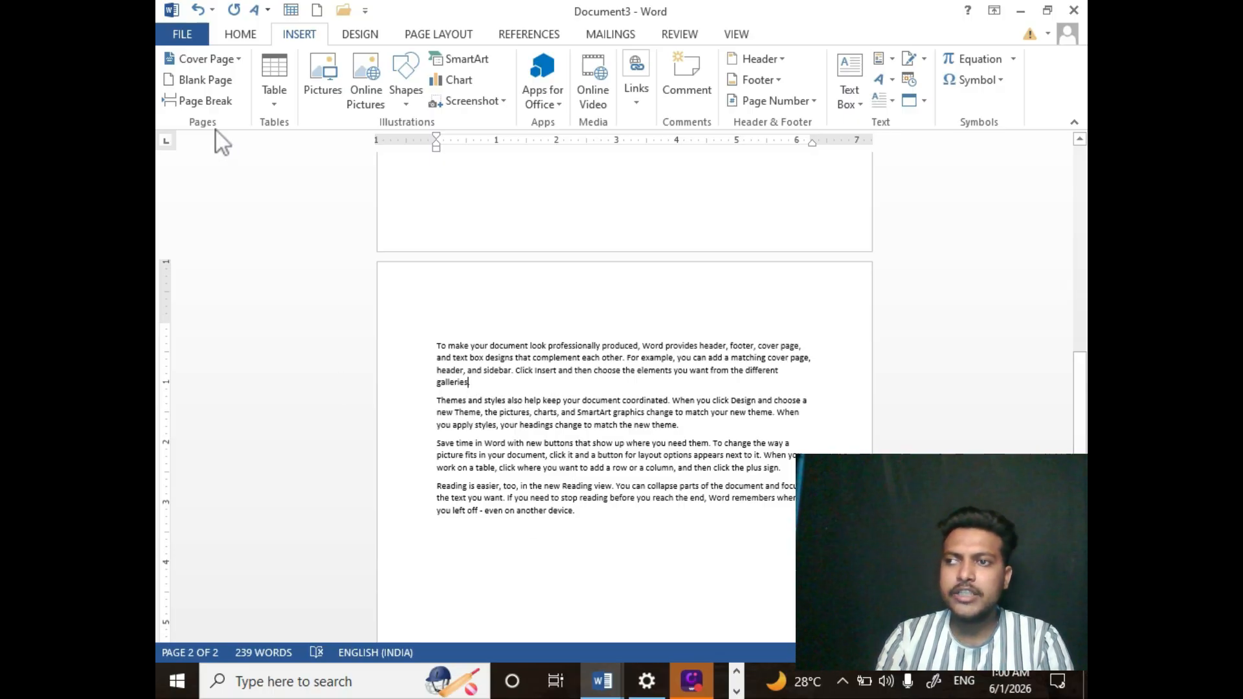
{"action": "left_click", "coordinate": [205, 101]}
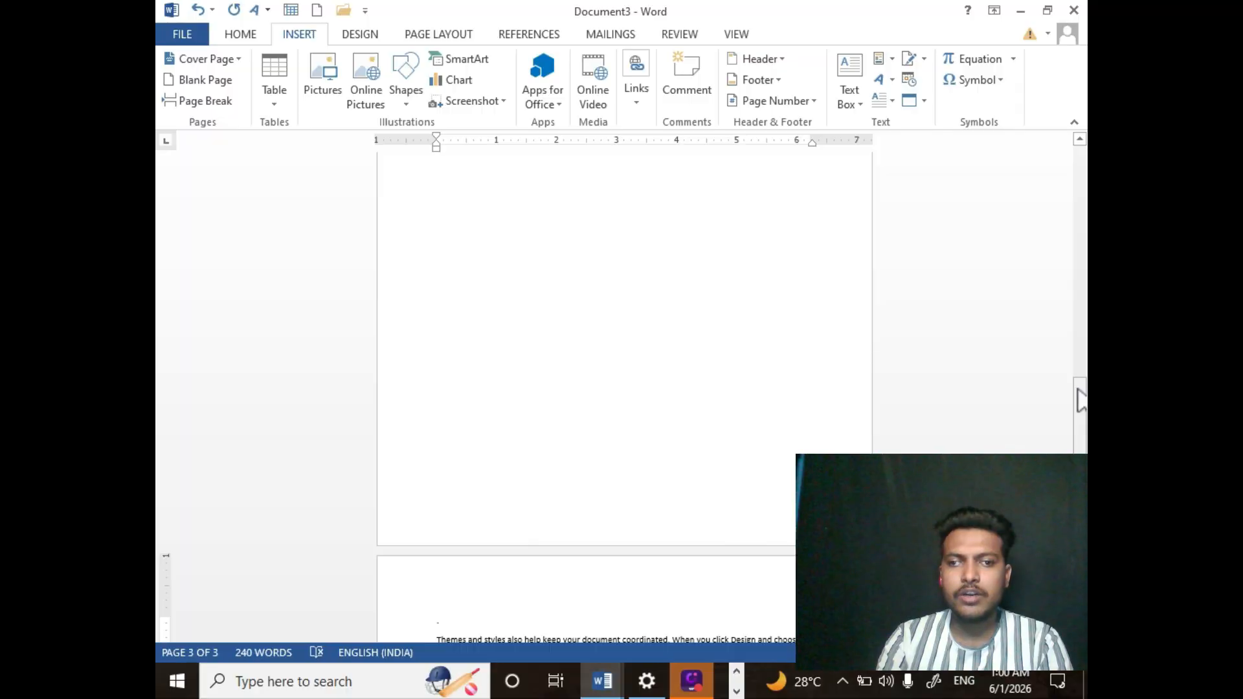
{"action": "left_click_drag", "start_coordinate": [1079, 392], "coordinate": [1076, 471]}
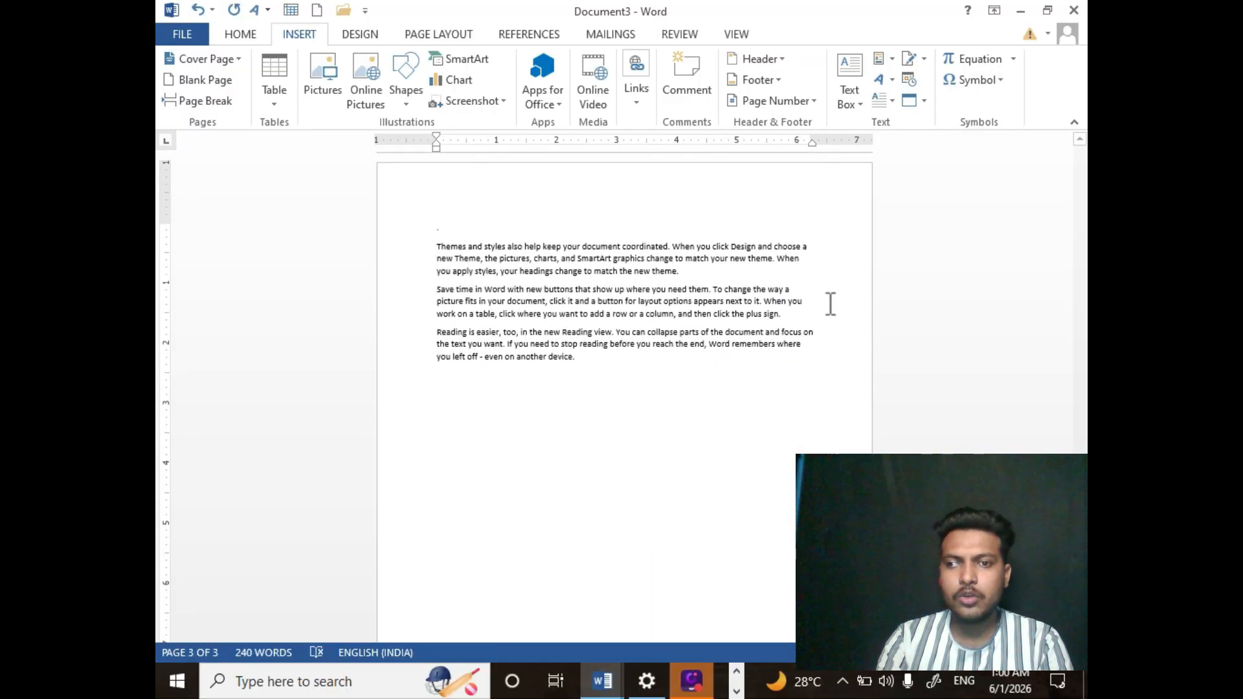
{"action": "left_click", "coordinate": [679, 272]}
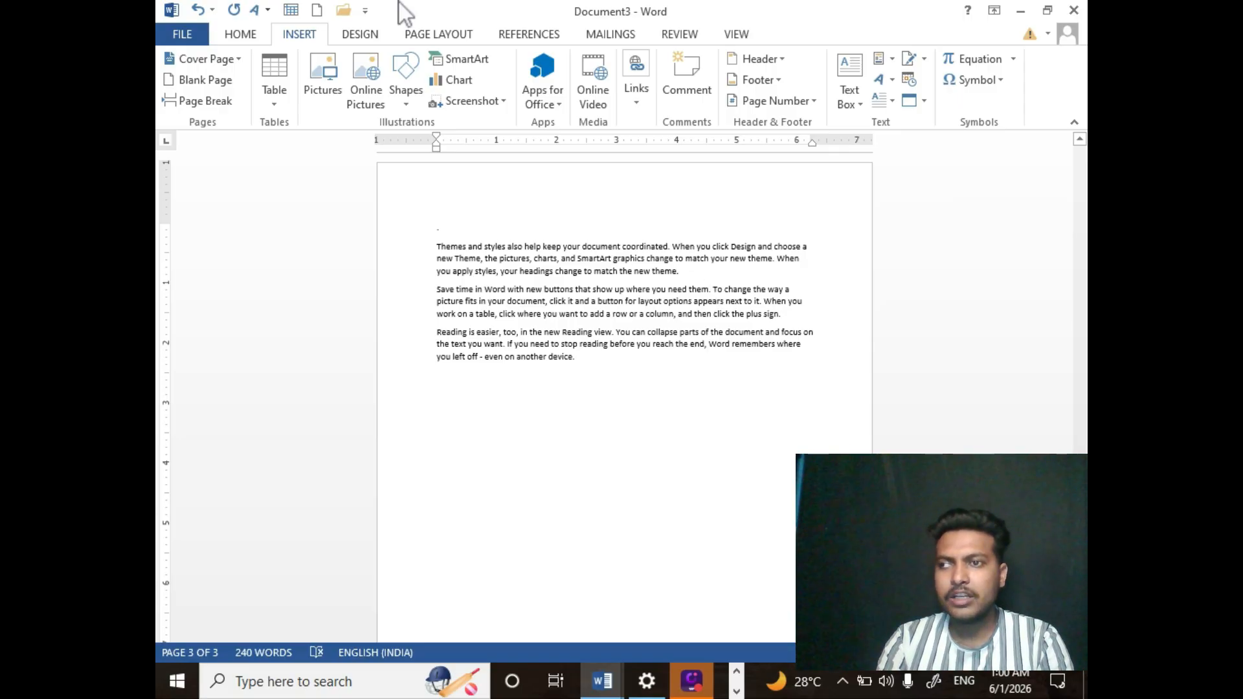
{"action": "left_click", "coordinate": [206, 102]}
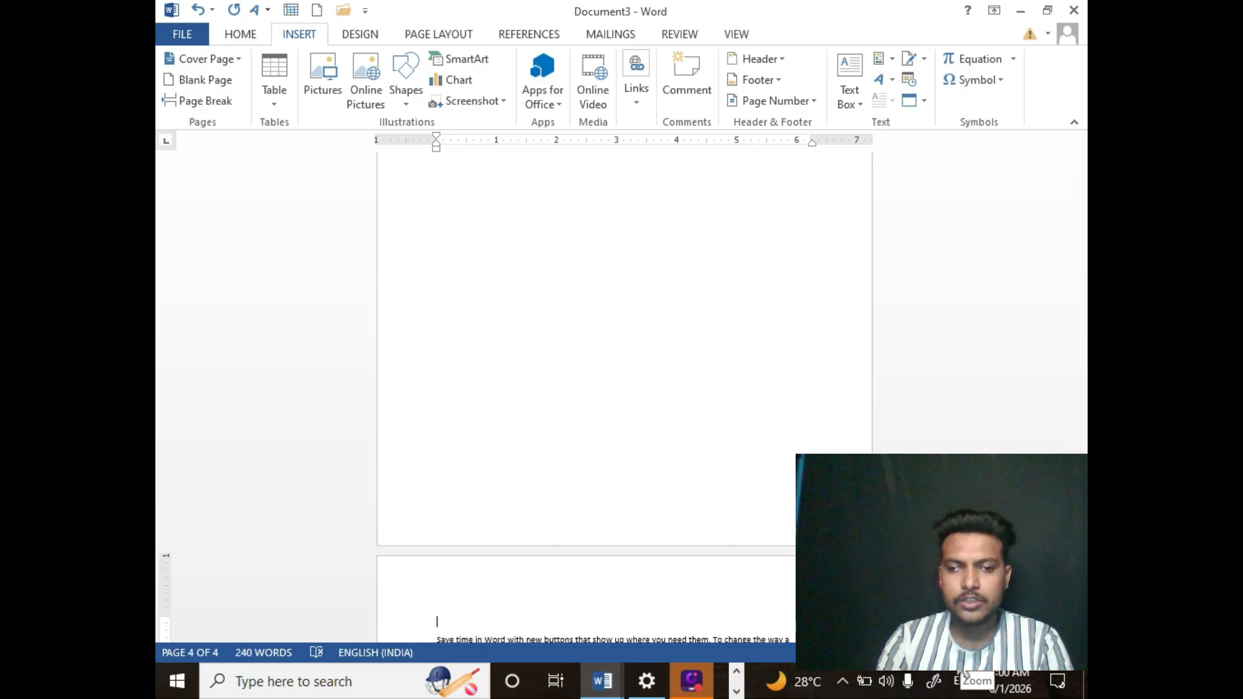
- Zoom out to view the pages and undo the three page breaks
{"action": "left_click_drag", "start_coordinate": [960, 659], "coordinate": [942, 659]}
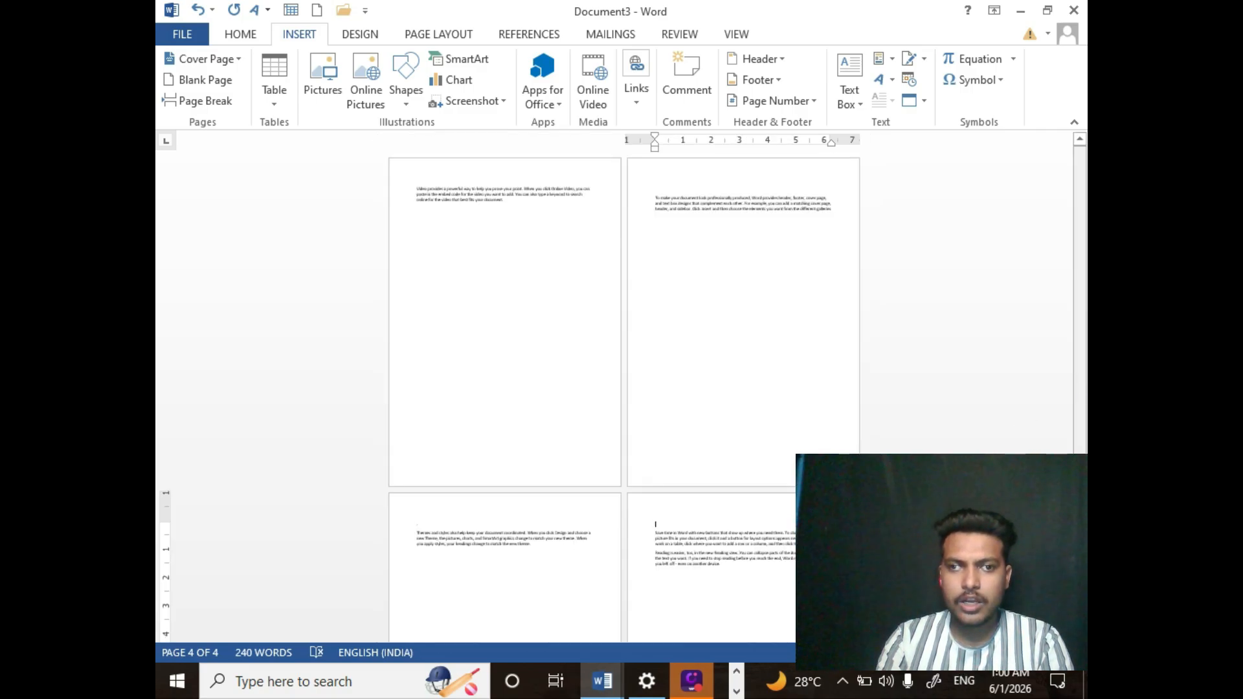
{"action": "left_click_drag", "start_coordinate": [1080, 305], "coordinate": [1063, 226]}
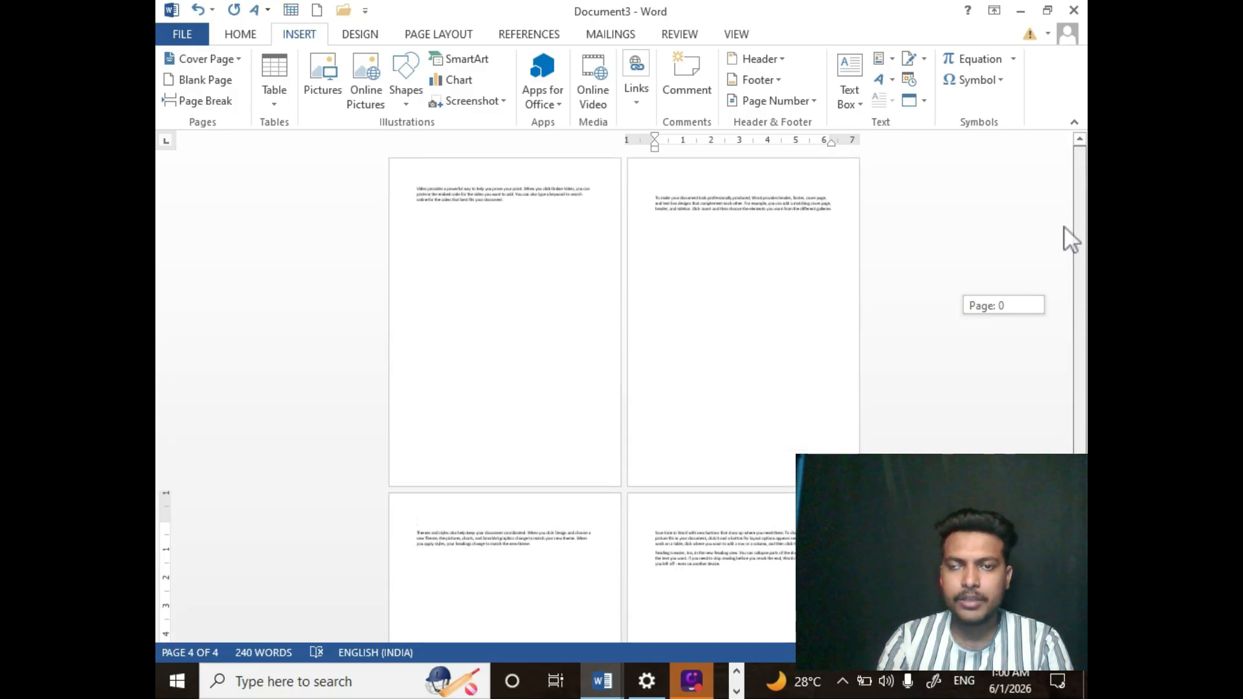
{"action": "left_click_drag", "start_coordinate": [1060, 183], "coordinate": [1063, 184]}
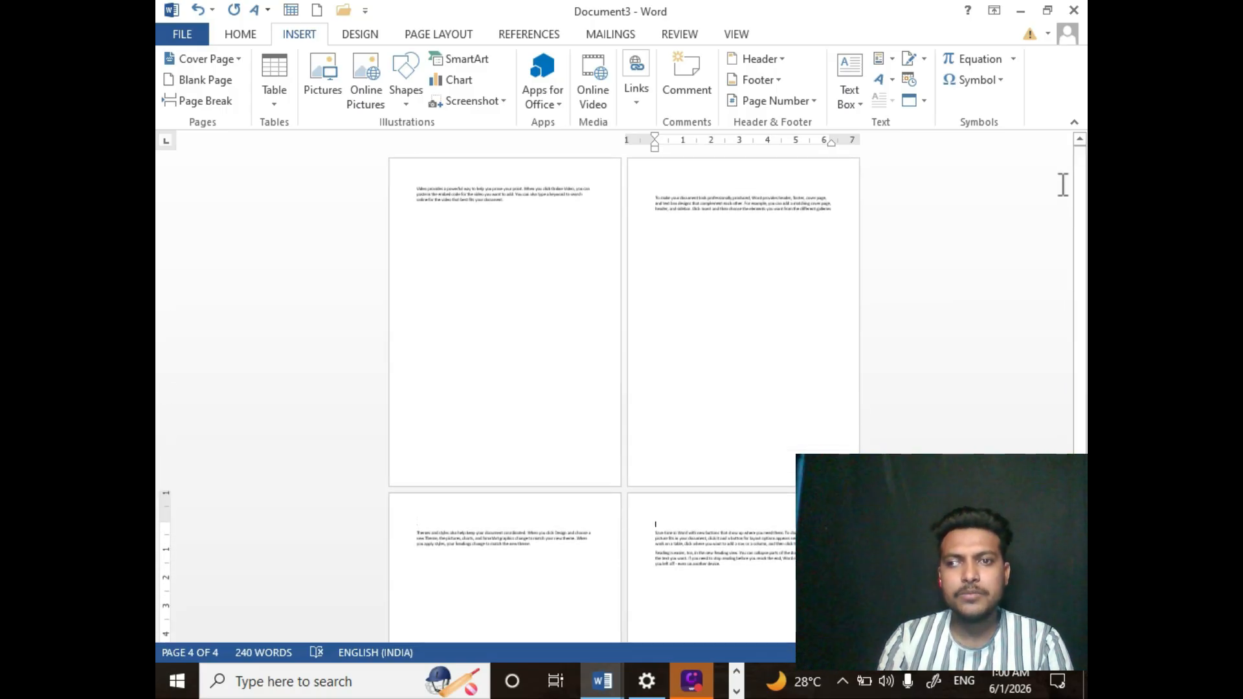
{"action": "key", "text": "ctrl+z"}
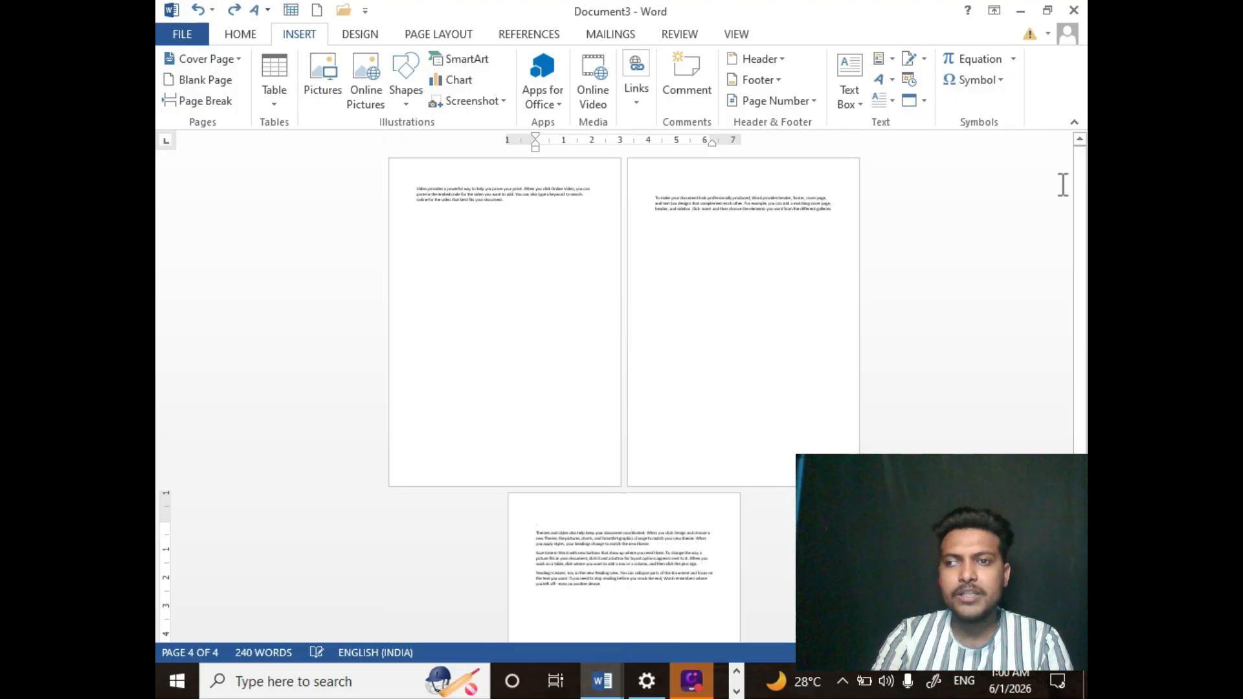
{"action": "key", "text": "ctrl+z"}
{"action": "key", "text": "ctrl+z"}
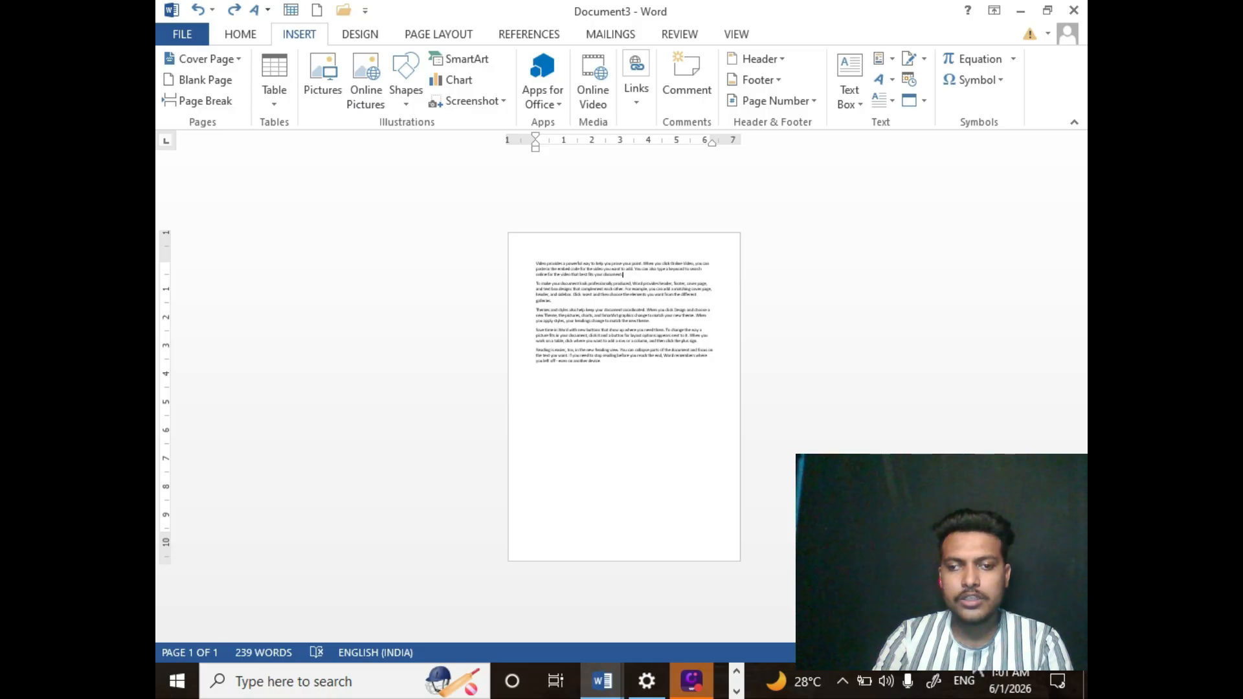
{"action": "left_click_drag", "start_coordinate": [972, 654], "coordinate": [985, 653]}
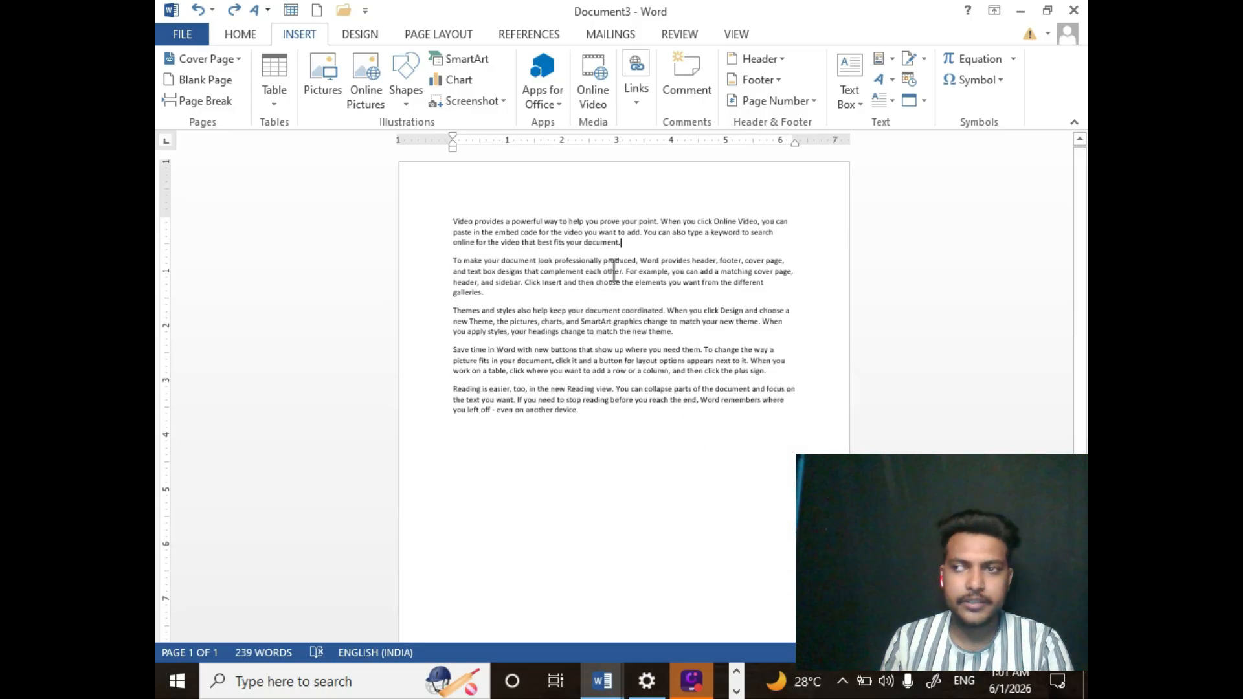
{"action": "left_click", "coordinate": [229, 105]}
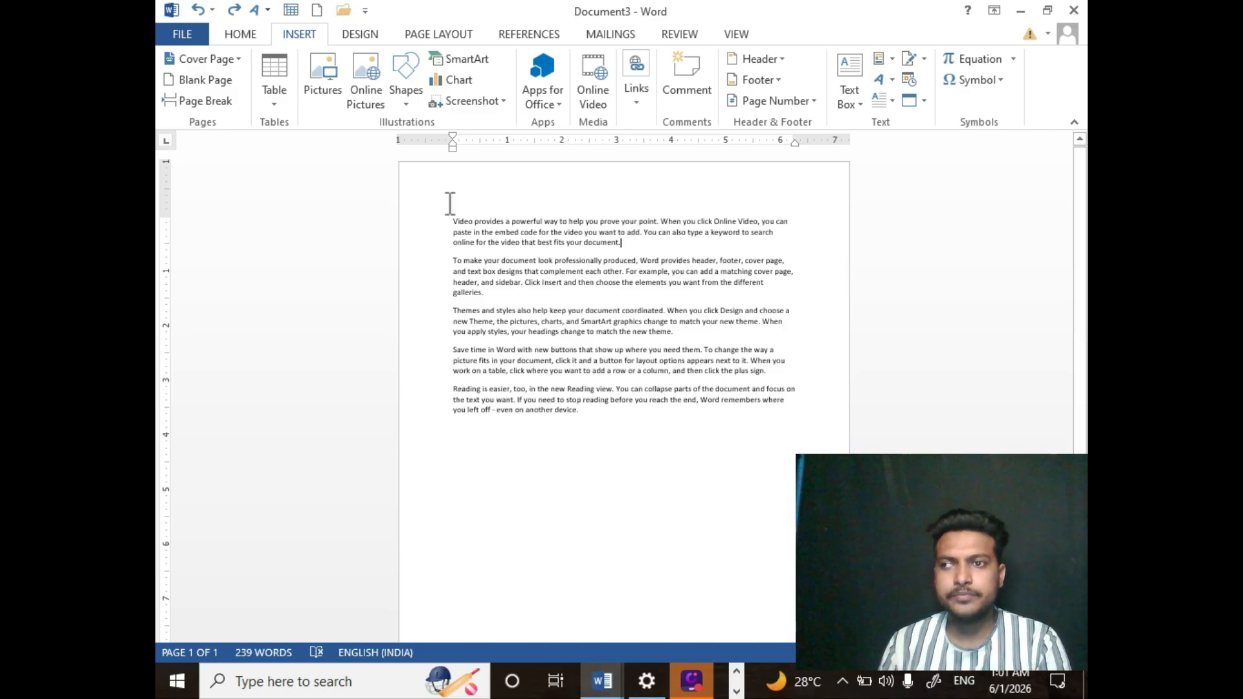
{"action": "left_click", "coordinate": [277, 107]}
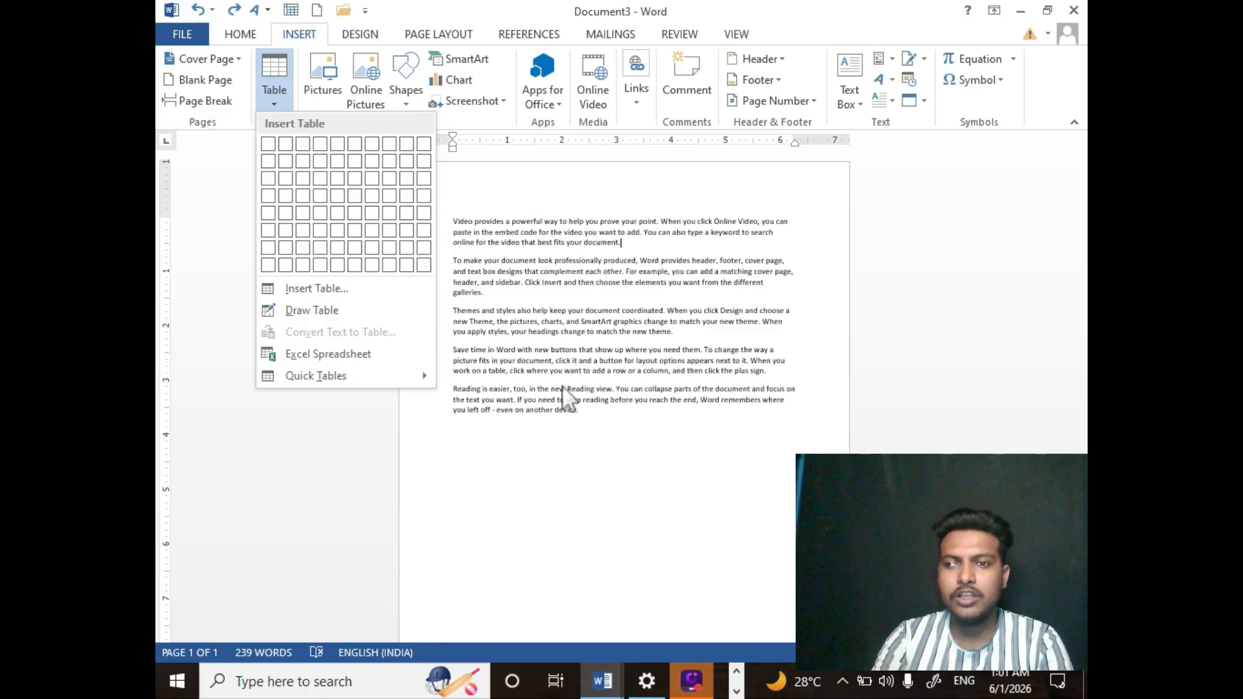
{"action": "left_click", "coordinate": [617, 452]}
- Remove the generated sample text and delete the =rand() formula, leaving the page empty
{"action": "key", "text": "ctrl+z"}
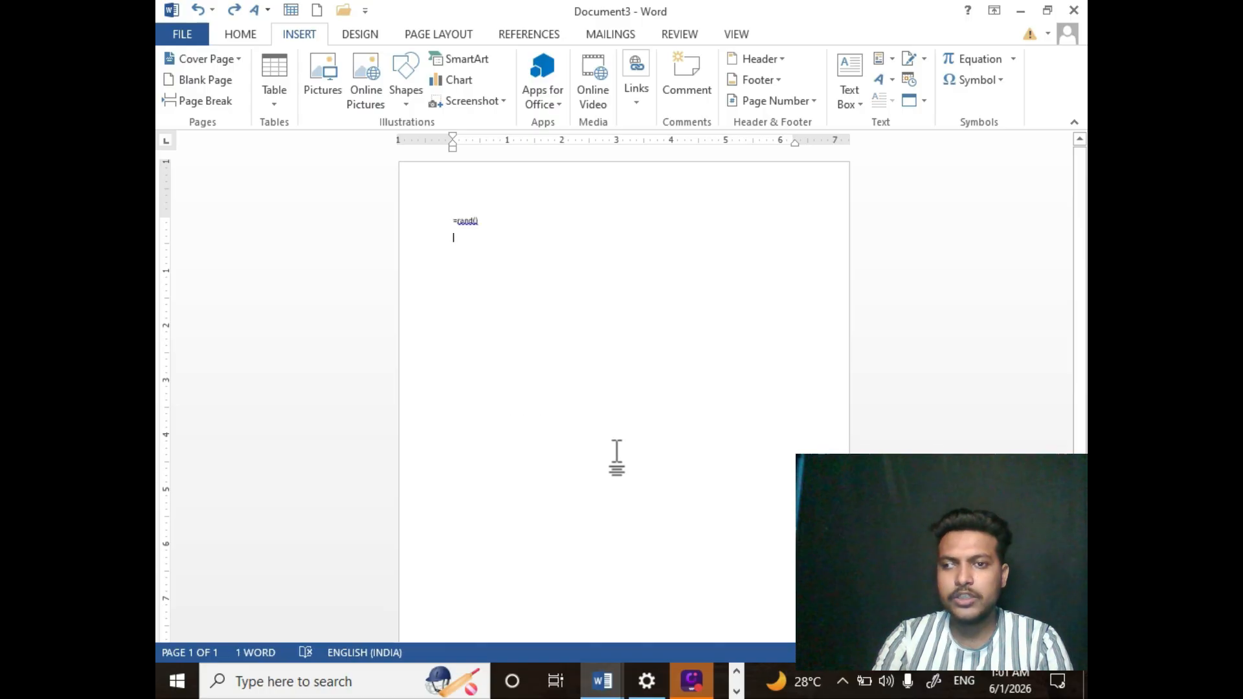
{"action": "key", "text": "BackSpace"}
{"action": "key", "text": "BackSpace"}
{"action": "key", "text": "BackSpace"}
{"action": "key", "text": "BackSpace"}
{"action": "key", "text": "BackSpace"}
{"action": "key", "text": "BackSpace"}
{"action": "key", "text": "BackSpace"}
{"action": "key", "text": "BackSpace"}
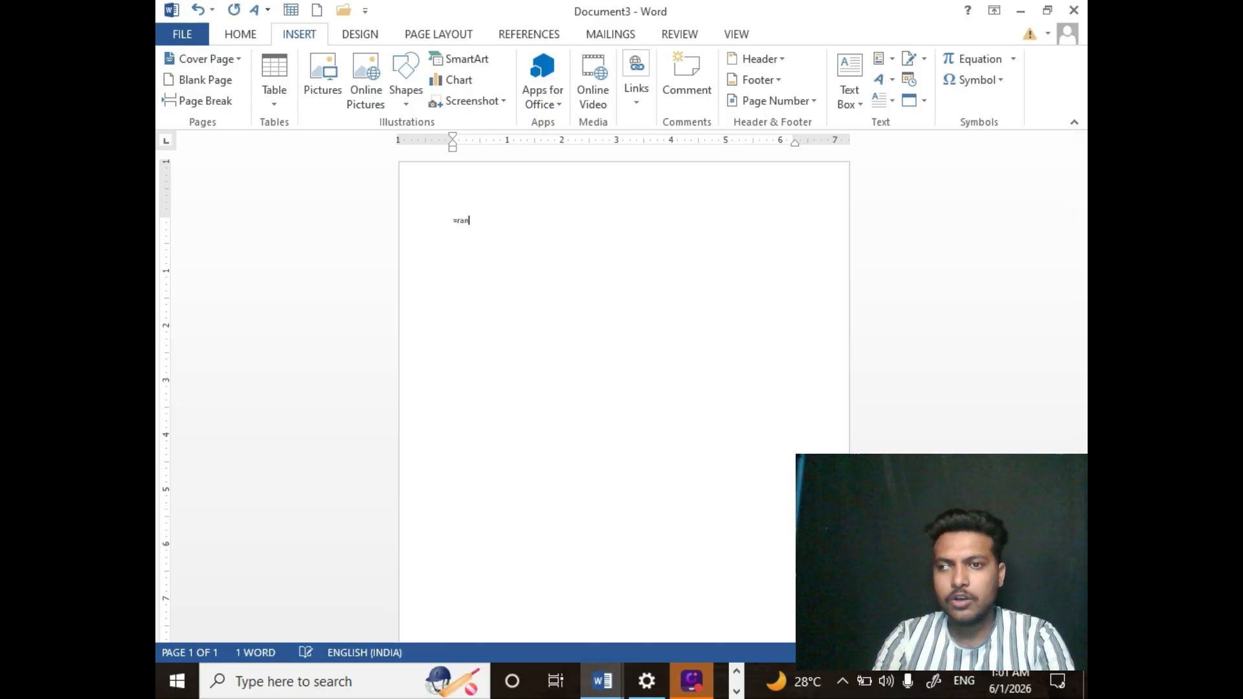
- Insert a table with 4 columns and 3 rows at the top of the page
{"action": "left_click", "coordinate": [278, 108]}
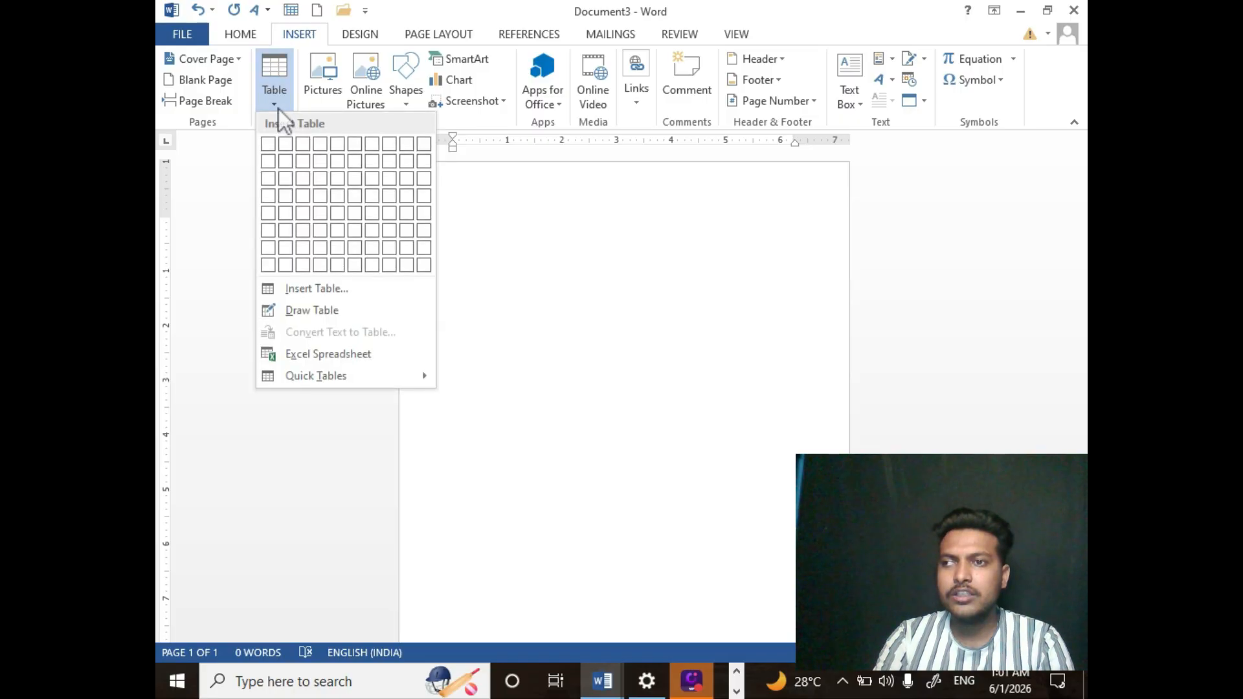
{"action": "left_click", "coordinate": [315, 184]}
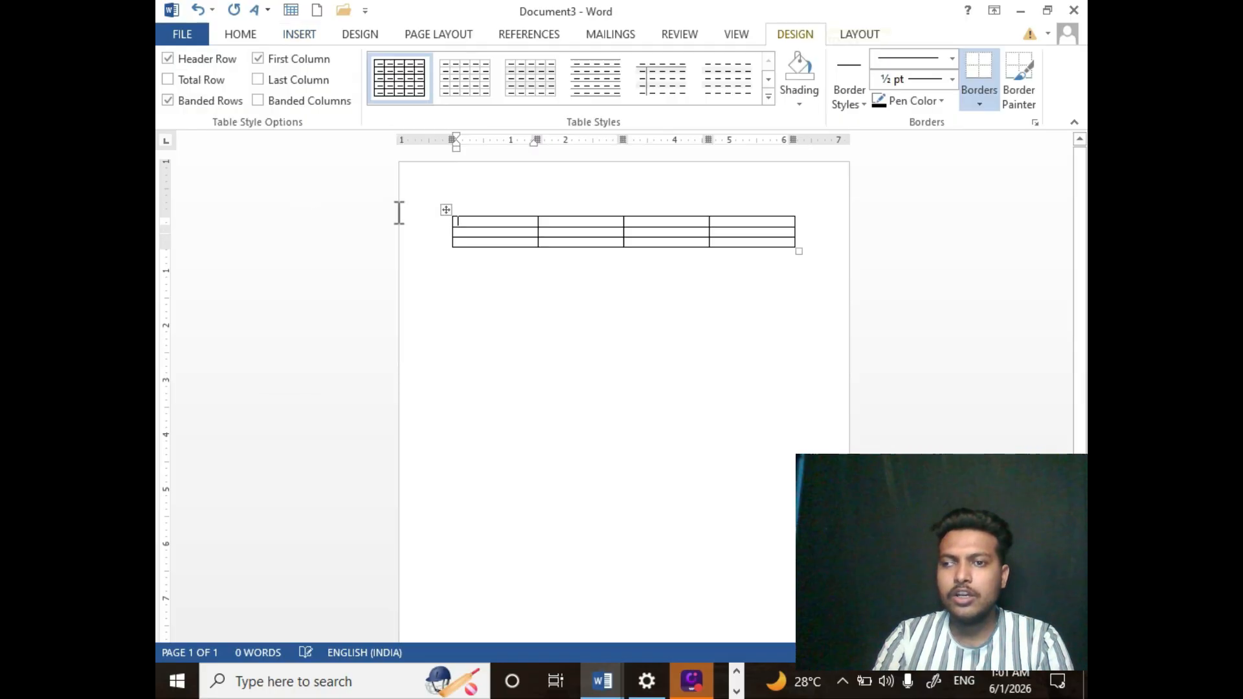
{"action": "left_click", "coordinate": [544, 289]}
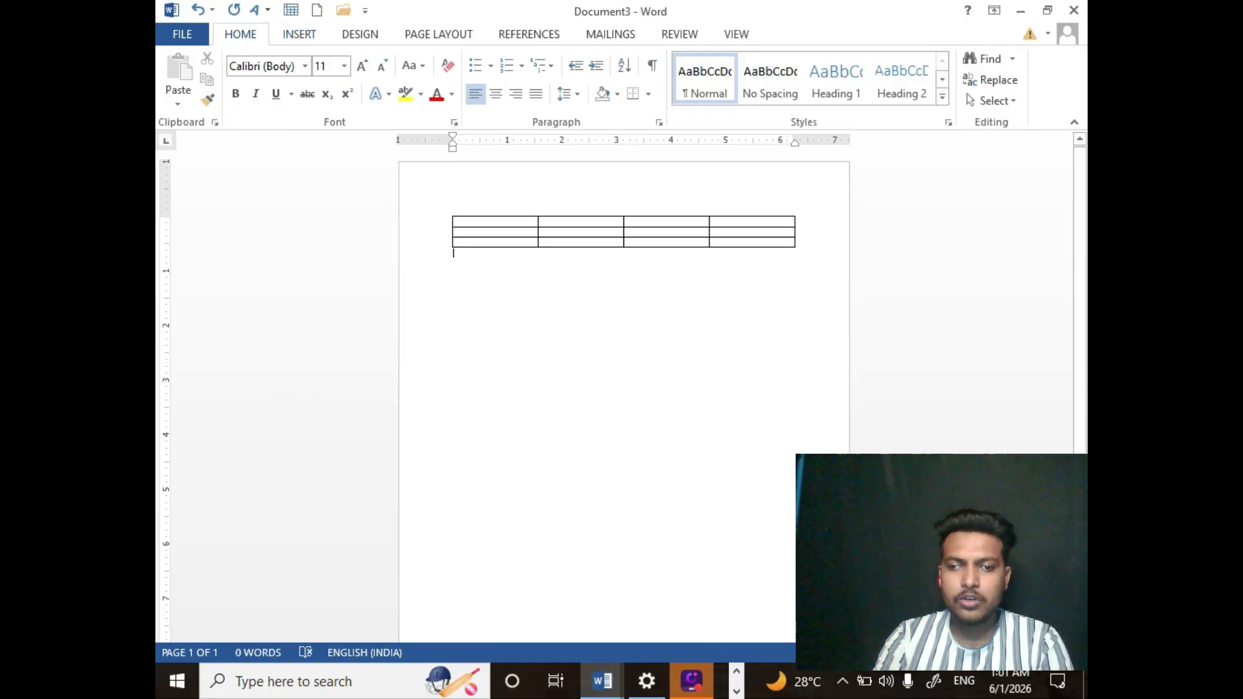
- Zoom in and practise selecting the table's second row and first column
{"action": "left_click_drag", "start_coordinate": [966, 653], "coordinate": [976, 655]}
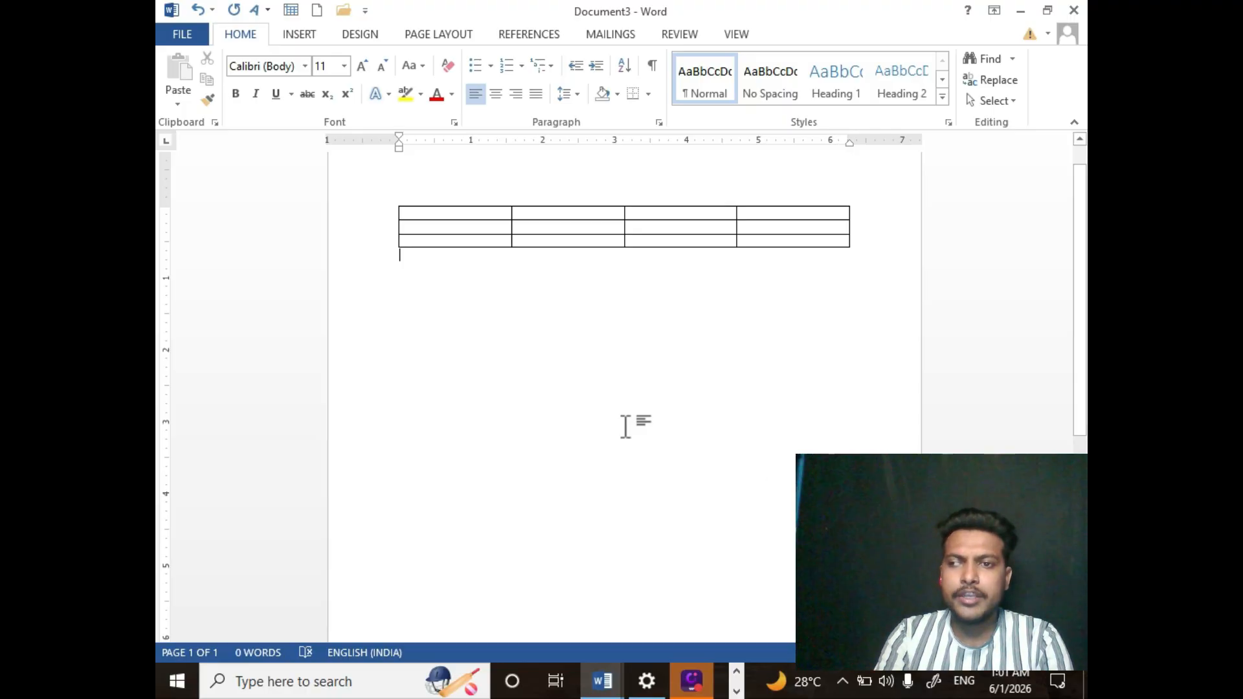
{"action": "left_click", "coordinate": [407, 230]}
{"action": "left_click_drag", "start_coordinate": [411, 234], "coordinate": [807, 232]}
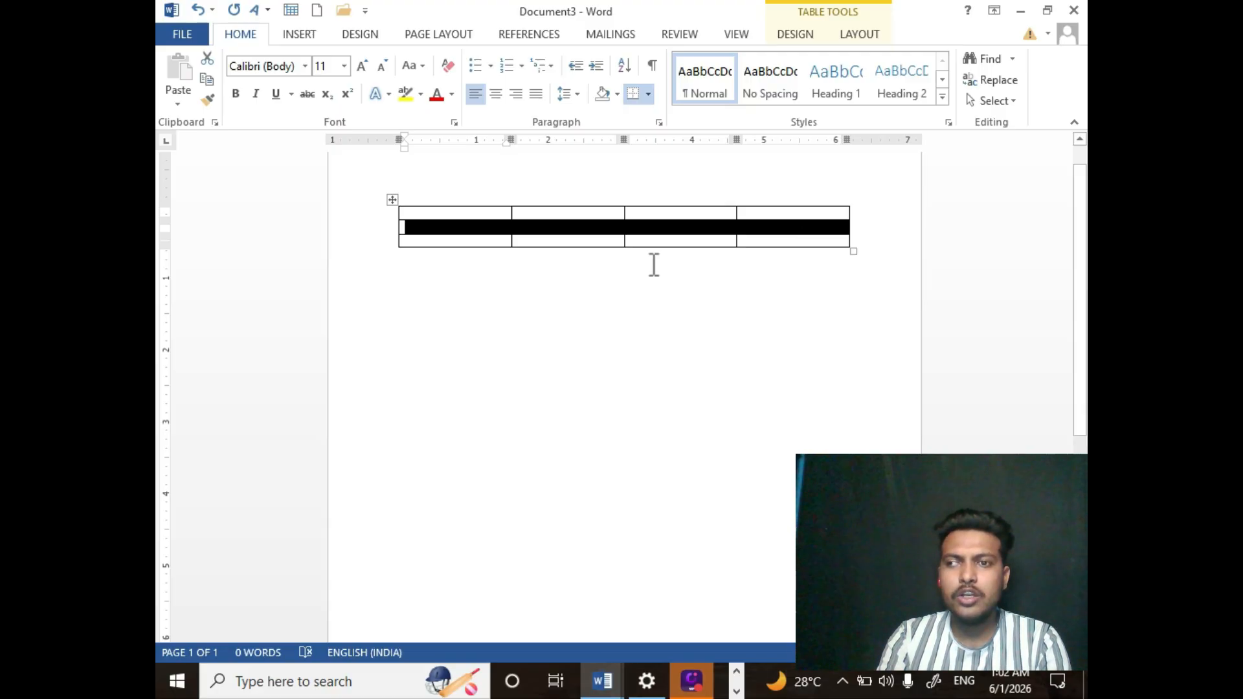
{"action": "left_click", "coordinate": [428, 299]}
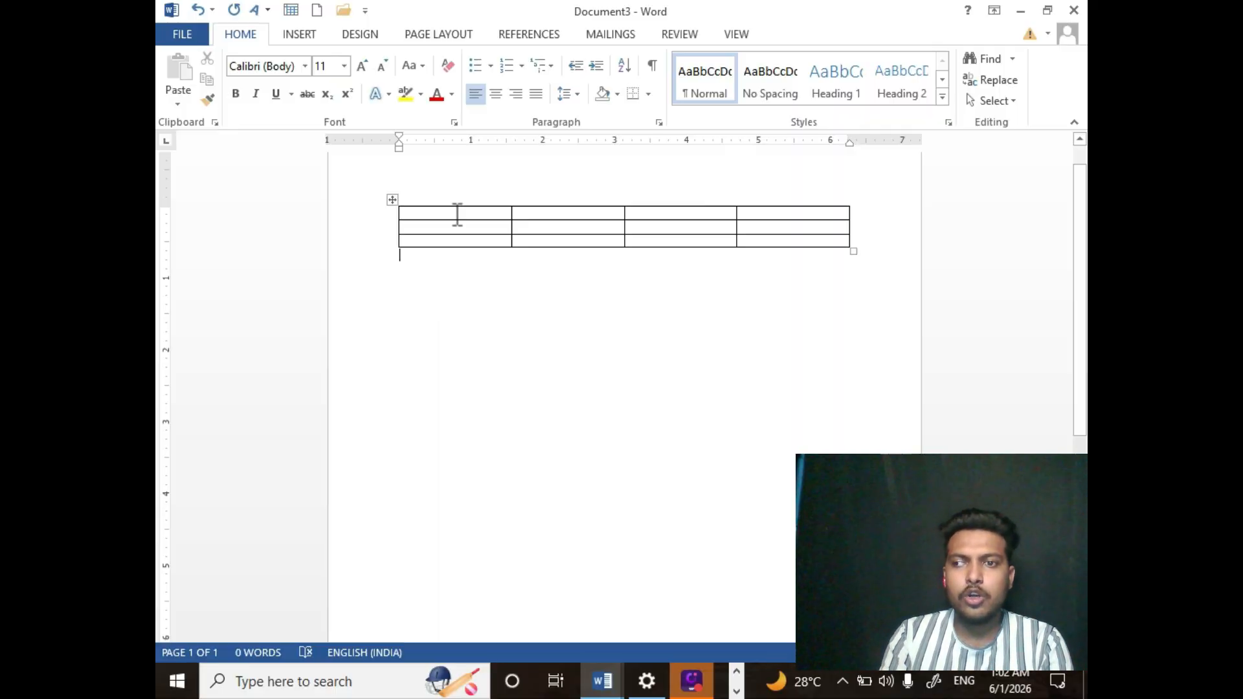
{"action": "left_click_drag", "start_coordinate": [455, 214], "coordinate": [505, 240]}
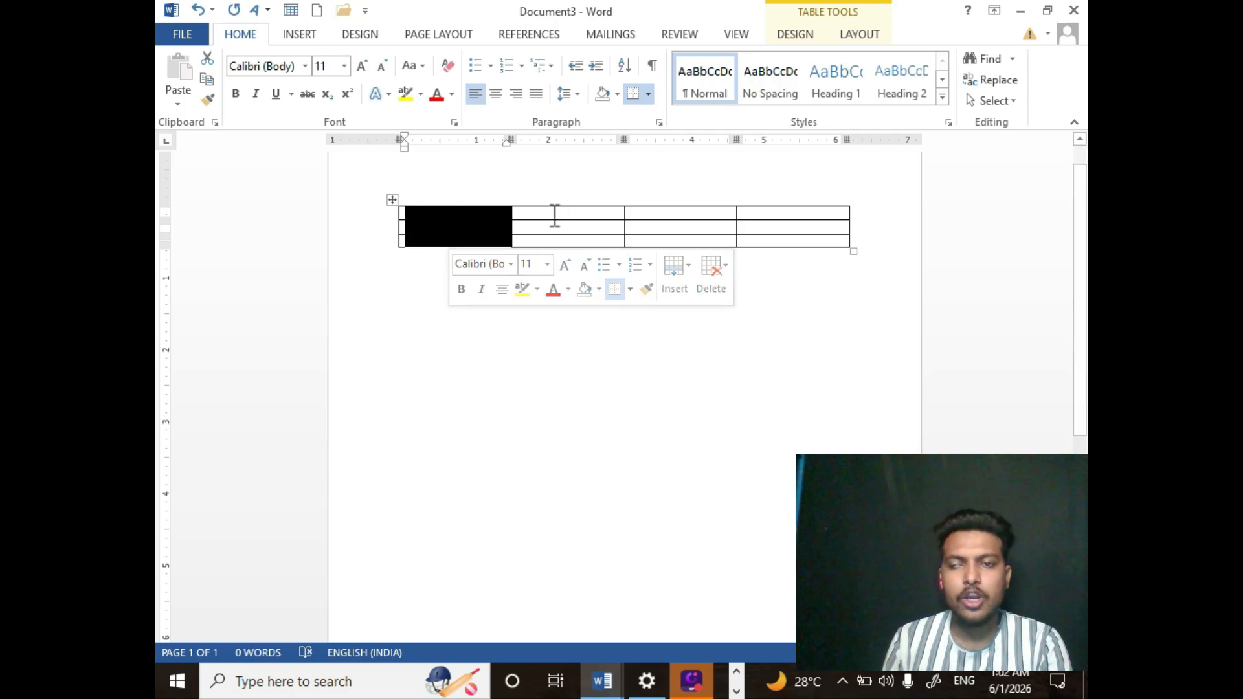
{"action": "left_click", "coordinate": [555, 215]}
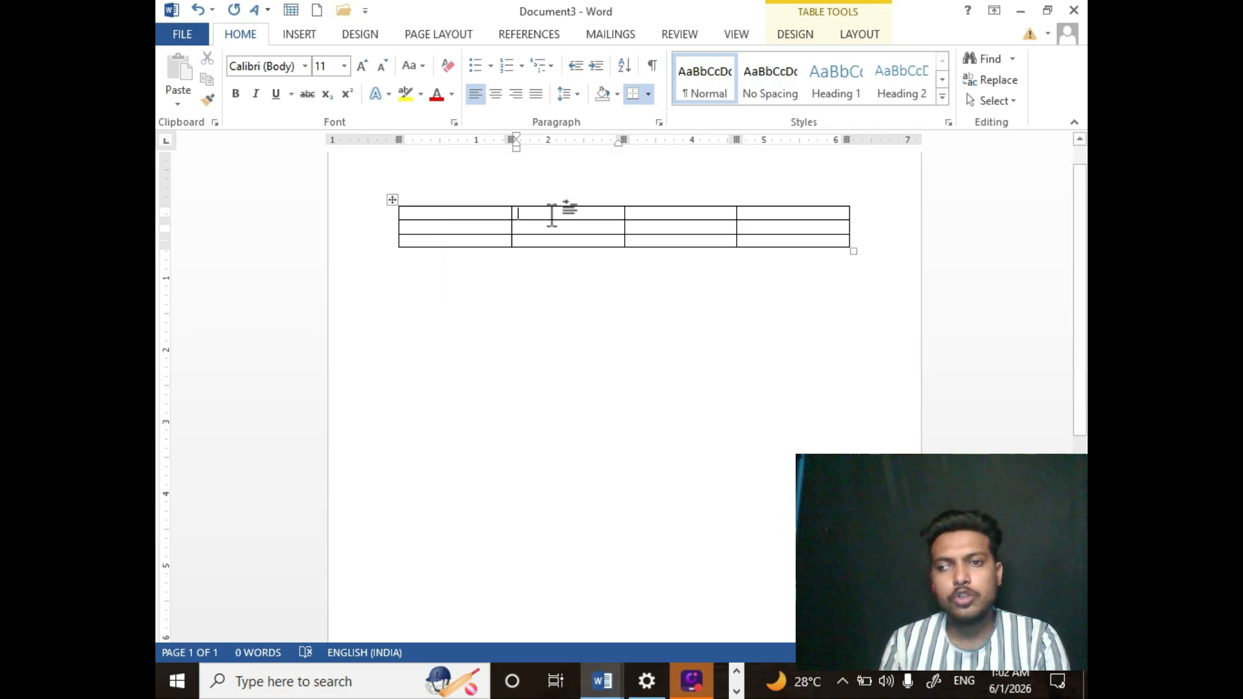
{"action": "left_click", "coordinate": [432, 201]}
{"action": "left_click", "coordinate": [412, 216]}
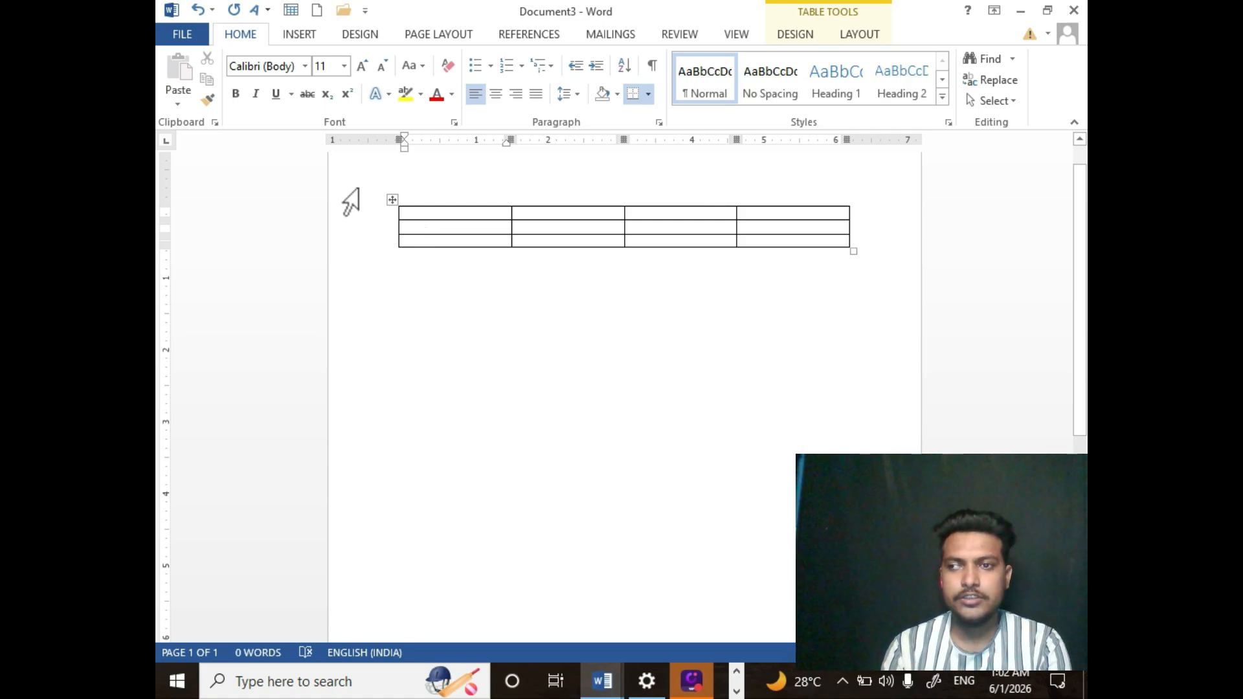
- Select the whole four-column table and delete it from the page
{"action": "left_click", "coordinate": [391, 198]}
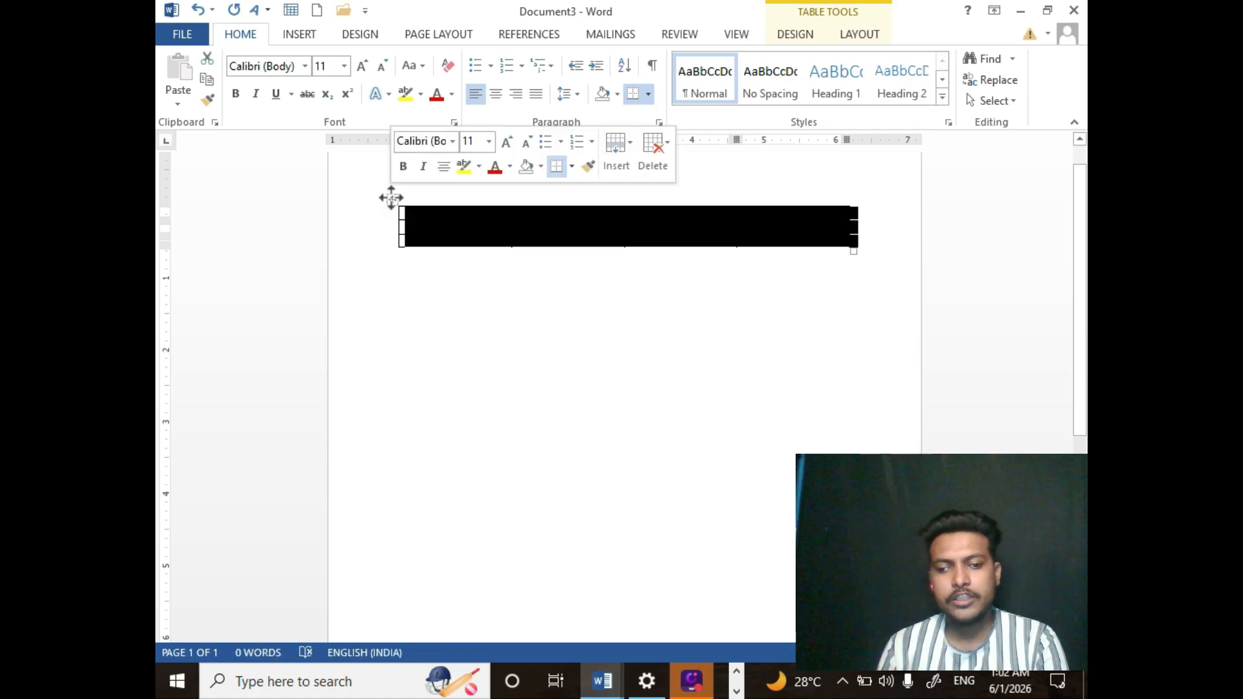
{"action": "key", "text": "Delete"}
{"action": "left_click", "coordinate": [391, 198]}
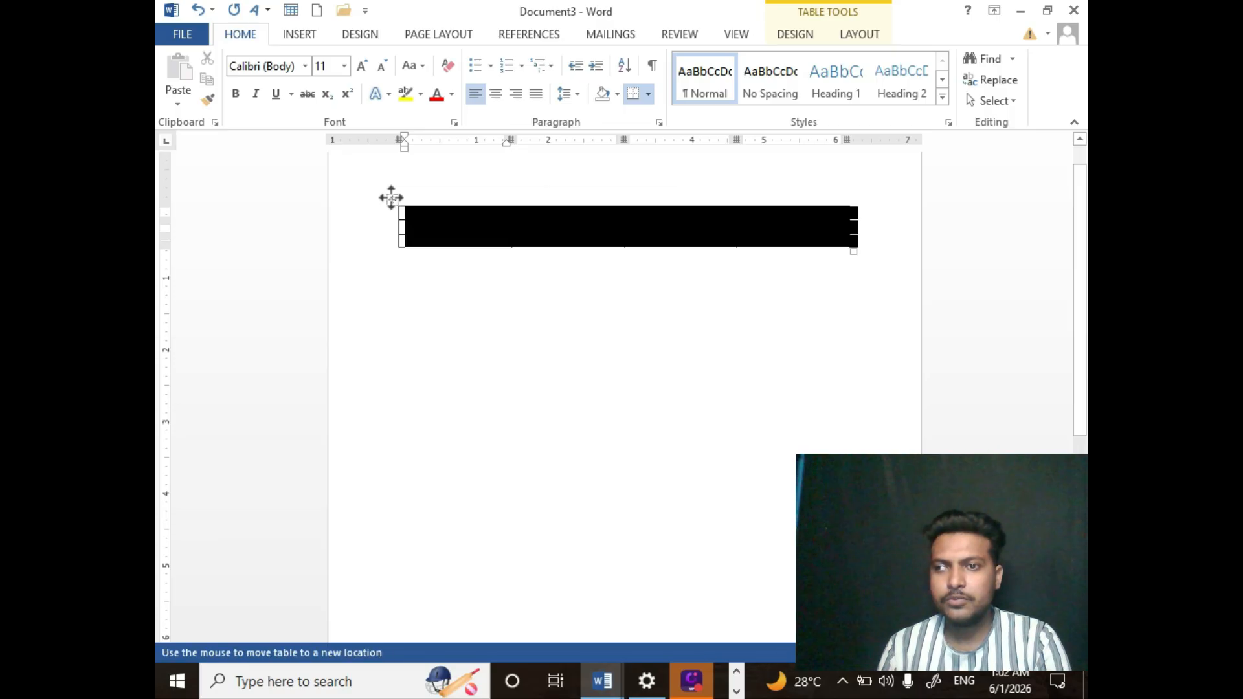
{"action": "key", "text": "Delete"}
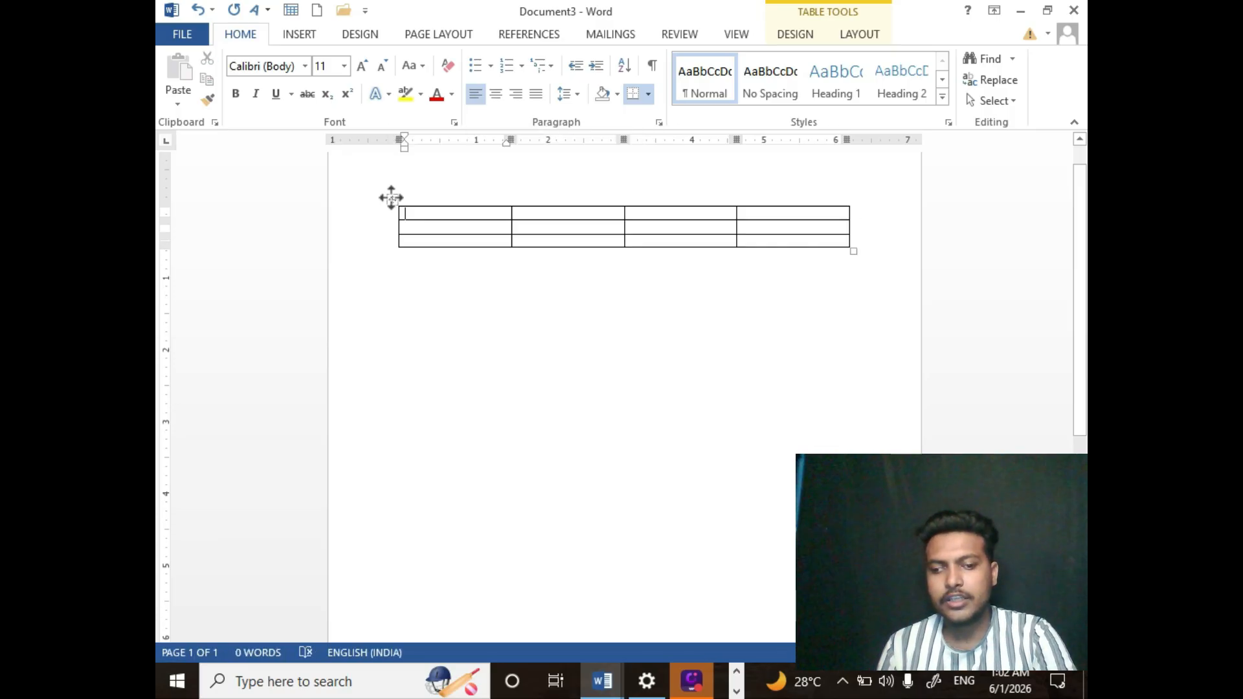
{"action": "left_click", "coordinate": [391, 198]}
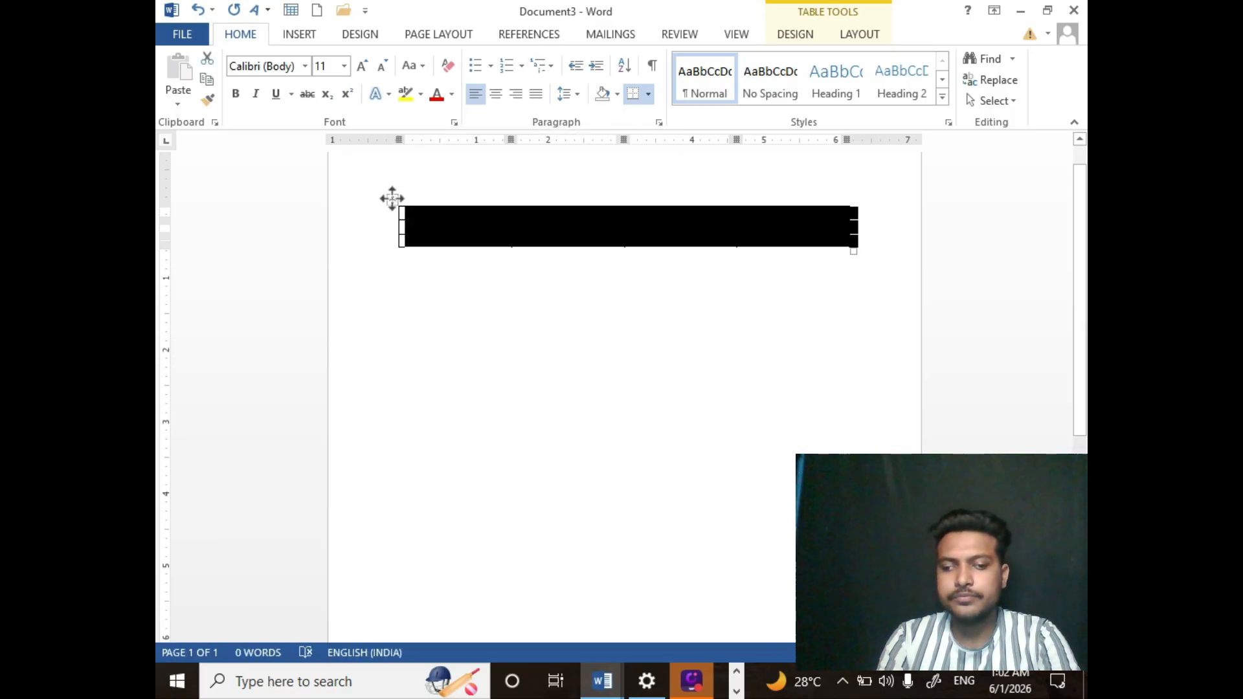
{"action": "key", "text": "BackSpace"}
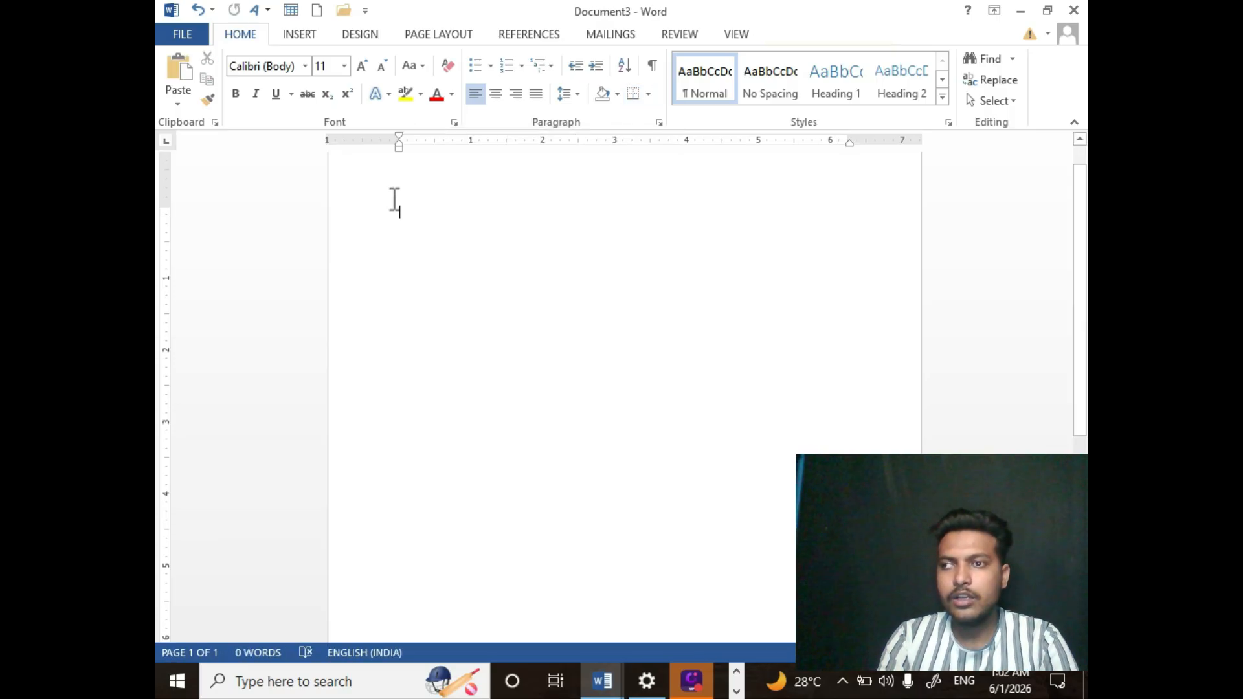
- Insert a table with 3 columns and 5 rows from the table grid
{"action": "left_click", "coordinate": [285, 36]}
{"action": "left_click", "coordinate": [275, 73]}
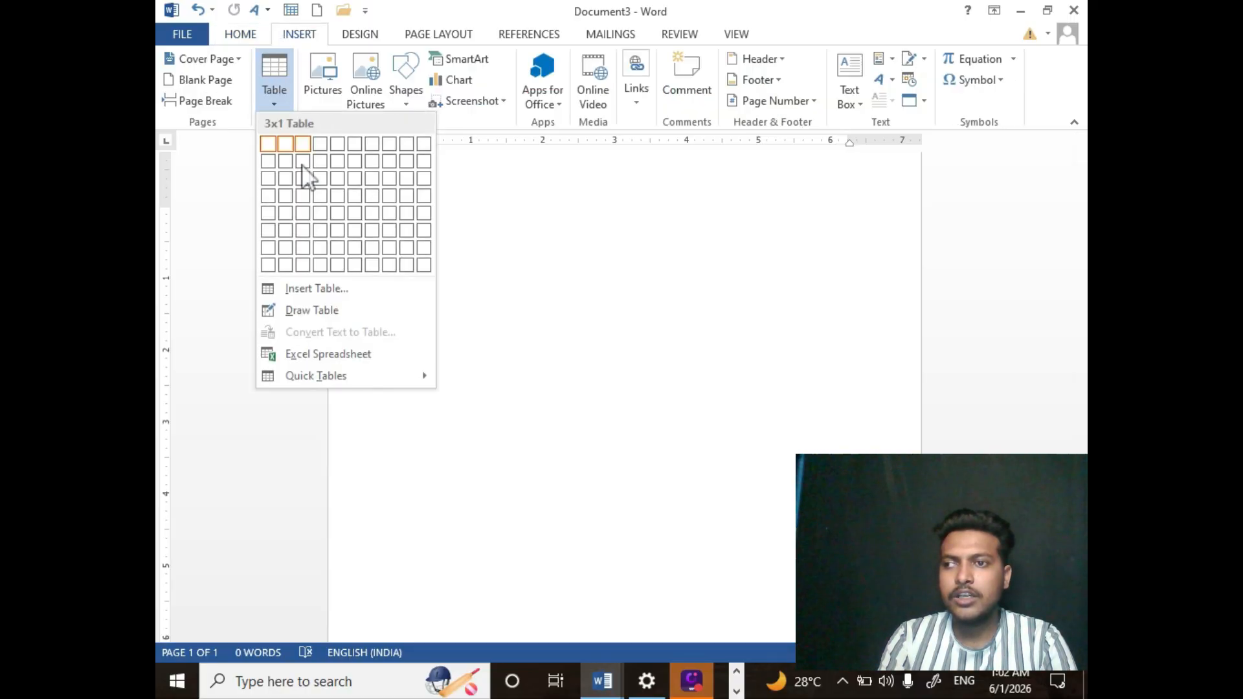
{"action": "left_click", "coordinate": [303, 213]}
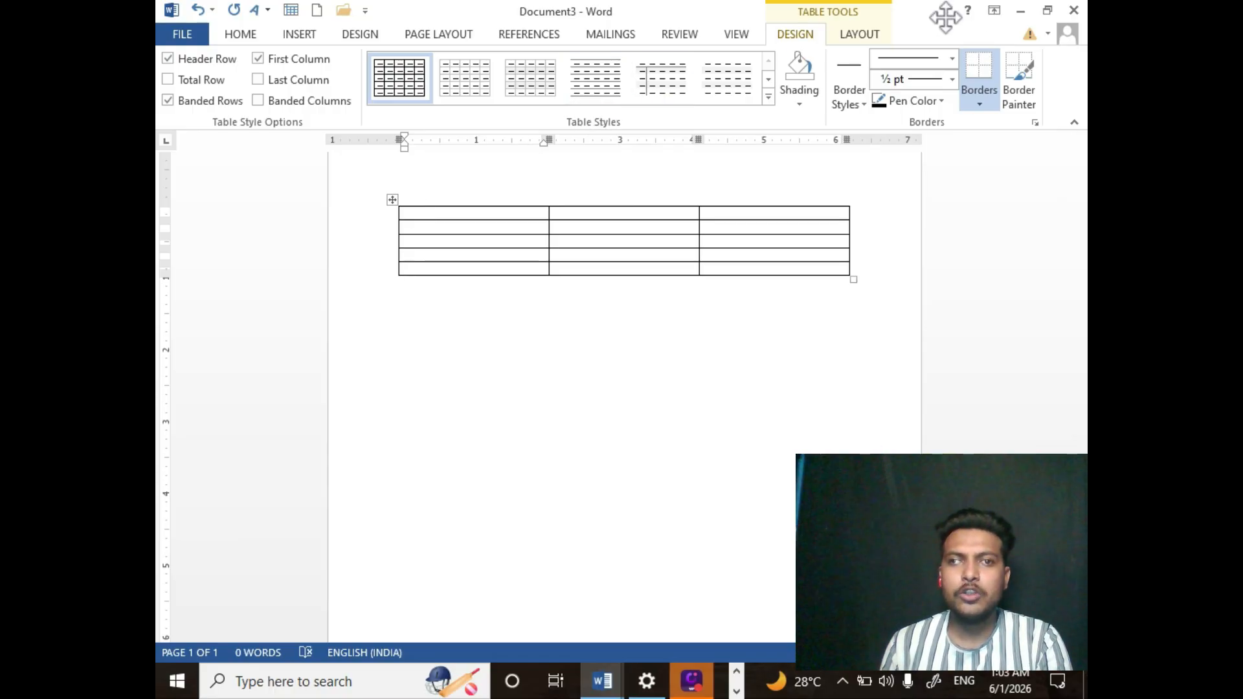
- Select the entire document content and delete the 3-column table
{"action": "left_click_drag", "start_coordinate": [932, 11], "coordinate": [486, 7]}
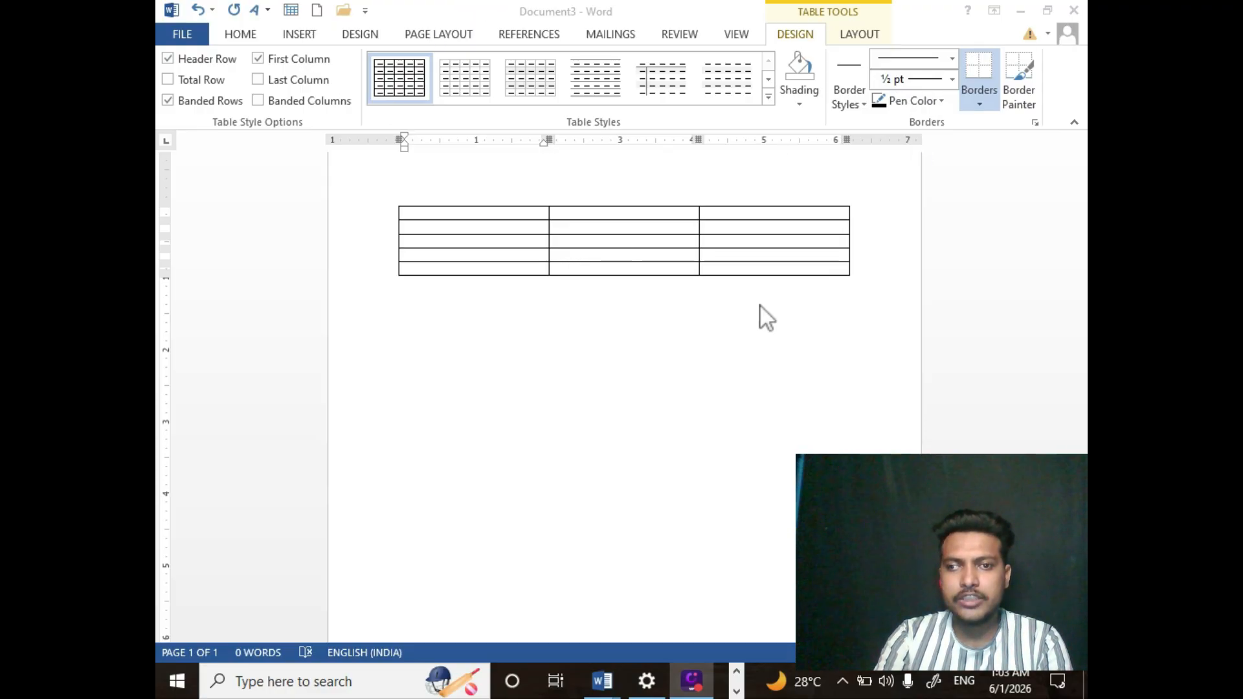
{"action": "key", "text": "ctrl+a"}
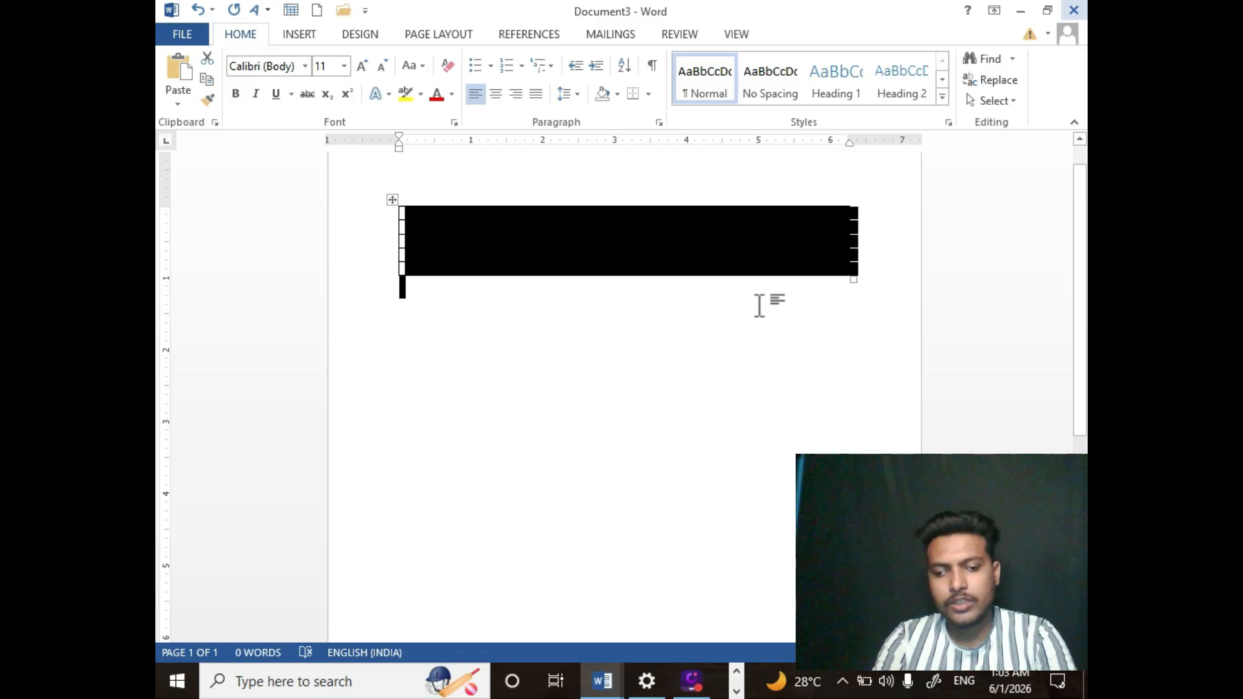
{"action": "key", "text": "Delete"}
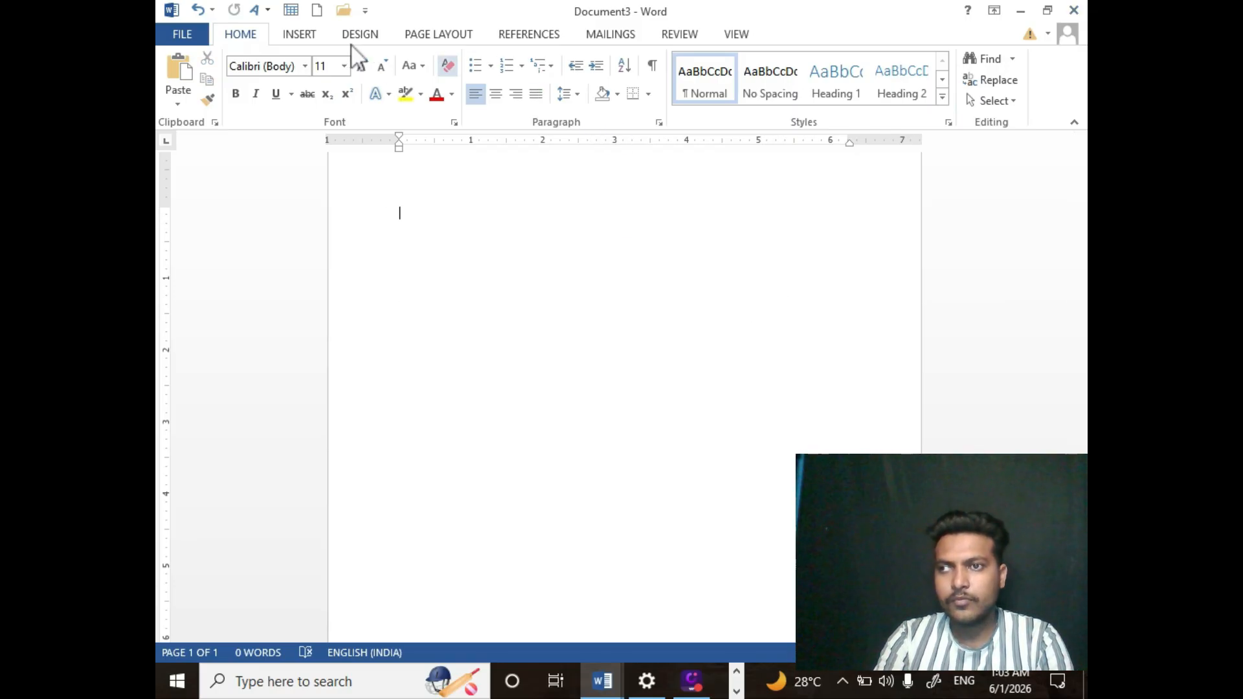
- Insert a table with 5 columns and 20 rows using the Insert Table dialog
{"action": "left_click", "coordinate": [309, 34]}
{"action": "left_click", "coordinate": [284, 82]}
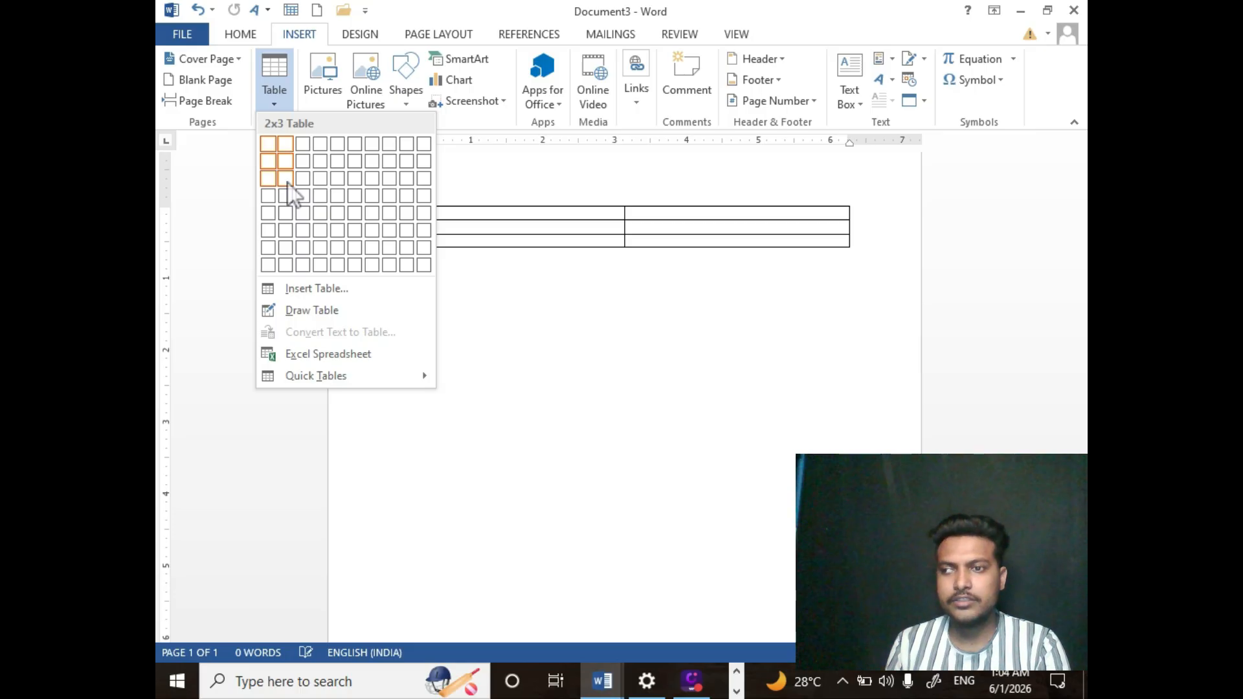
{"action": "left_click", "coordinate": [318, 288]}
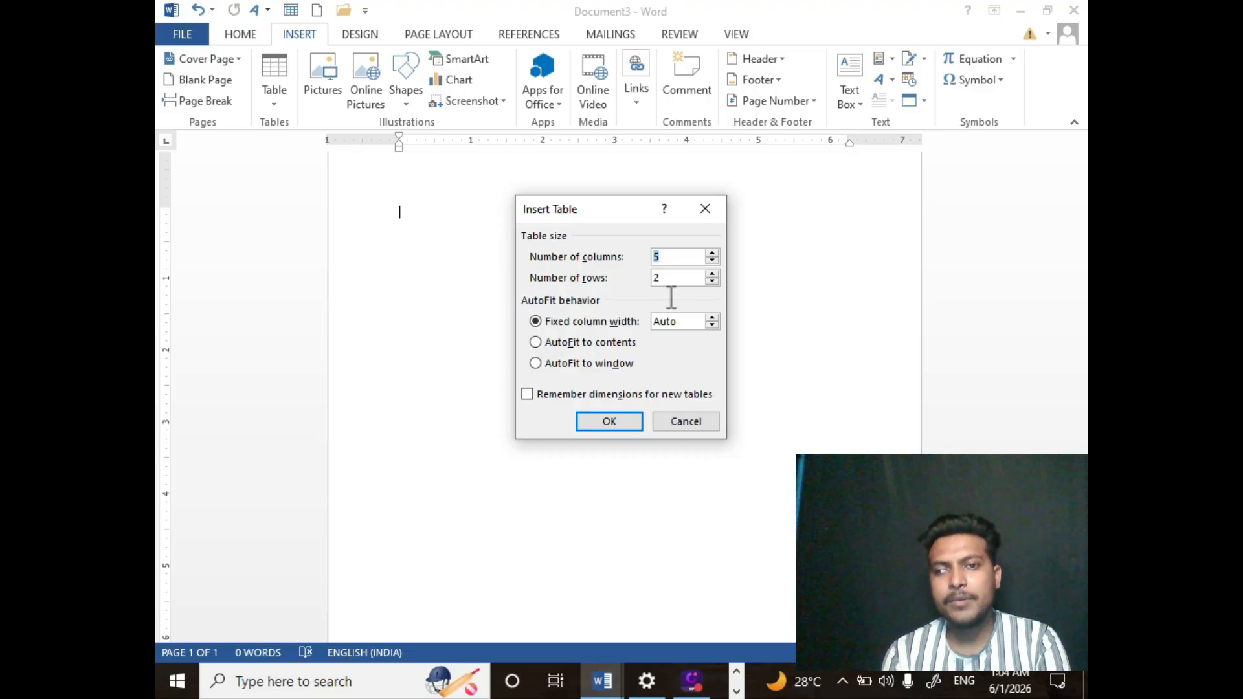
{"action": "left_click", "coordinate": [672, 277]}
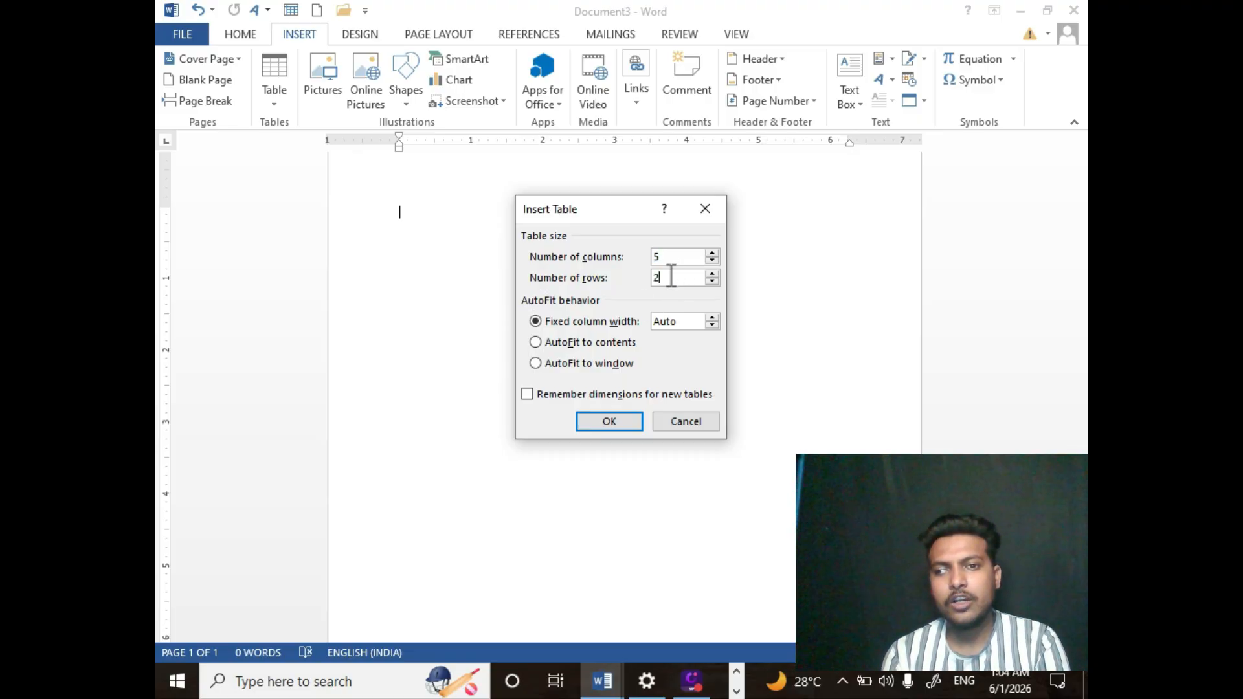
{"action": "type", "text": "0"}
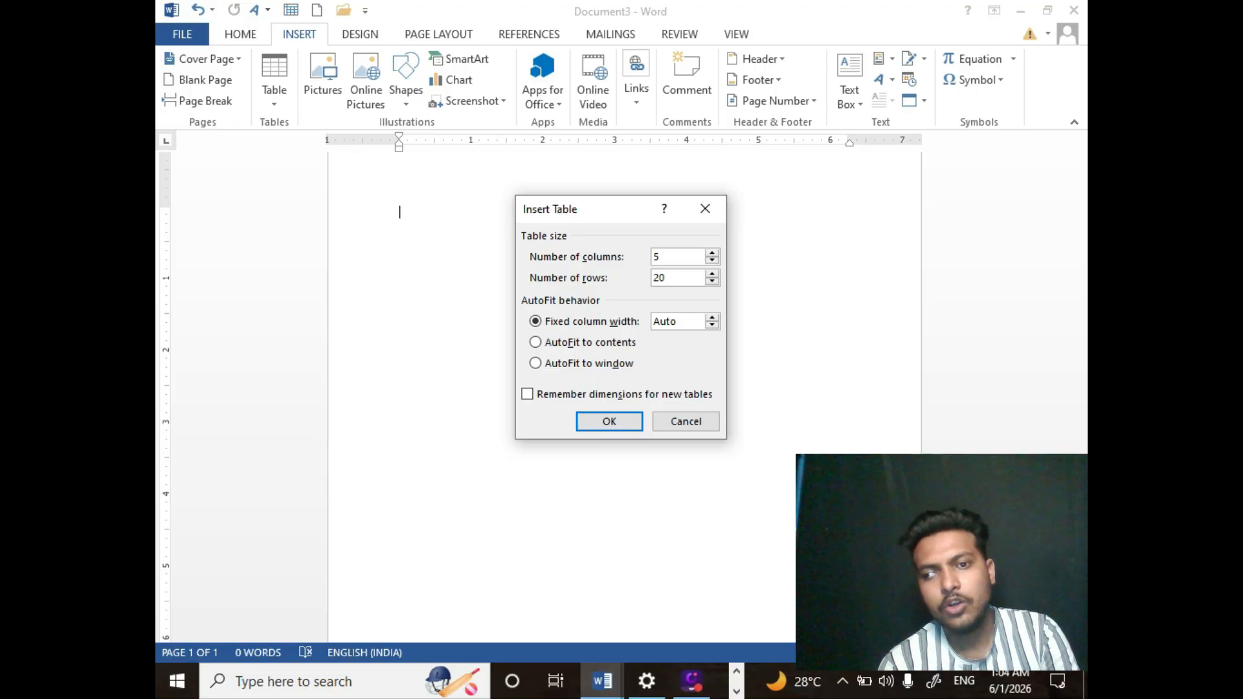
{"action": "left_click", "coordinate": [582, 421]}
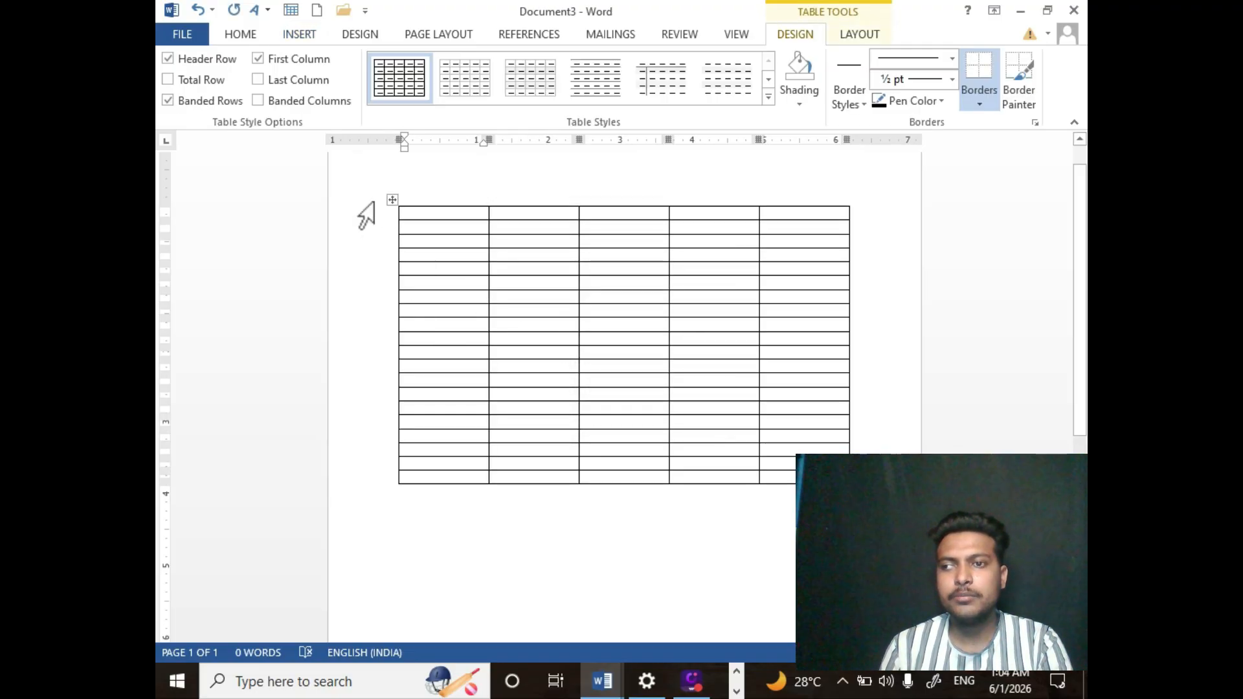
- Select all content and delete the 20-row table, leaving the page empty
{"action": "mouse_move", "coordinate": [378, 221]}
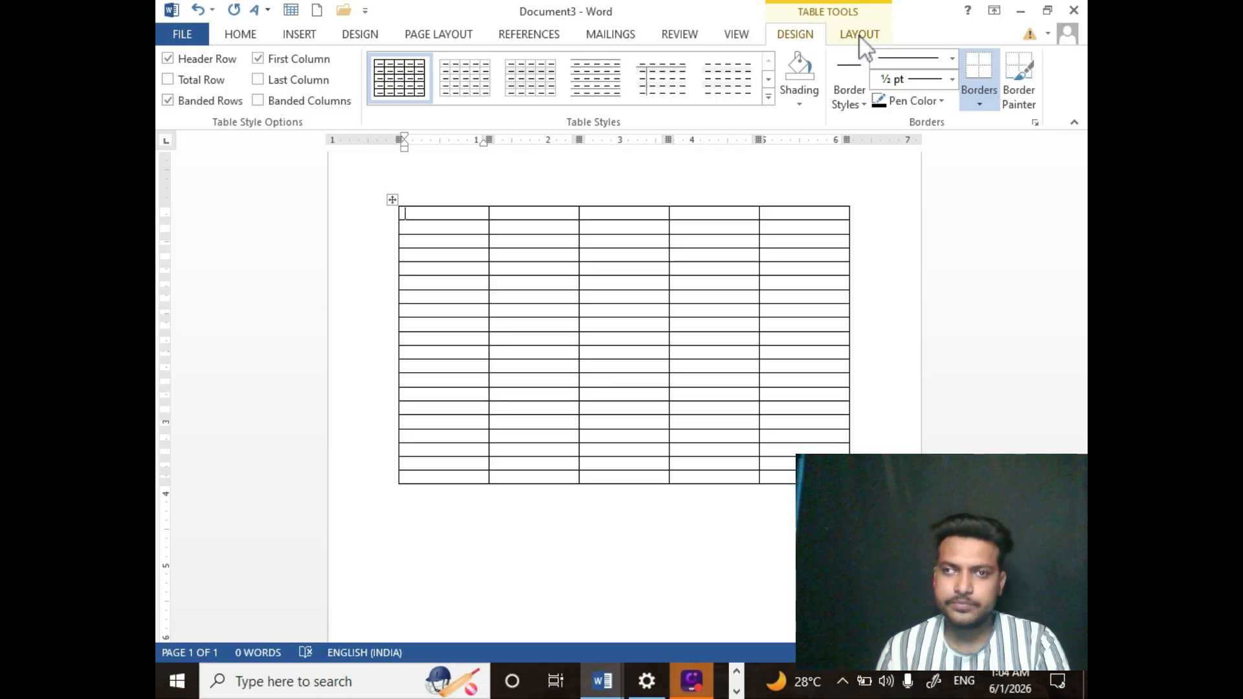
{"action": "left_click", "coordinate": [299, 37]}
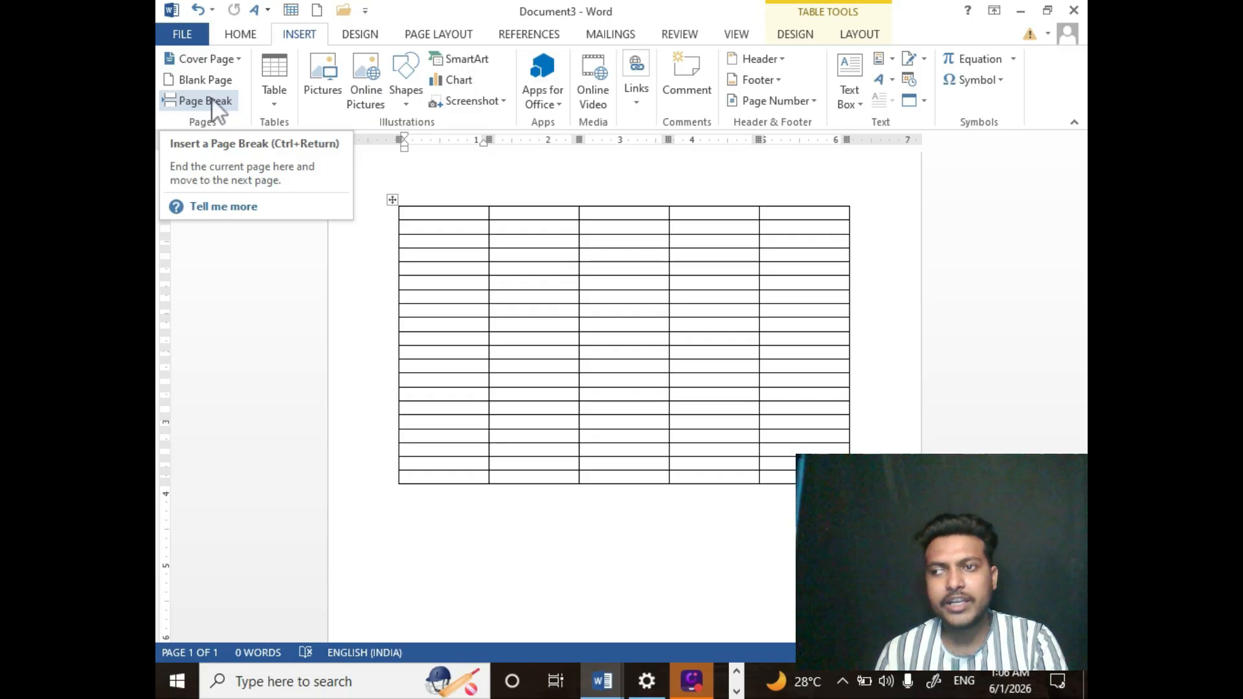
{"action": "left_click", "coordinate": [275, 95]}
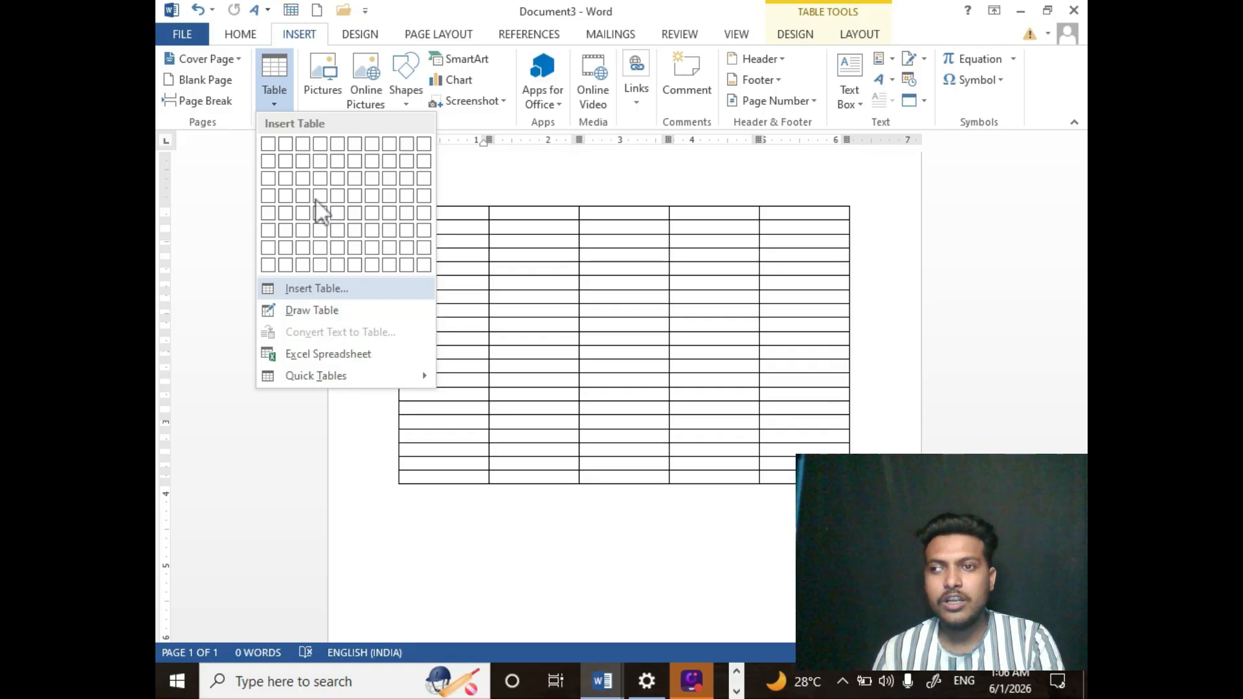
{"action": "left_click", "coordinate": [314, 84]}
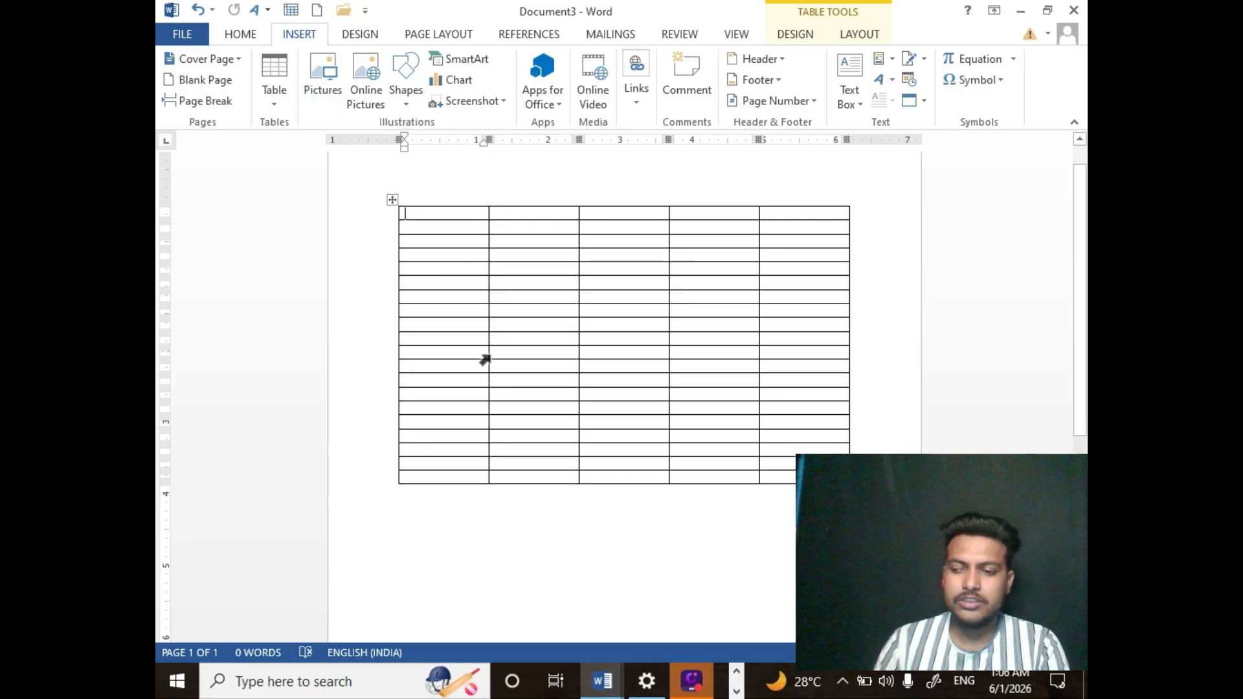
{"action": "key", "text": "ctrl+a"}
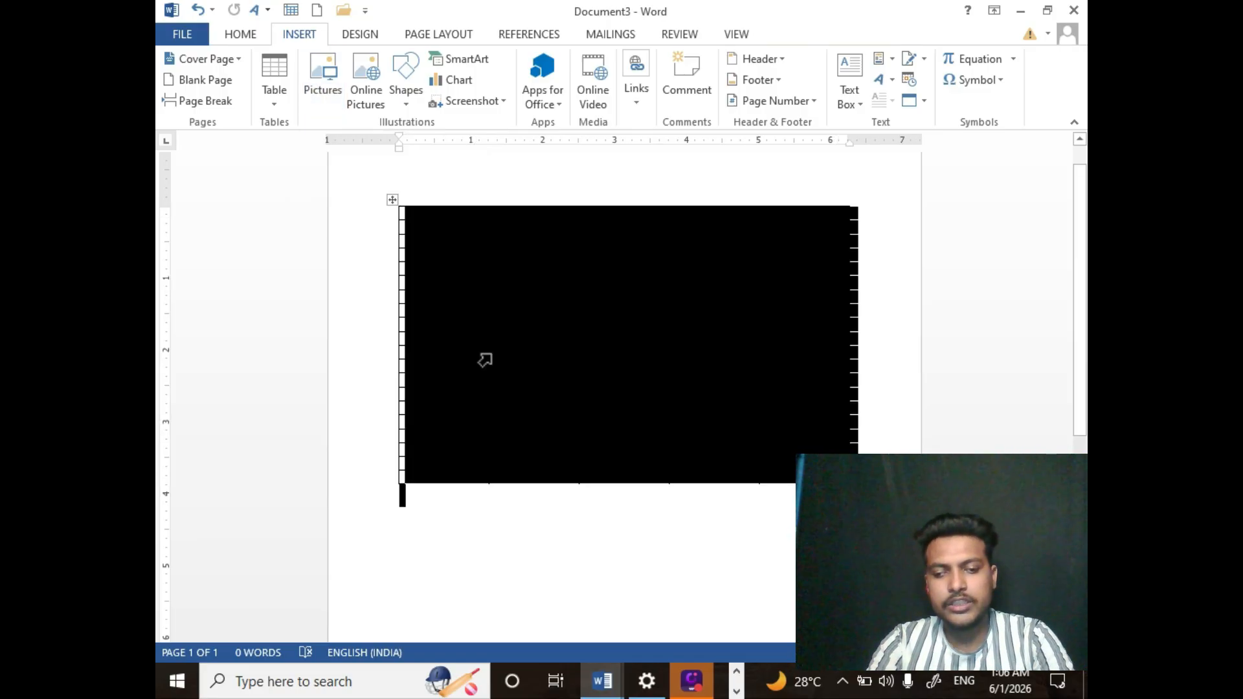
{"action": "key", "text": "Delete"}
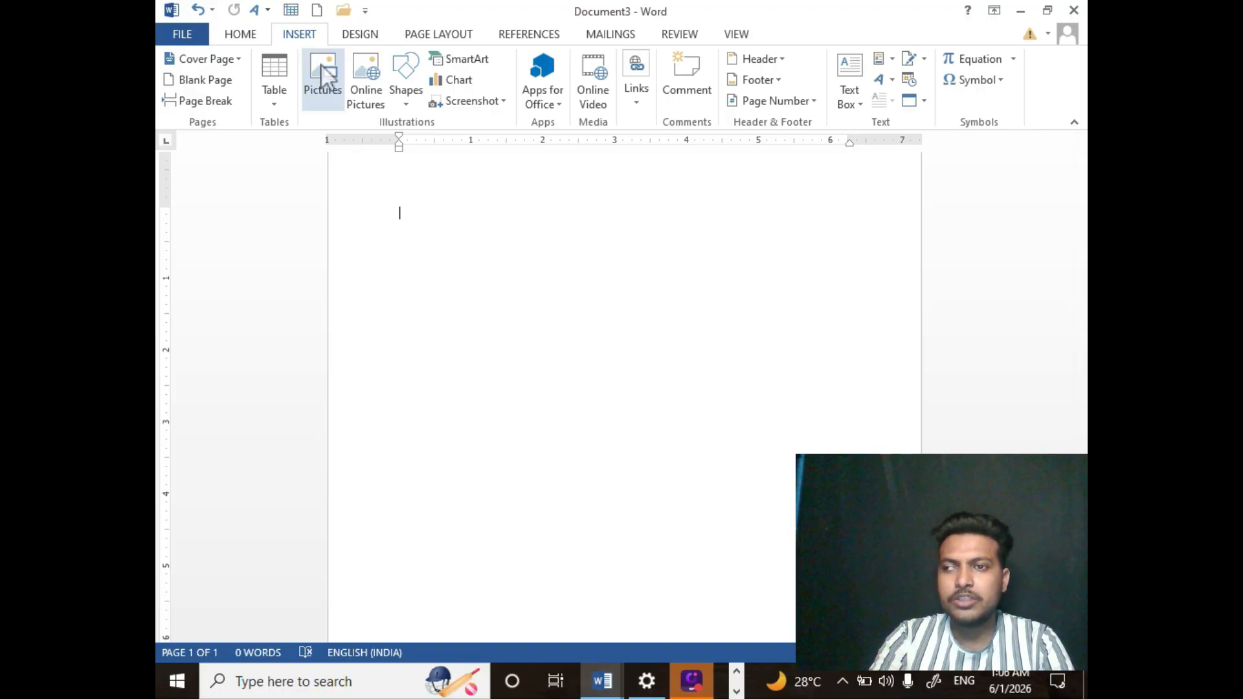
- Insert the picture Screenshot (1) from the Pictures > Screenshots folder
{"action": "left_click", "coordinate": [321, 63]}
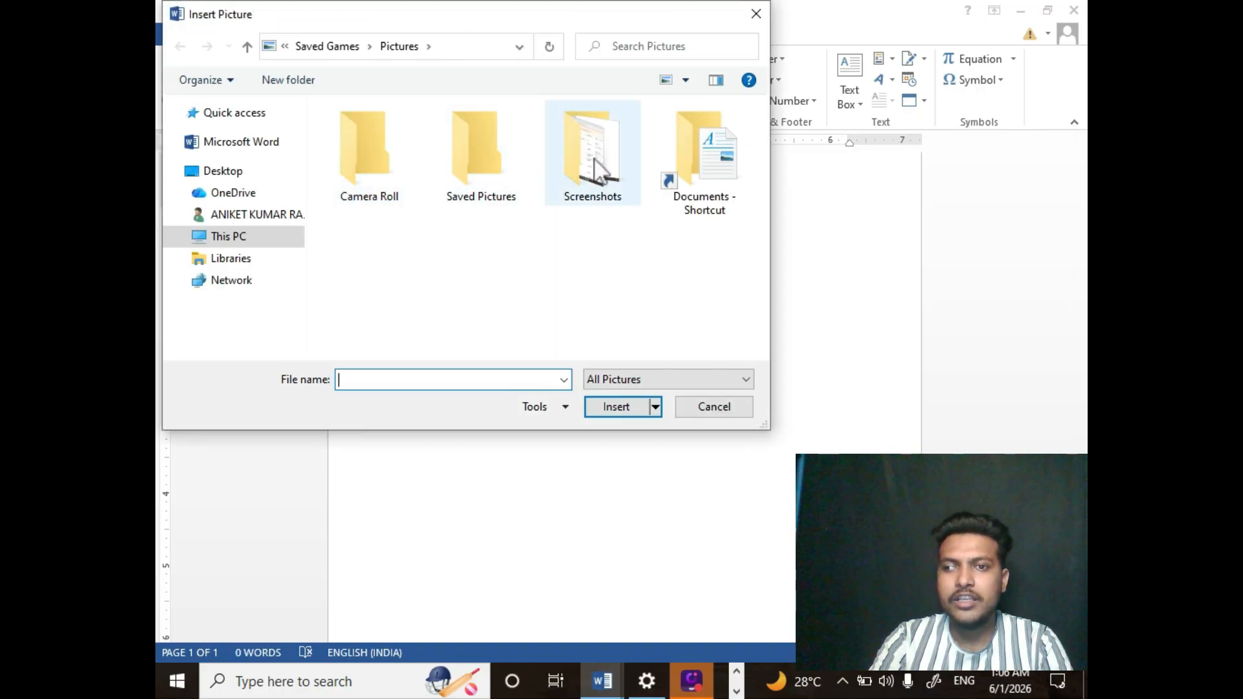
{"action": "double_click", "coordinate": [594, 159]}
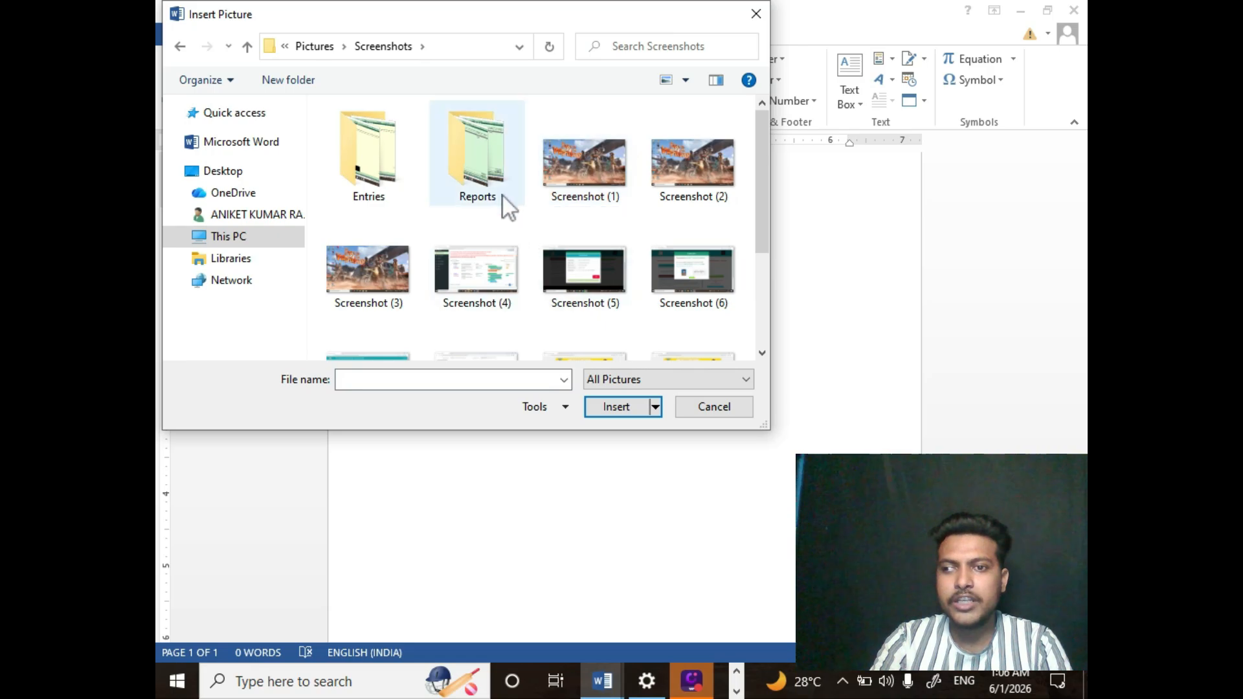
{"action": "left_click", "coordinate": [578, 150]}
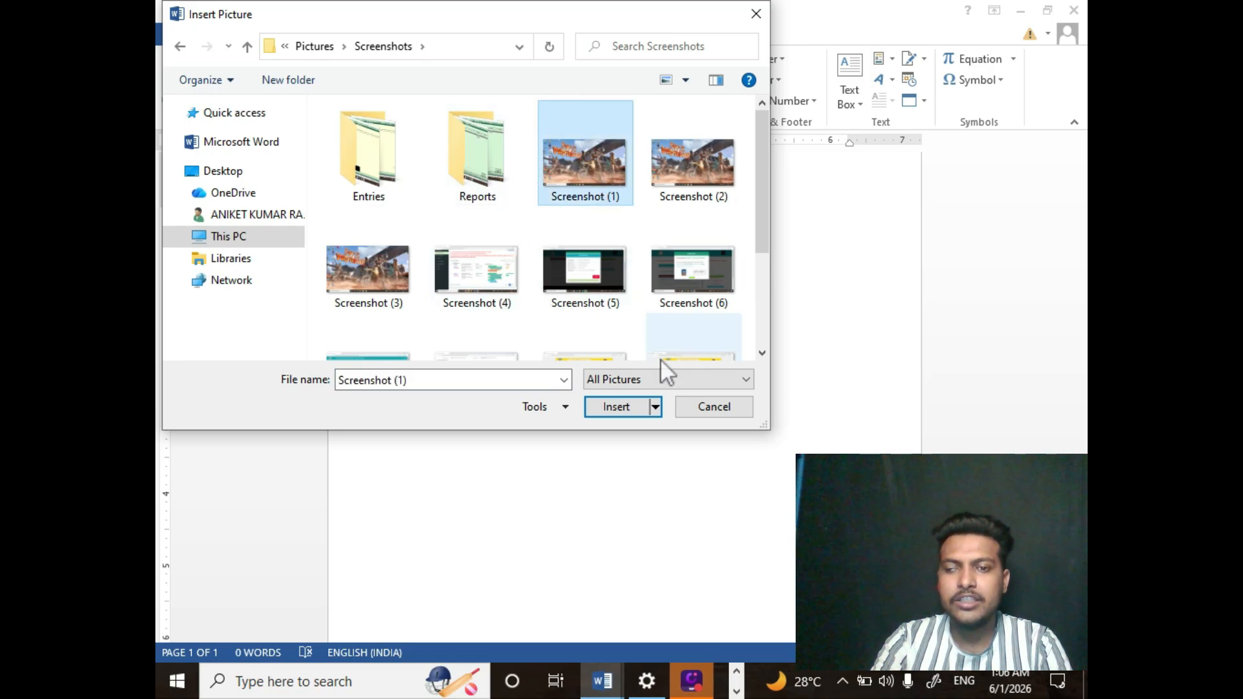
{"action": "left_click", "coordinate": [621, 410]}
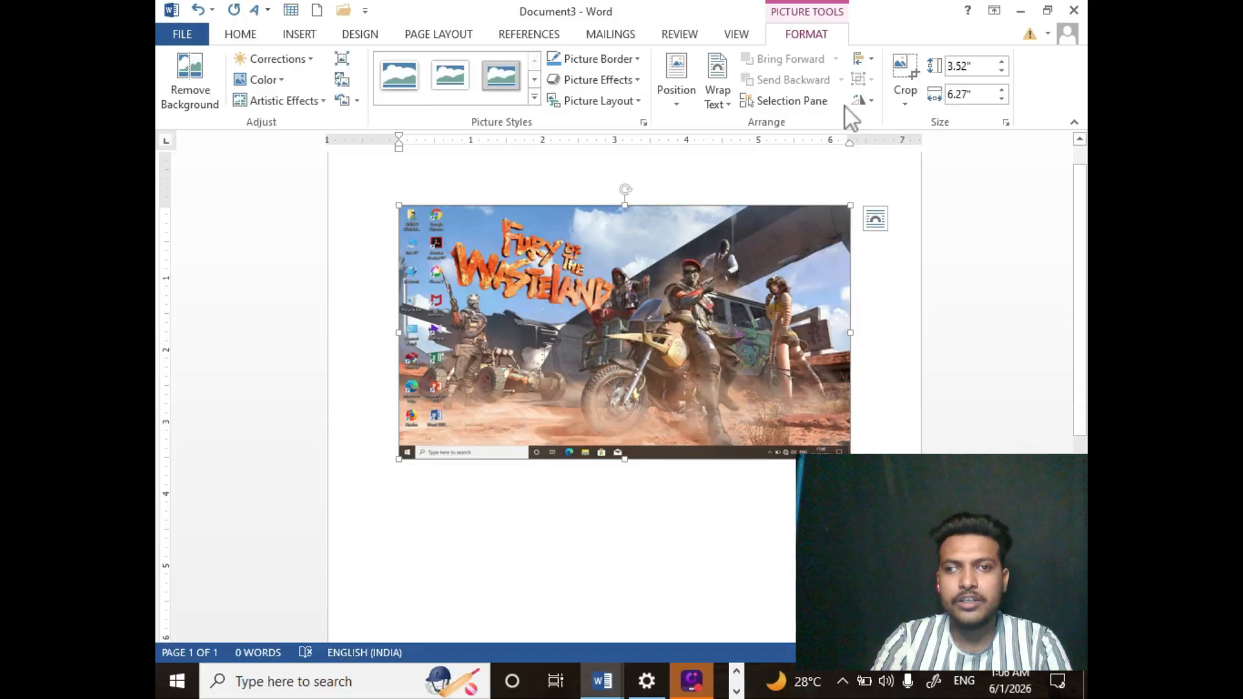
- Crop the picture's right side to a width of about 5.41"
{"action": "left_click", "coordinate": [914, 64]}
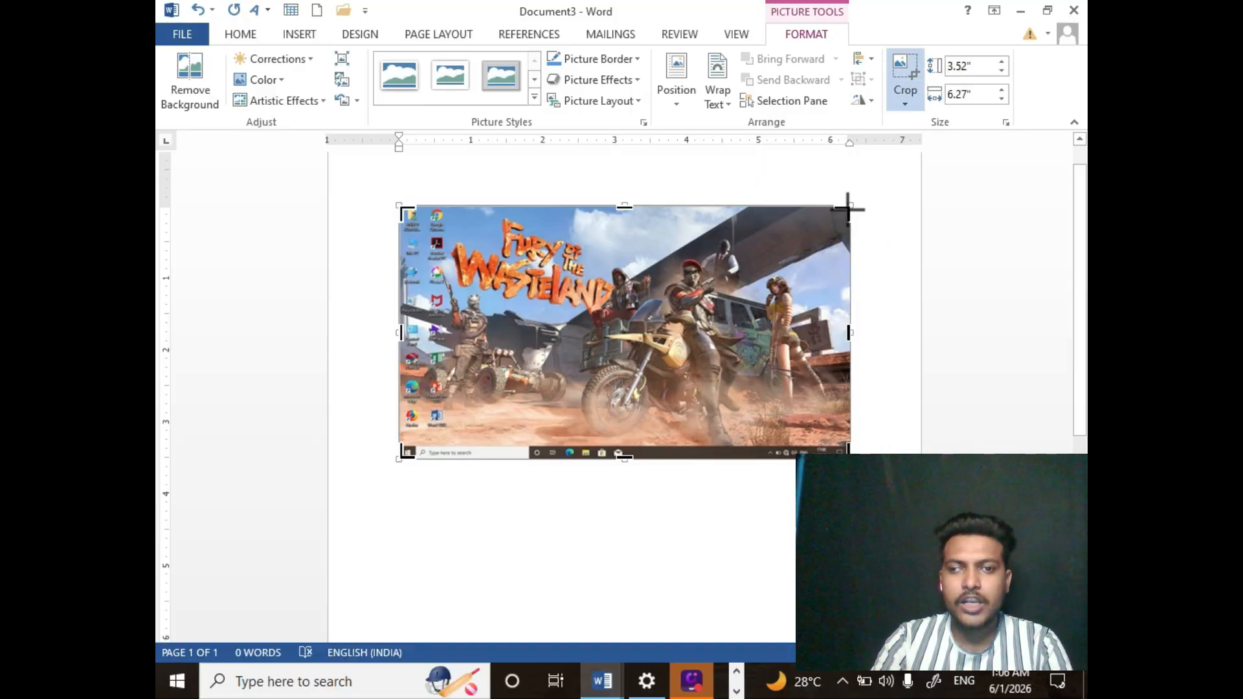
{"action": "left_click_drag", "start_coordinate": [847, 207], "coordinate": [785, 211]}
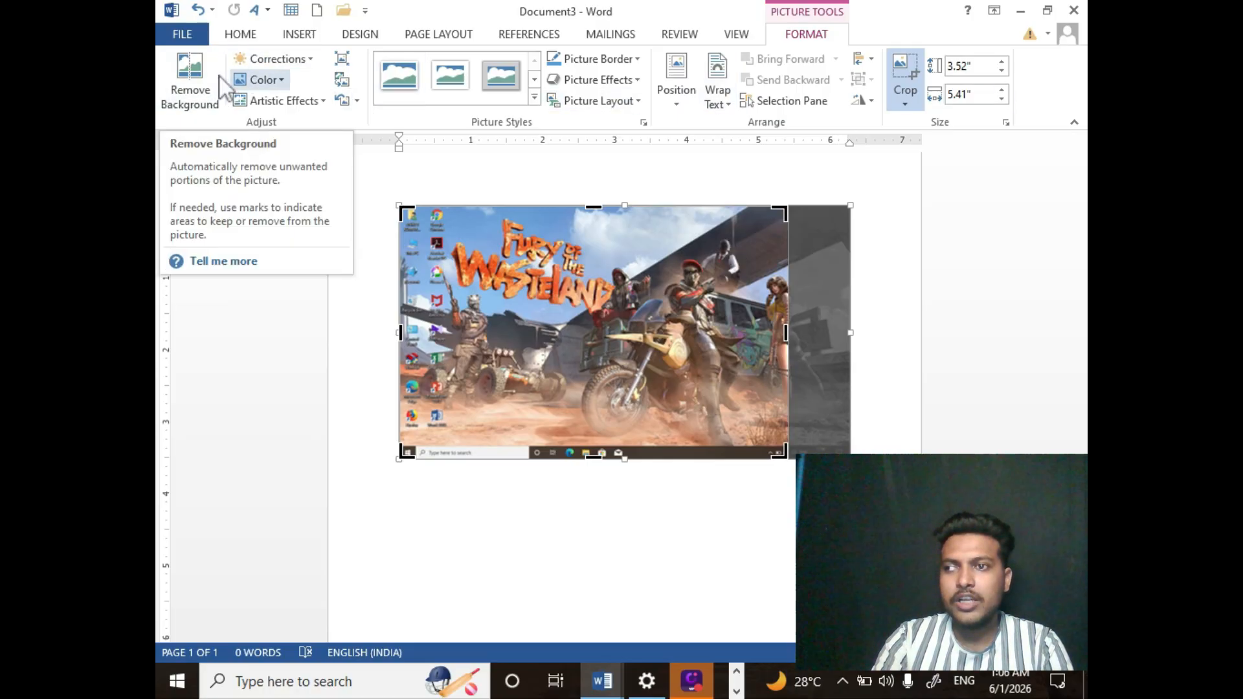
{"action": "left_click", "coordinate": [262, 60]}
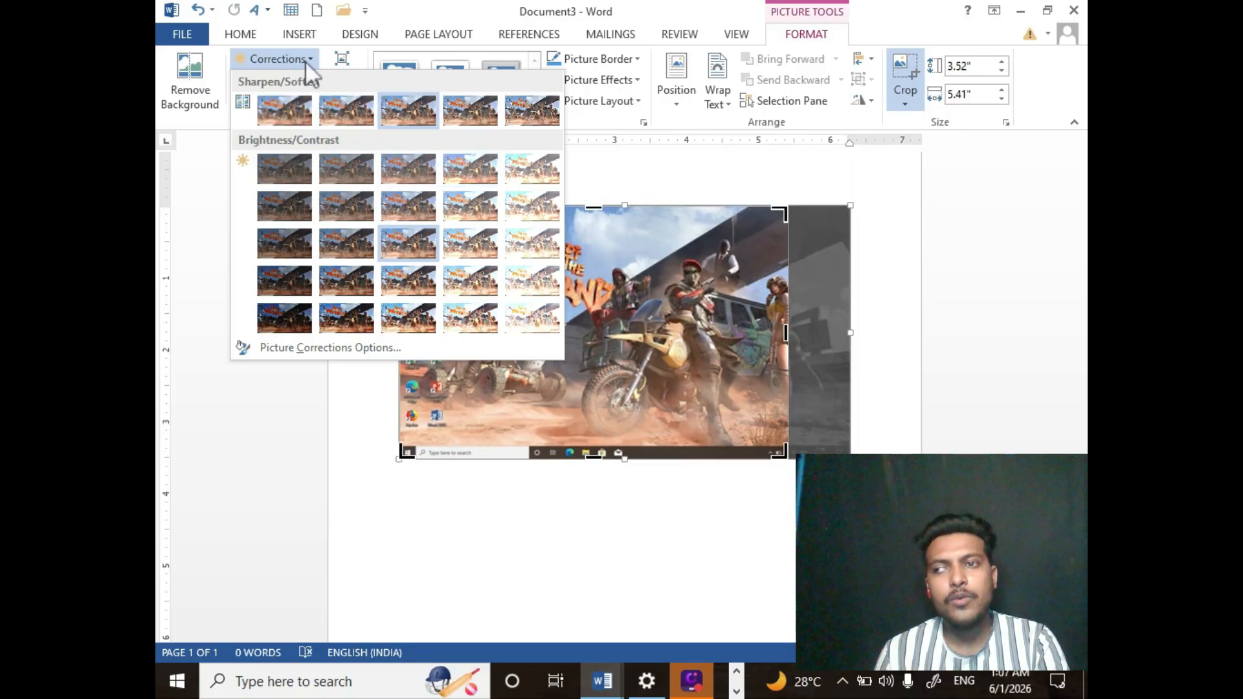
{"action": "left_click", "coordinate": [306, 62]}
{"action": "left_click", "coordinate": [309, 65]}
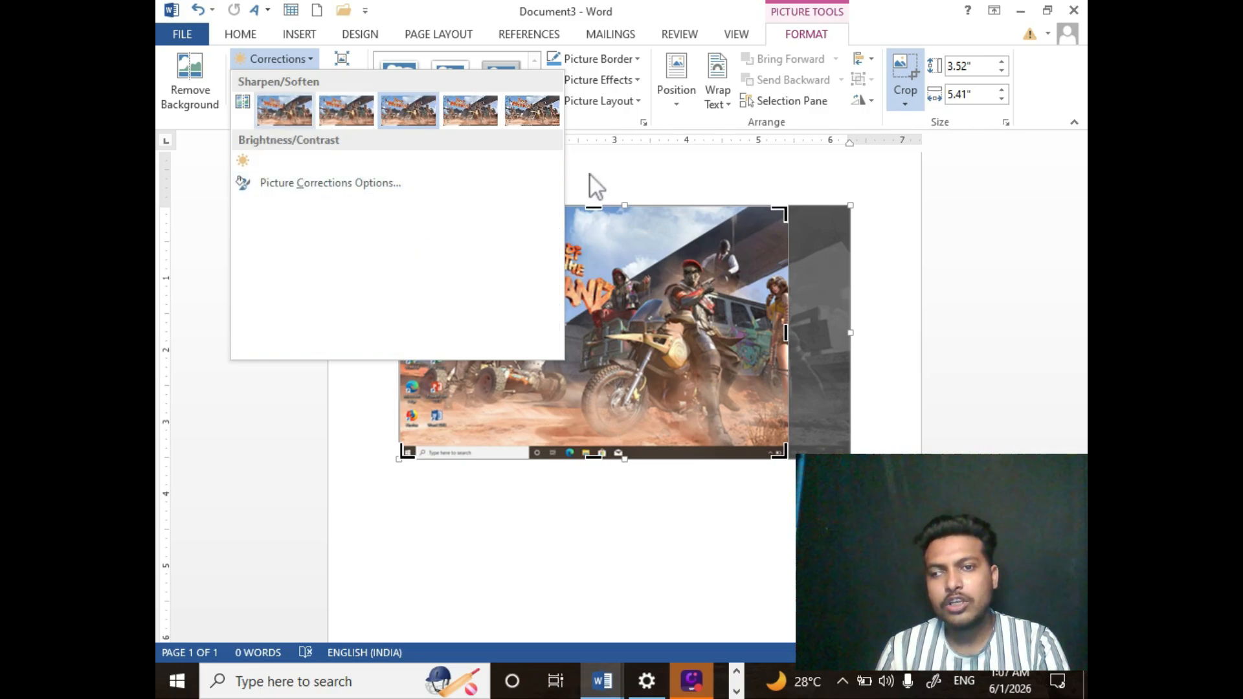
{"action": "left_click", "coordinate": [647, 322]}
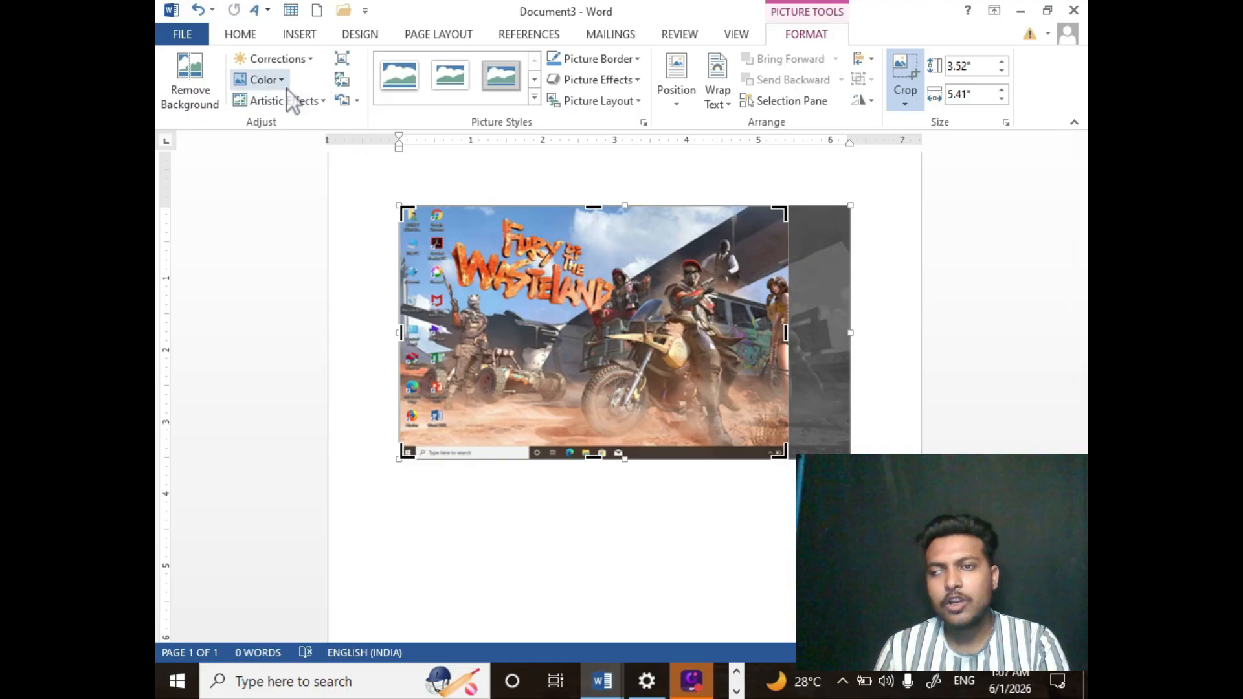
{"action": "left_click", "coordinate": [272, 78]}
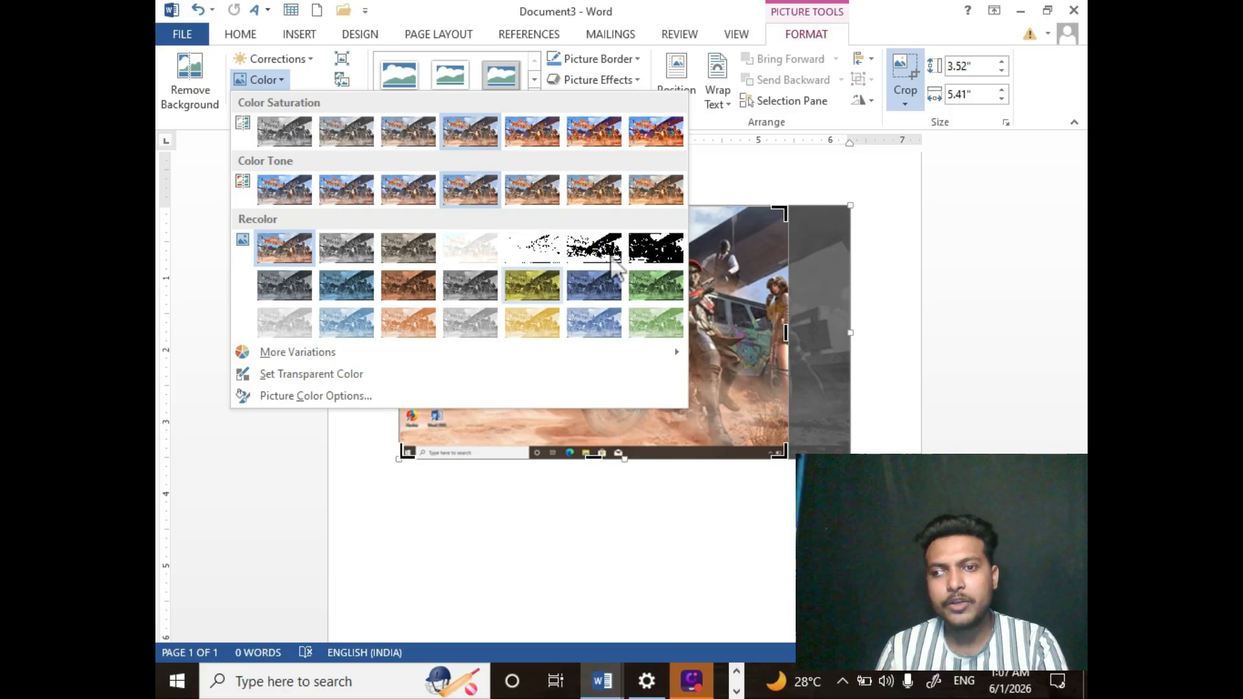
{"action": "left_click", "coordinate": [271, 81]}
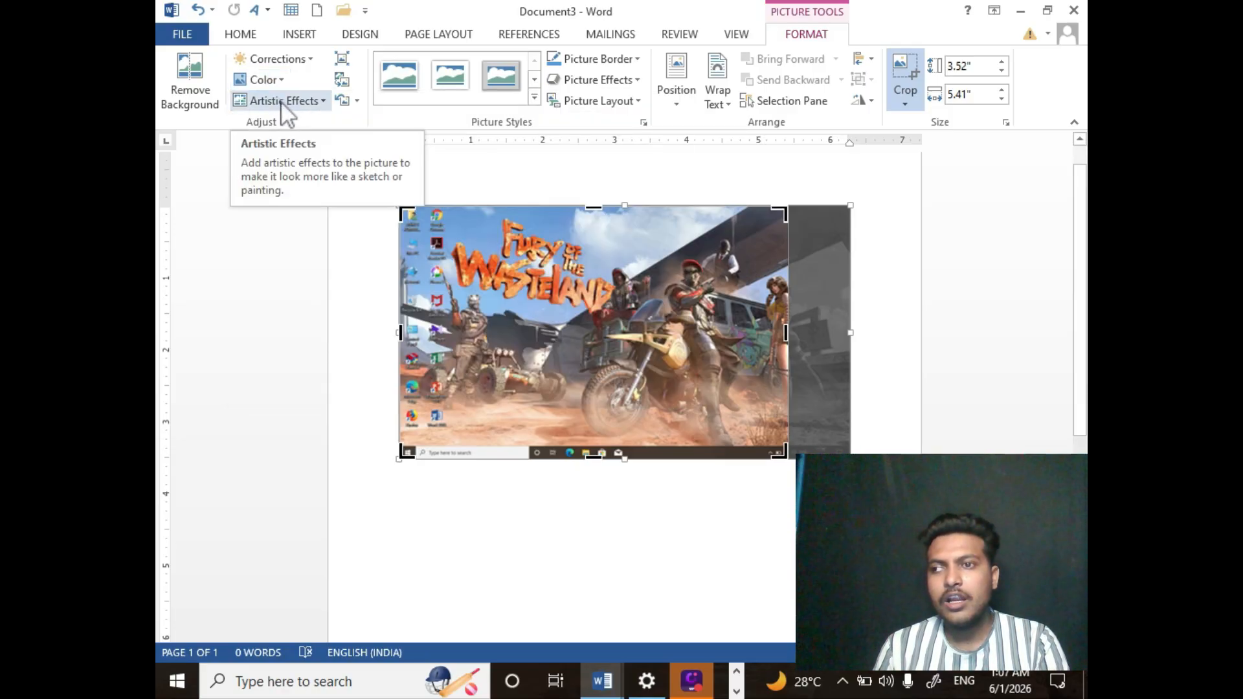
- Apply the Cutout artistic effect to the picture and undo it
{"action": "left_click", "coordinate": [286, 103]}
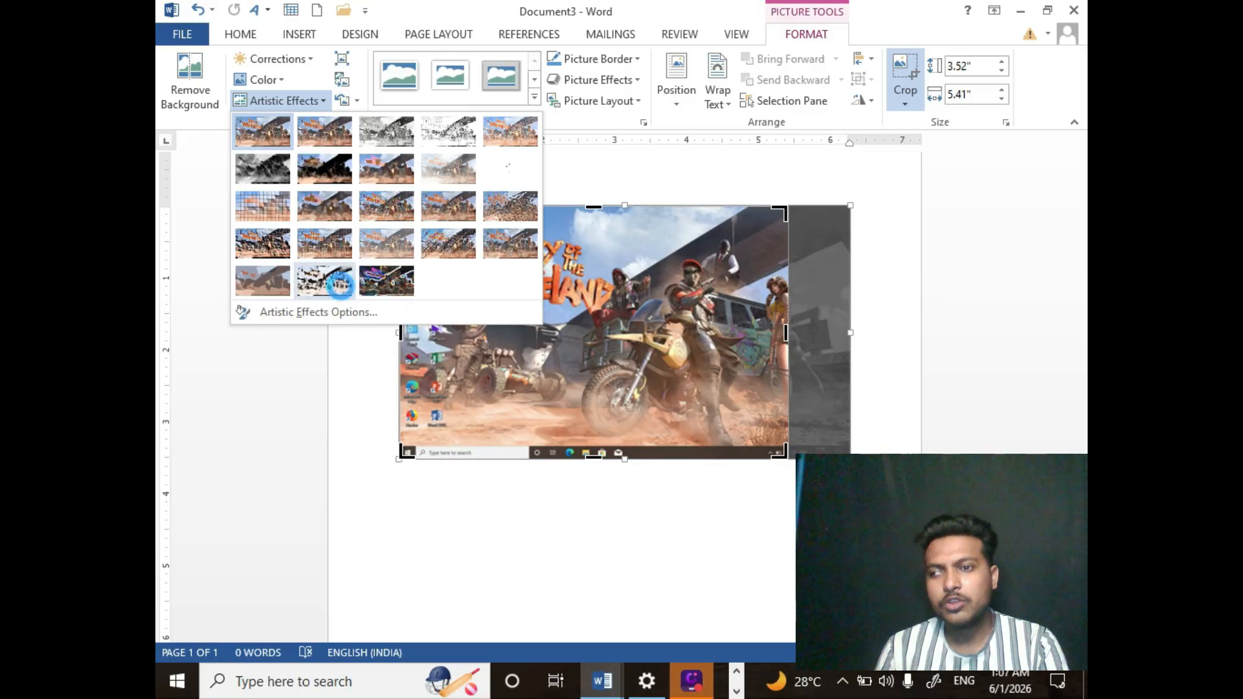
{"action": "left_click", "coordinate": [279, 276]}
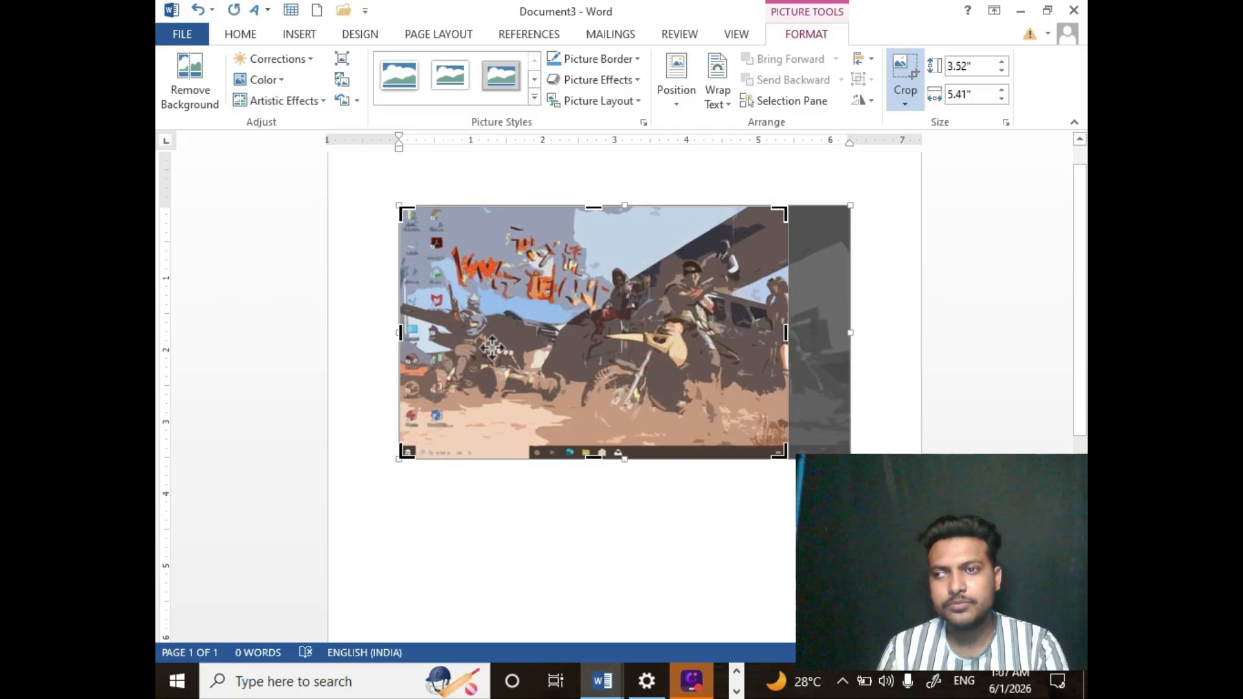
{"action": "left_click", "coordinate": [197, 12]}
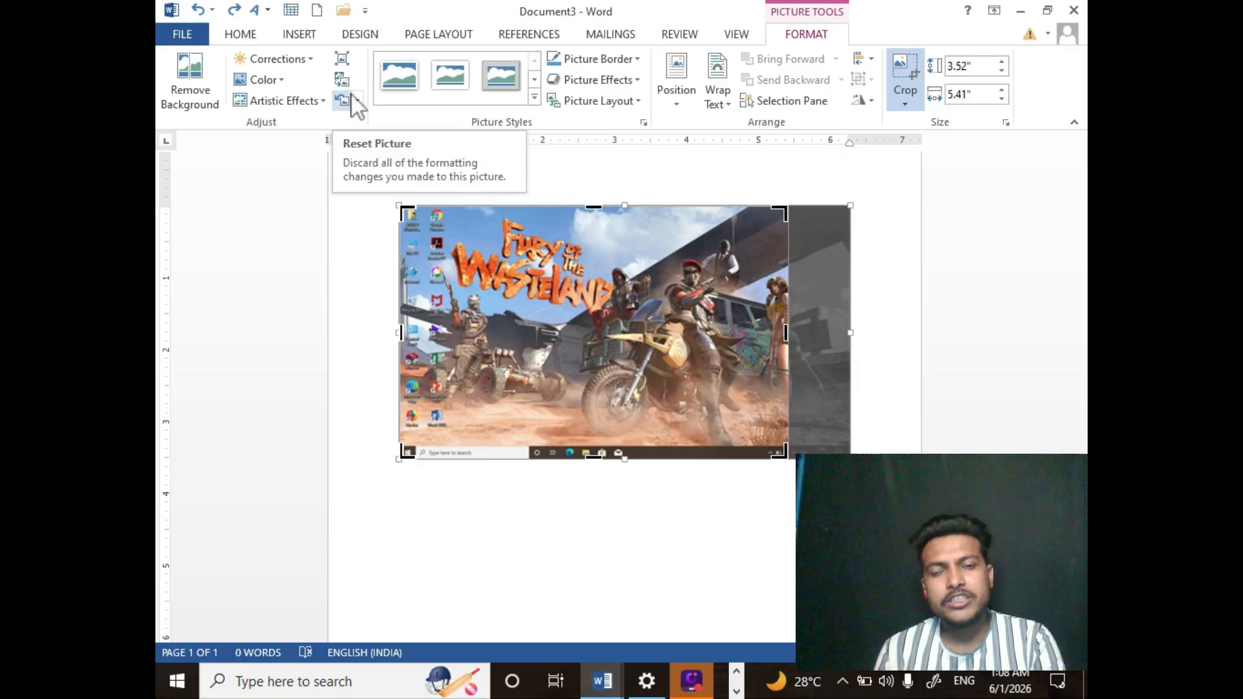
- Apply a darker brightness/contrast correction and a colour option to the picture, then reset the picture's formatting
{"action": "left_click", "coordinate": [277, 60]}
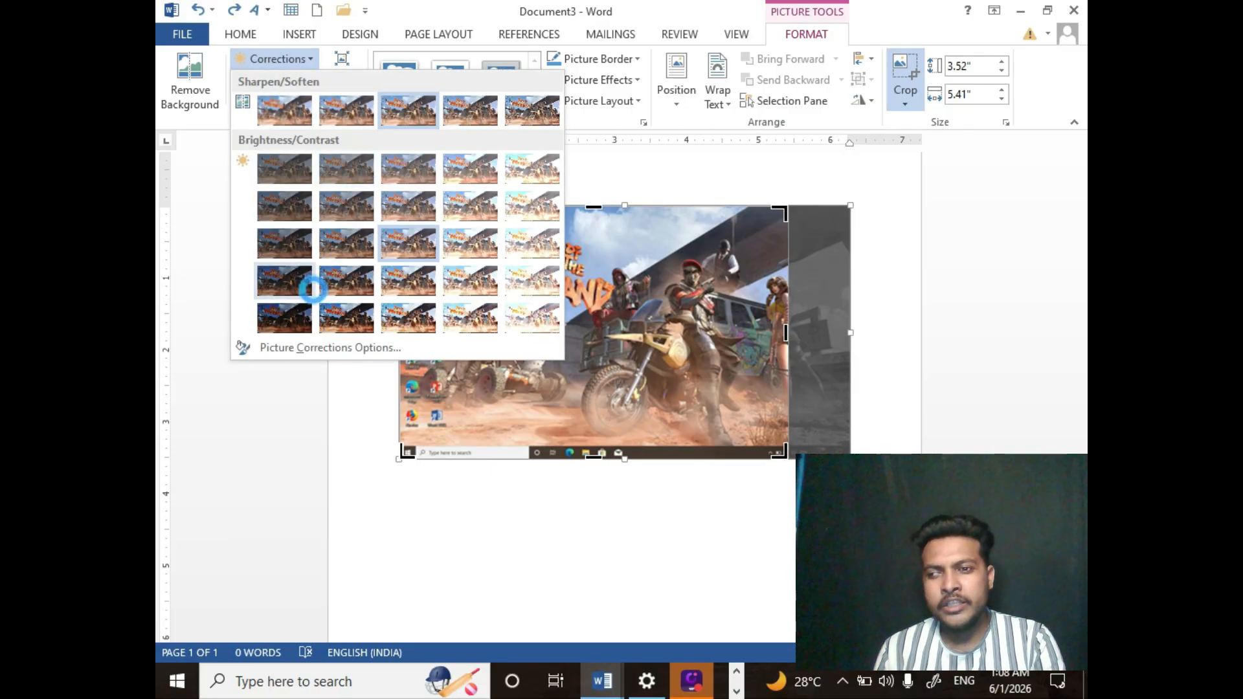
{"action": "left_click", "coordinate": [311, 281]}
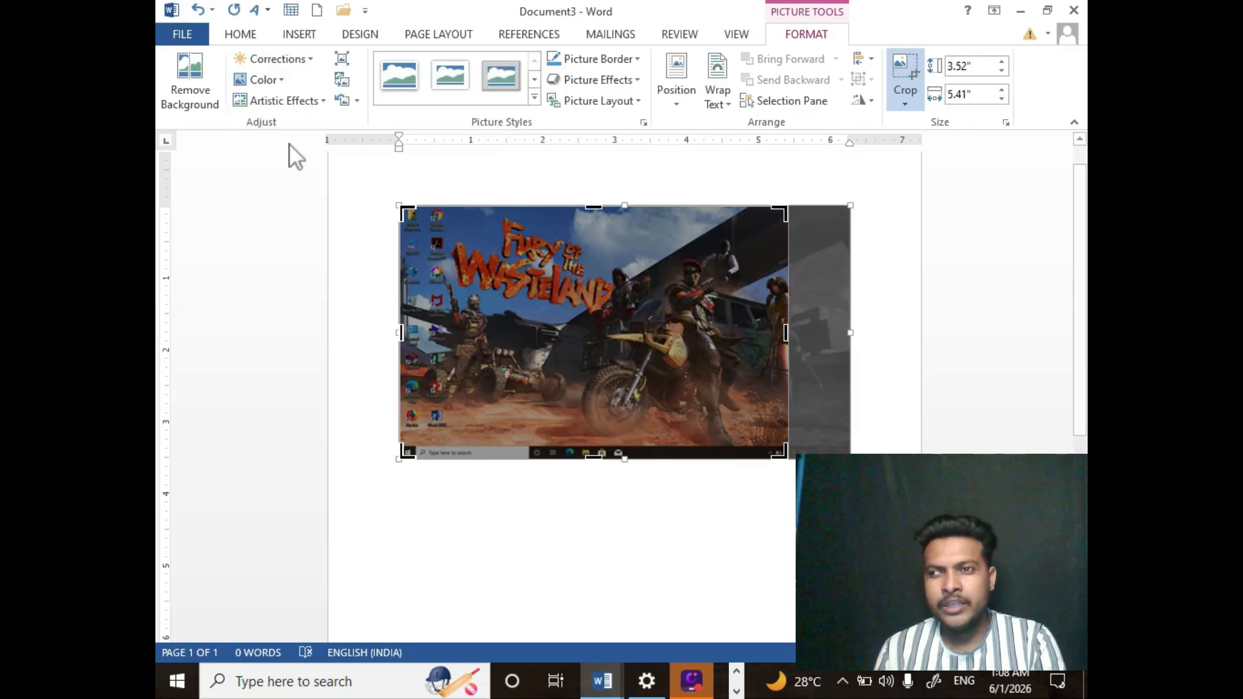
{"action": "left_click", "coordinate": [272, 80]}
{"action": "left_click", "coordinate": [285, 194]}
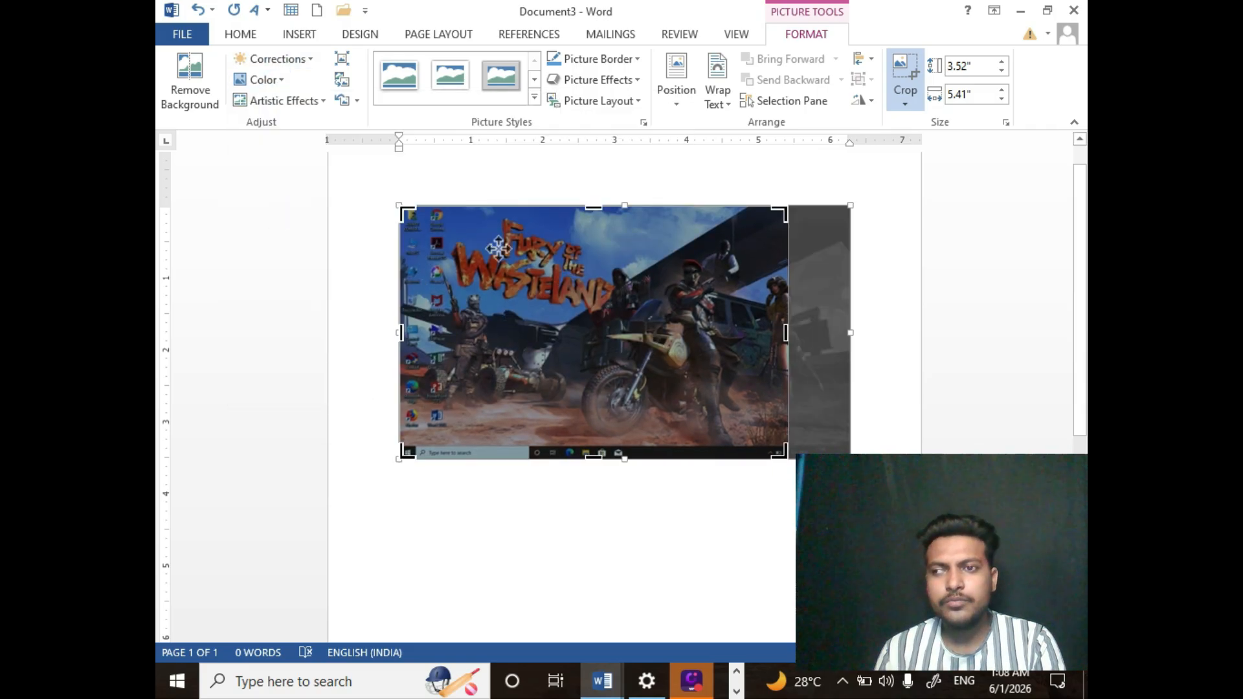
{"action": "left_click", "coordinate": [345, 101]}
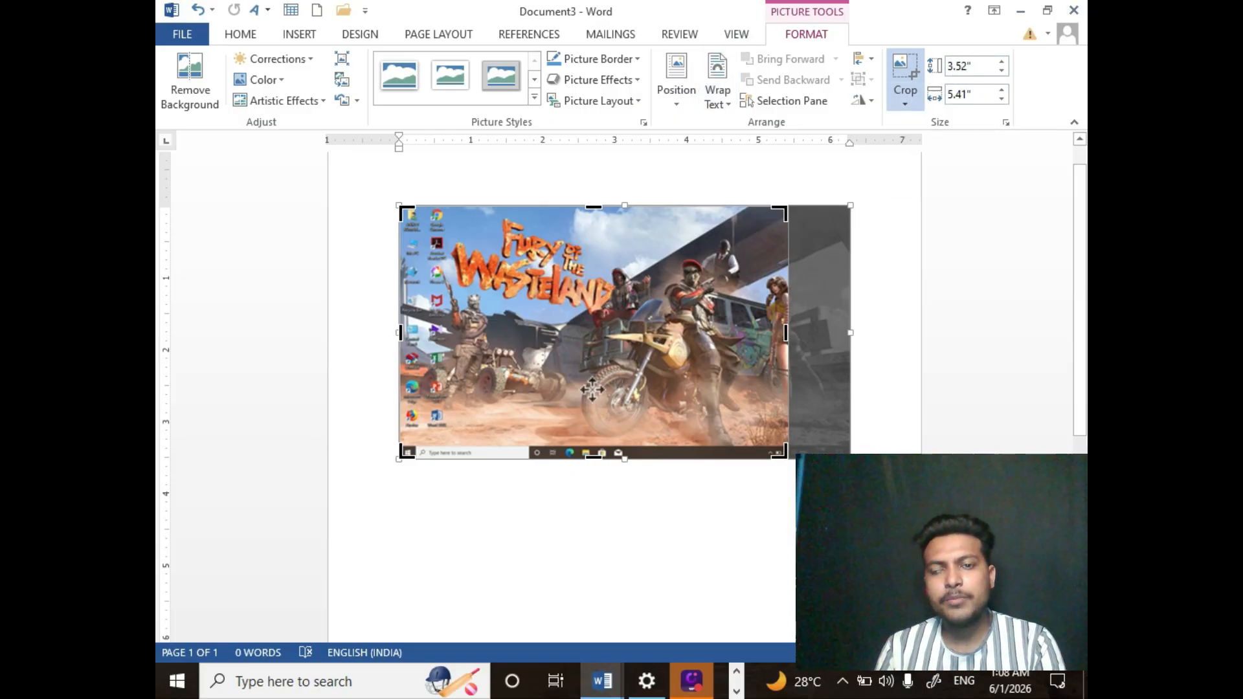
- Finish cropping and draw a rectangle about 2.77" wide and 1.24" tall below the picture
{"action": "key", "text": "Escape"}
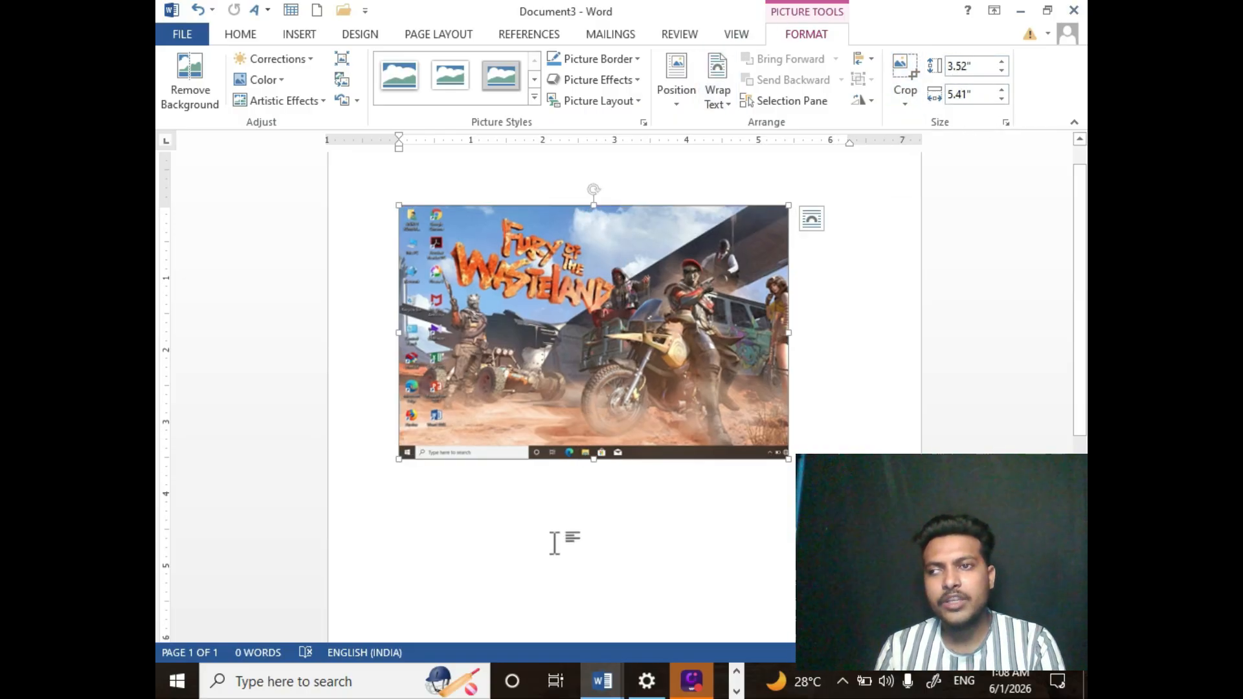
{"action": "left_click", "coordinate": [295, 36]}
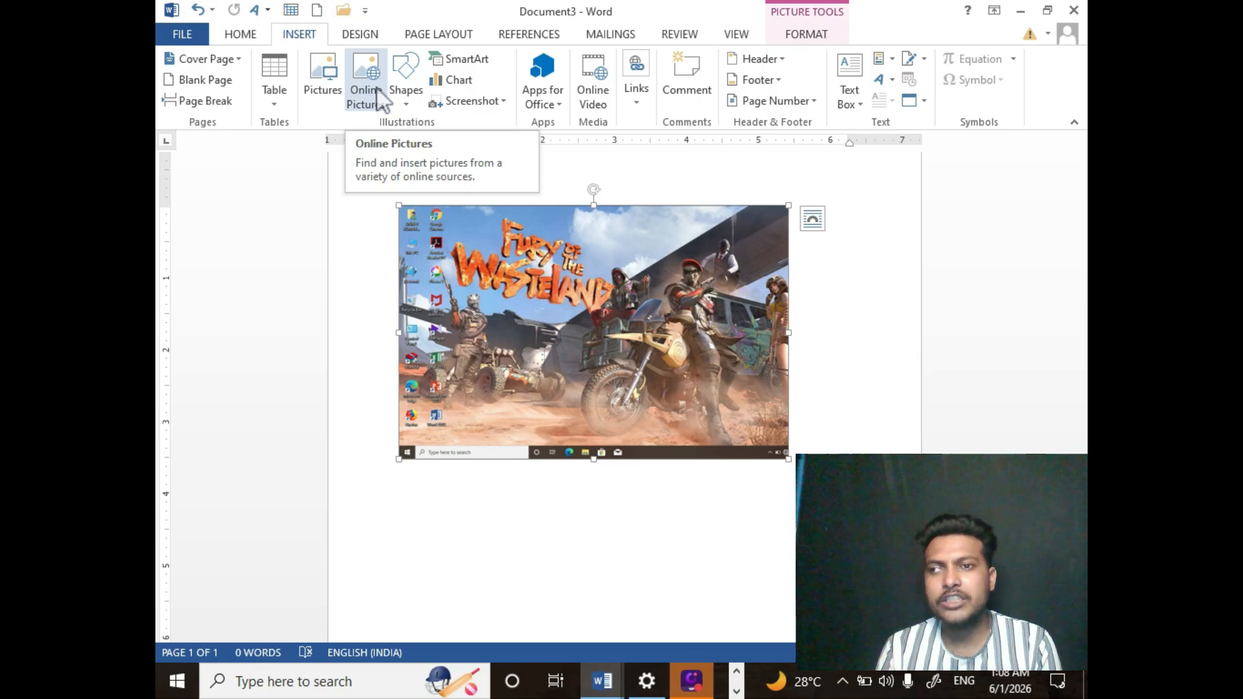
{"action": "left_click", "coordinate": [417, 106]}
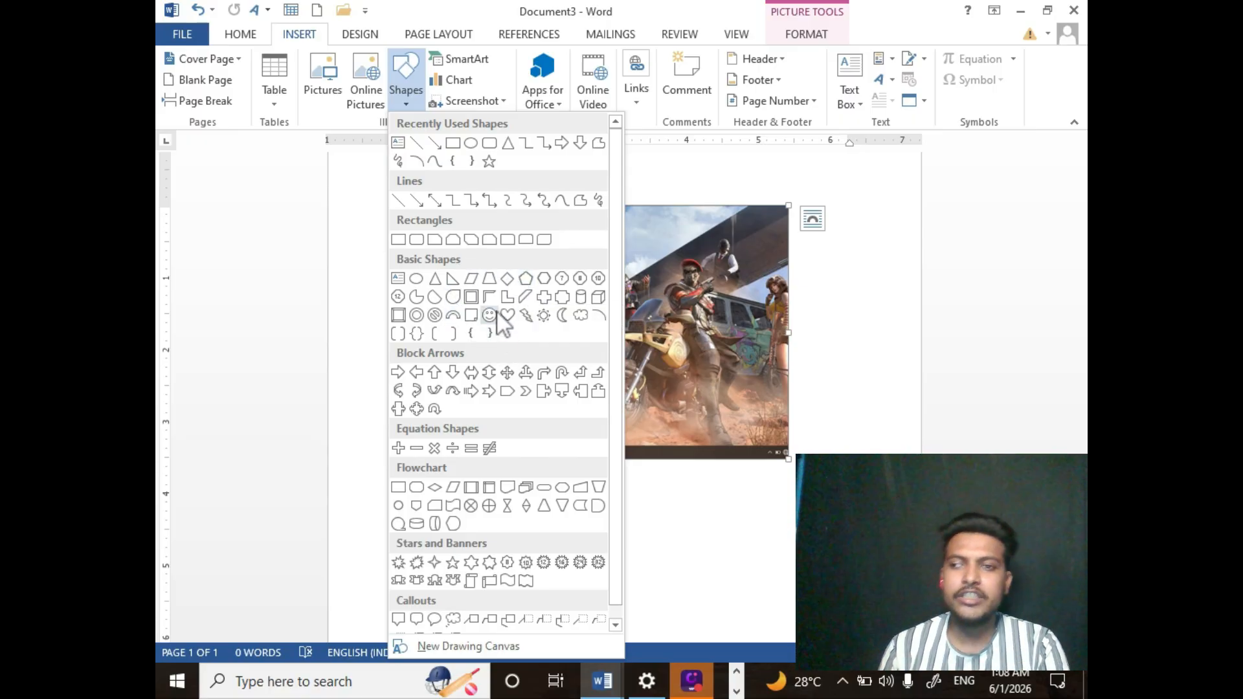
{"action": "left_click", "coordinate": [453, 143]}
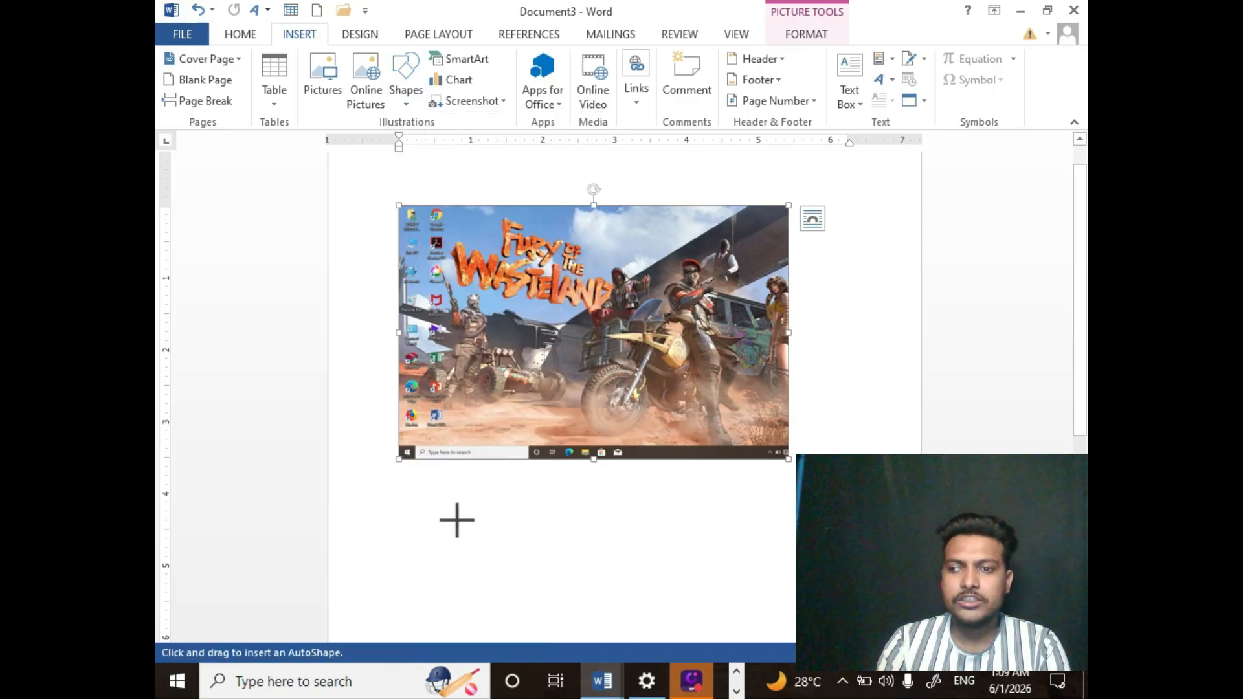
{"action": "left_click_drag", "start_coordinate": [449, 495], "coordinate": [649, 584]}
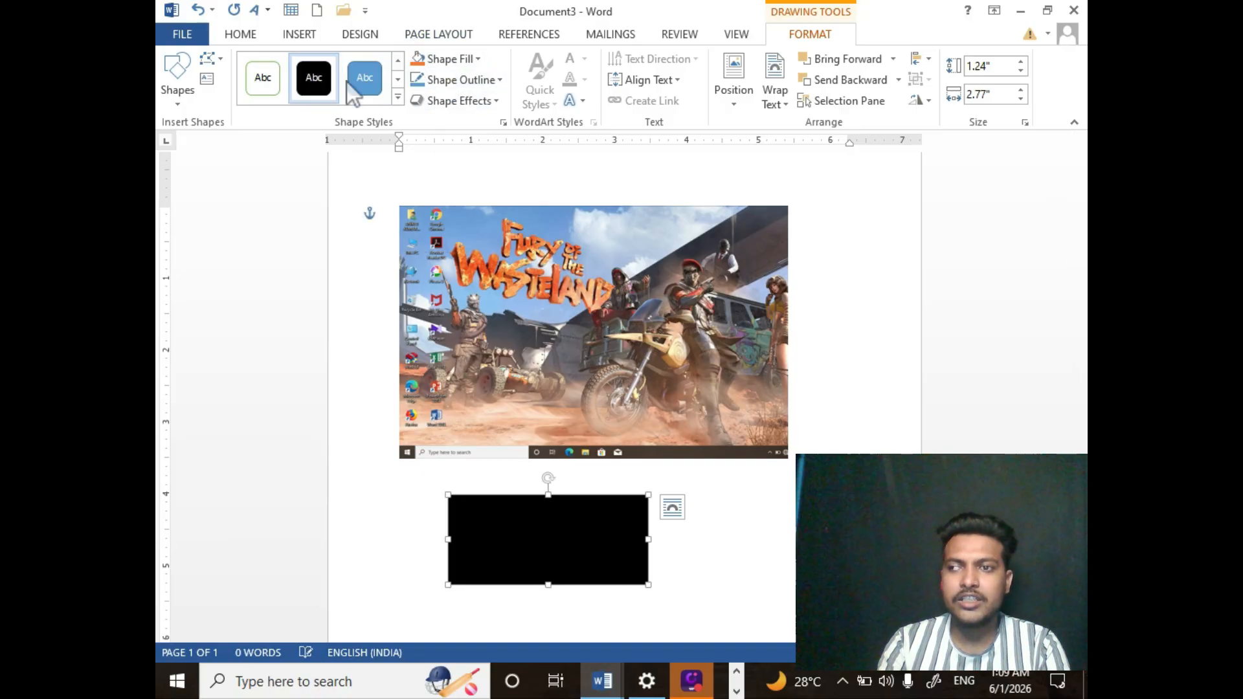
- Give the rectangle a blue shape style and a dark theme-colour outline
{"action": "left_click", "coordinate": [458, 86]}
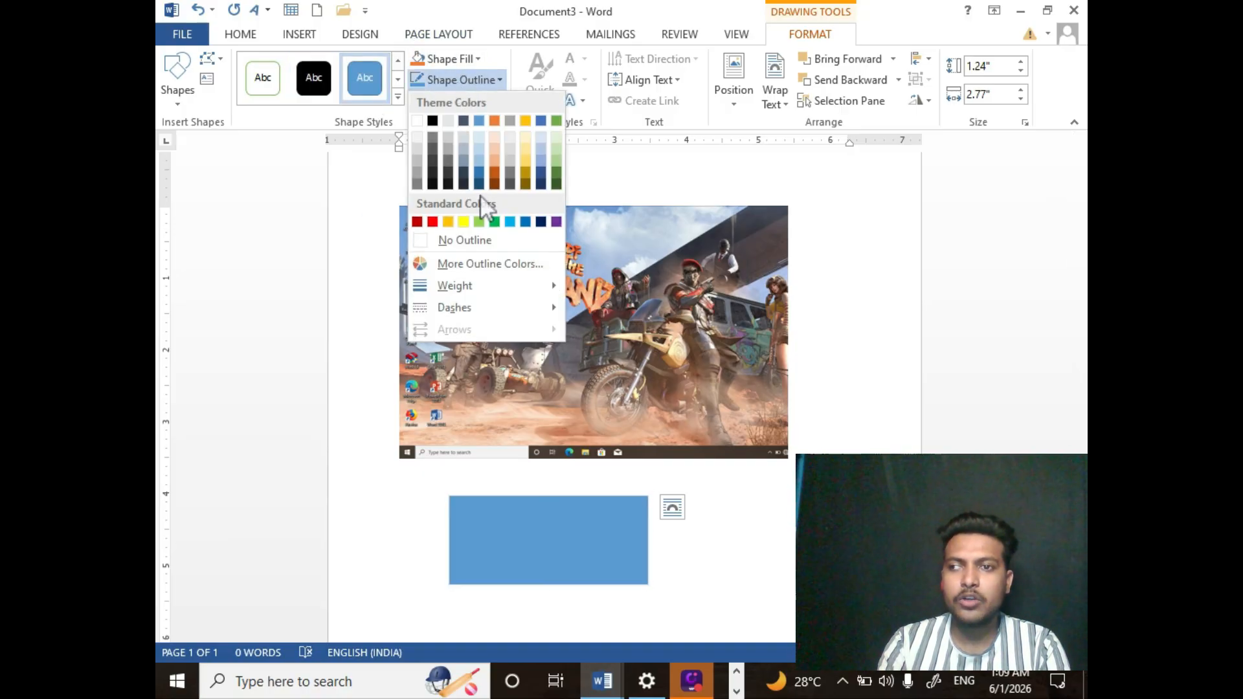
{"action": "left_click", "coordinate": [432, 183]}
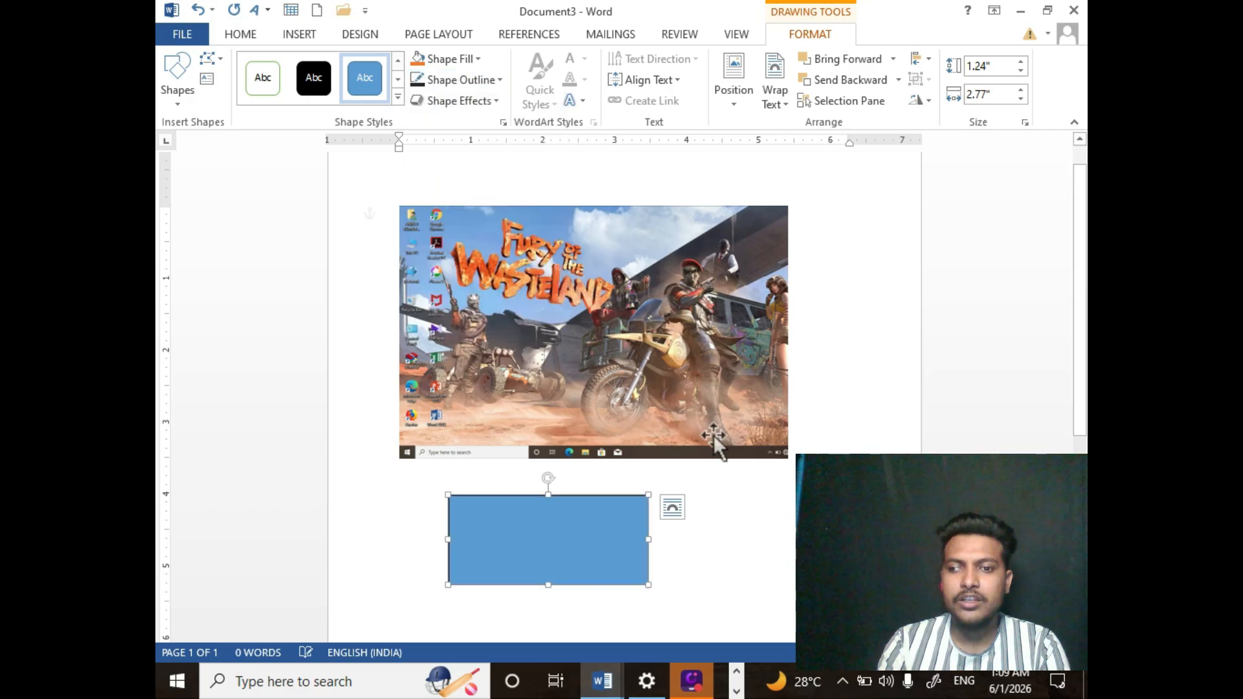
{"action": "left_click", "coordinate": [768, 521]}
{"action": "left_click", "coordinate": [619, 508]}
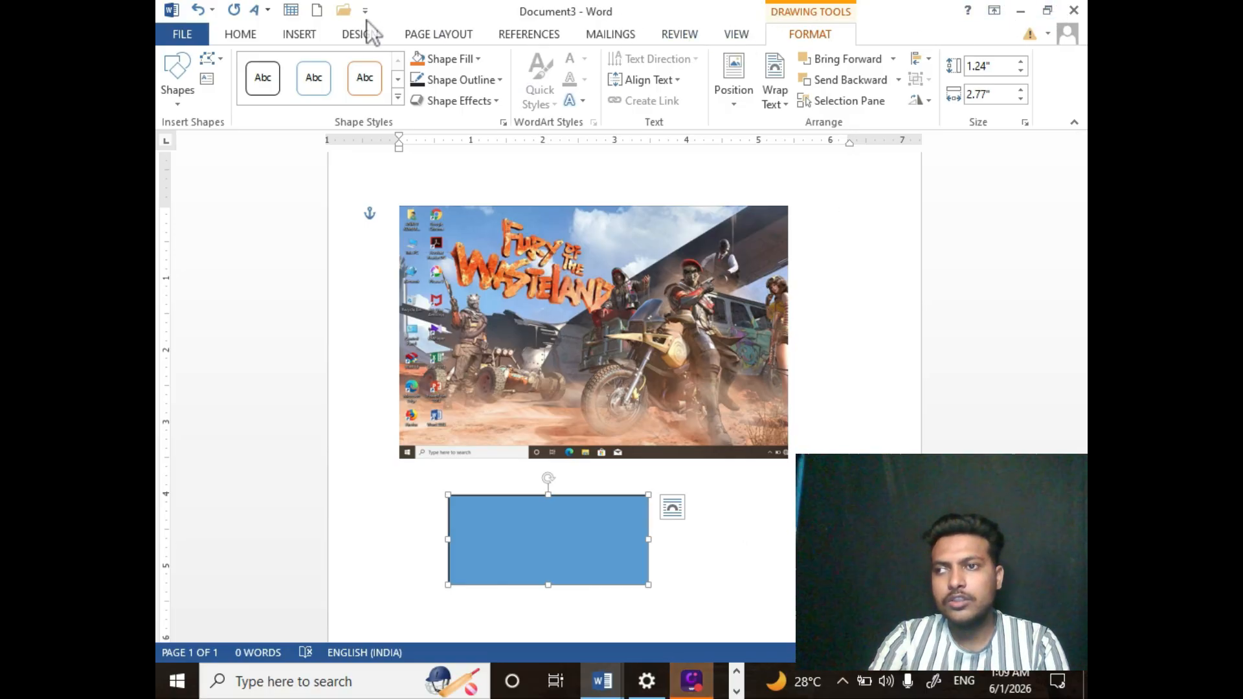
- Browse the SmartArt graphic categories List, Process, Cycle, Hierarchy, Relationship and Pyramid without inserting one
{"action": "left_click", "coordinate": [299, 38]}
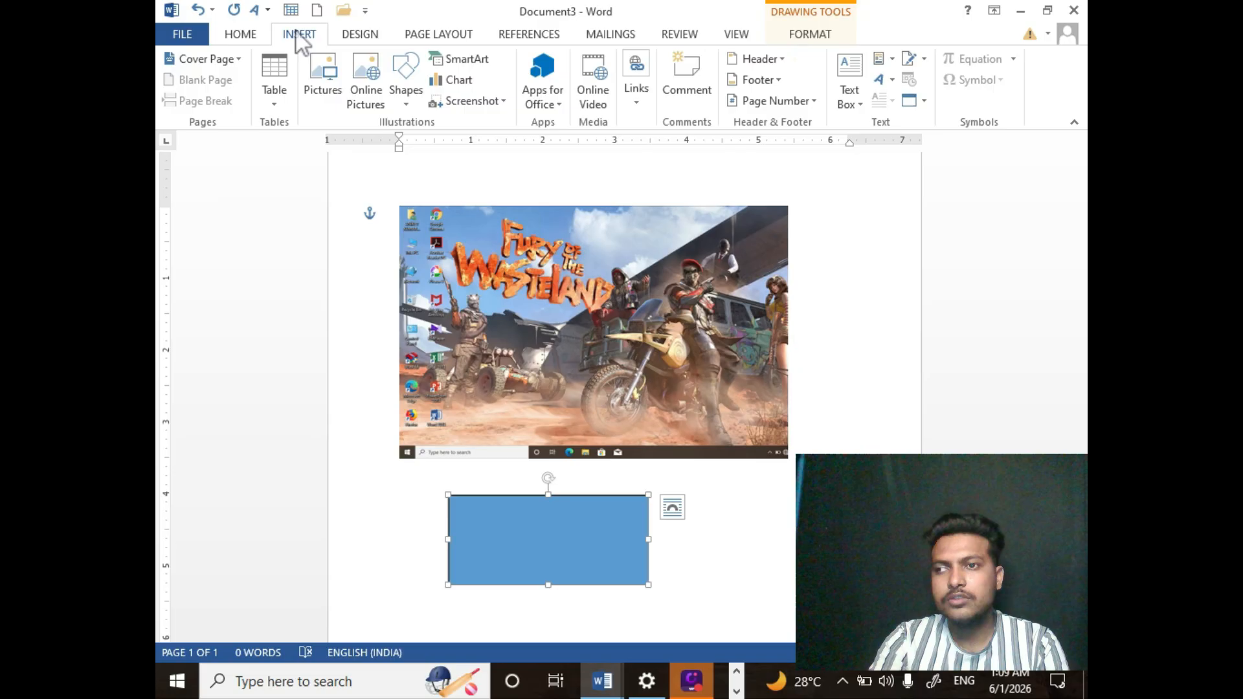
{"action": "left_click", "coordinate": [461, 65]}
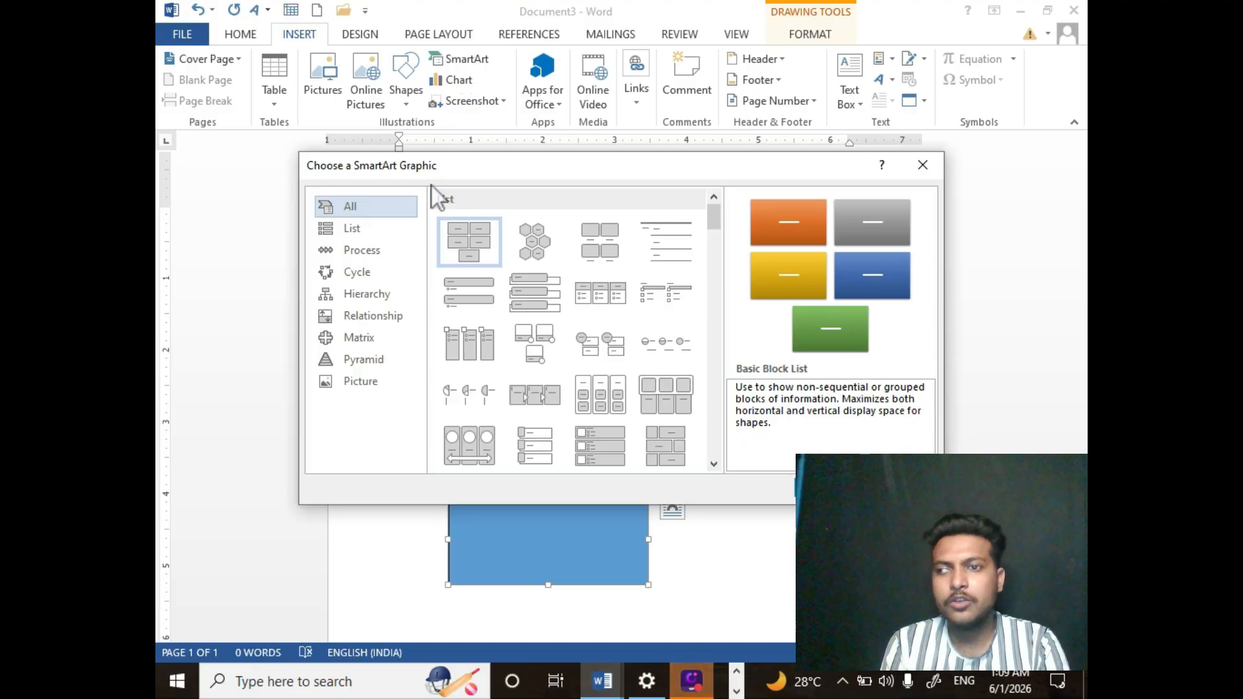
{"action": "left_click", "coordinate": [351, 227]}
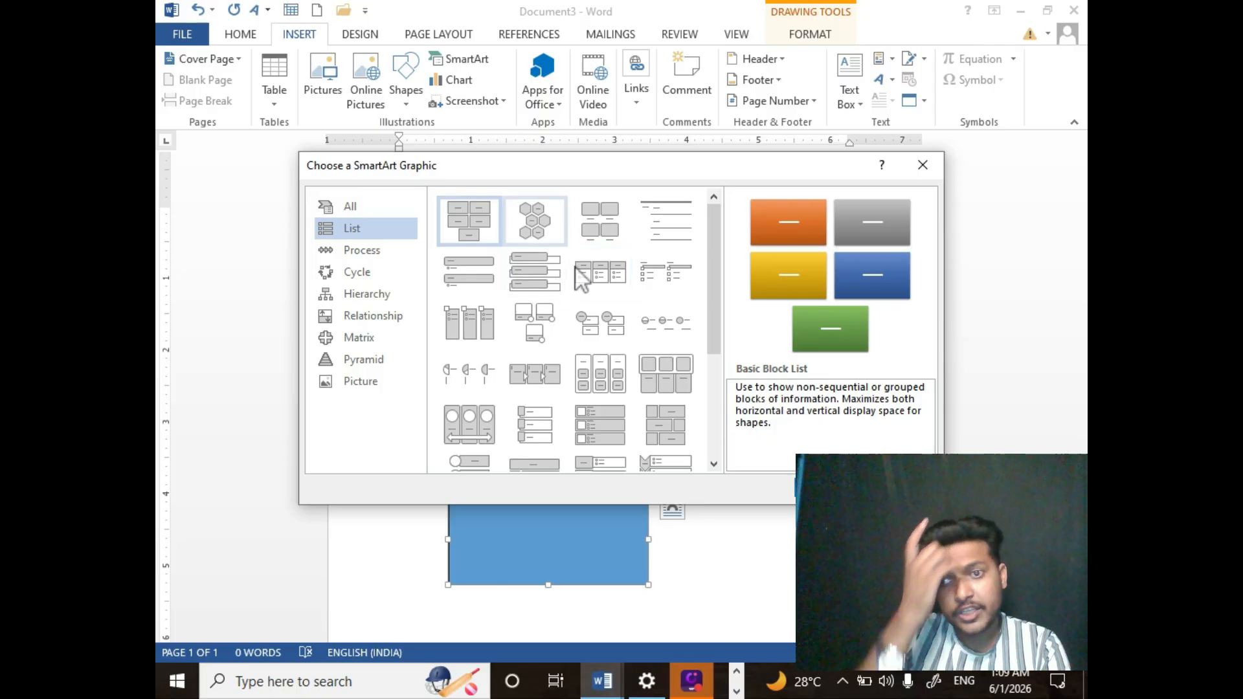
{"action": "left_click", "coordinate": [380, 250]}
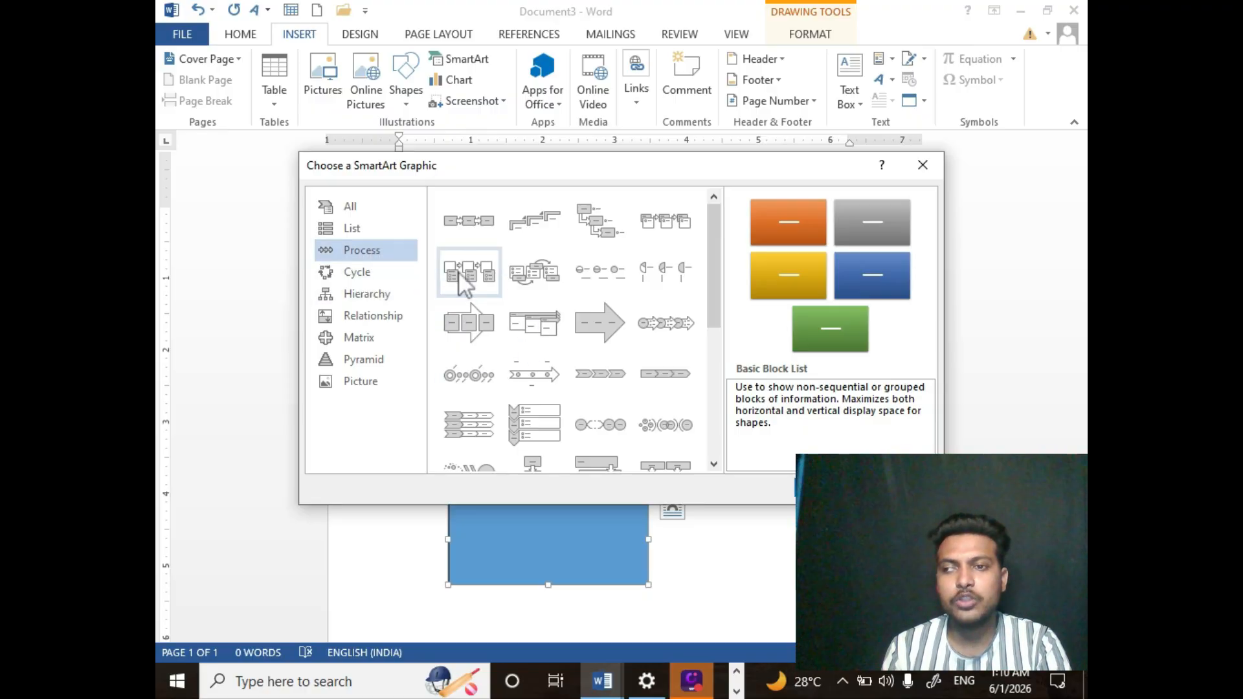
{"action": "left_click", "coordinate": [364, 274]}
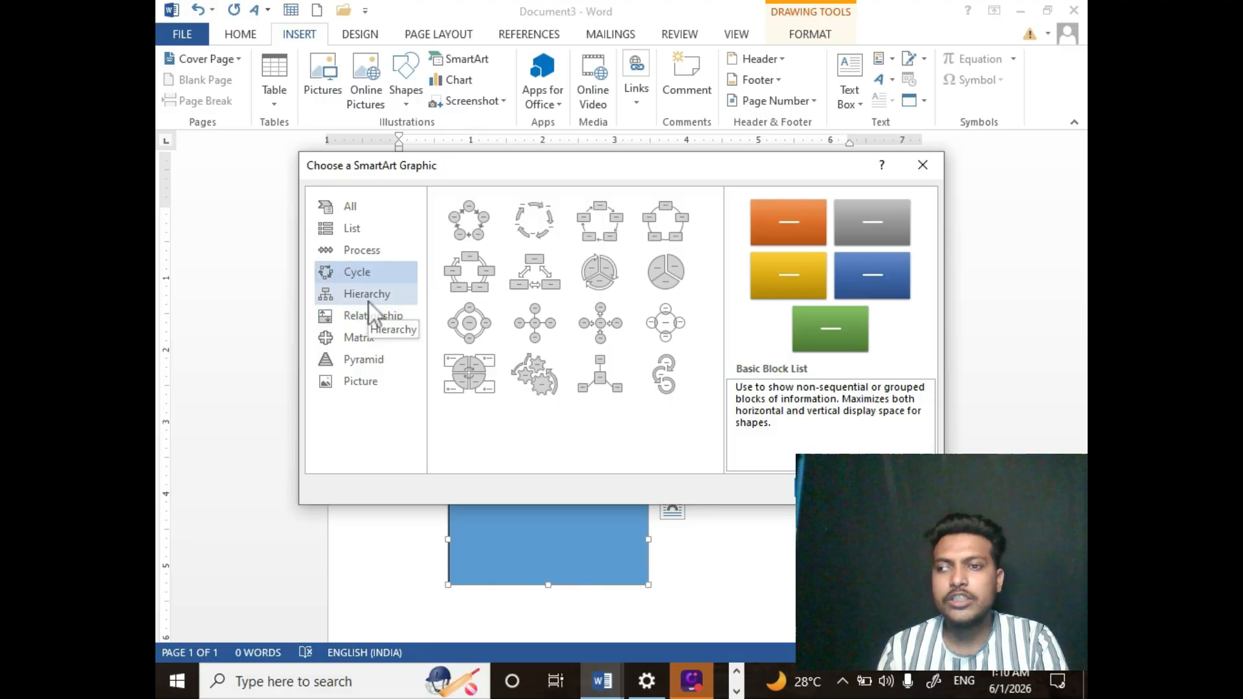
{"action": "left_click", "coordinate": [369, 298]}
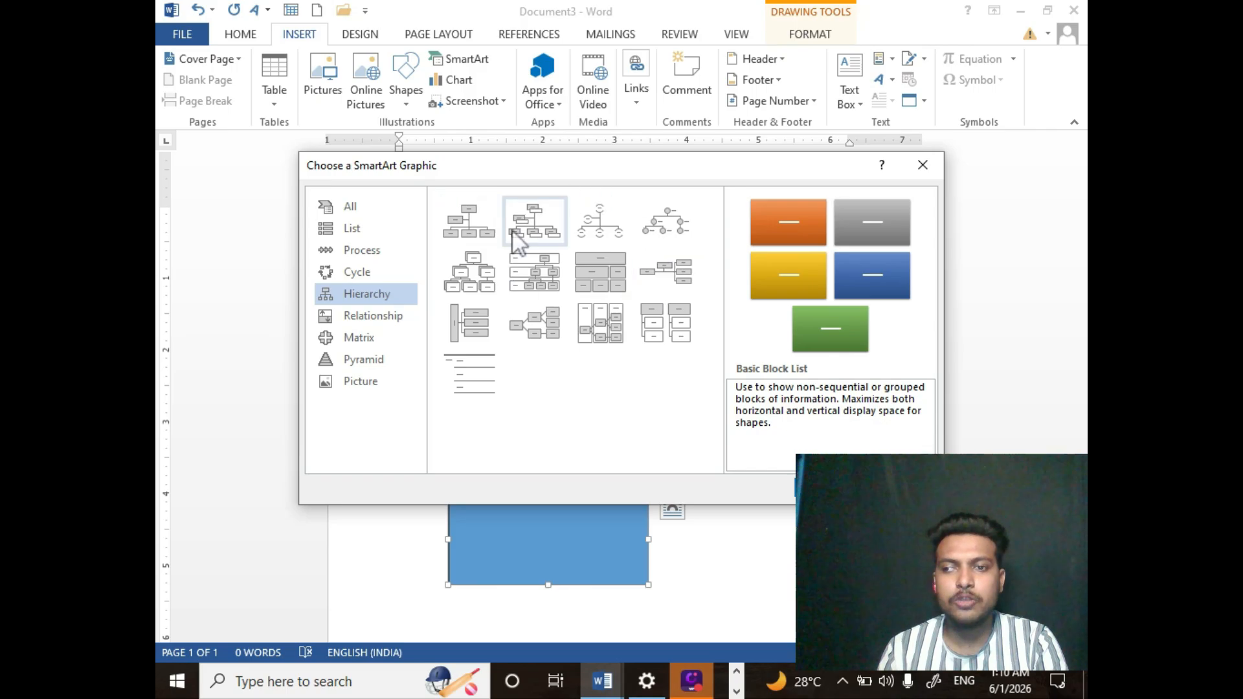
{"action": "left_click", "coordinate": [391, 314]}
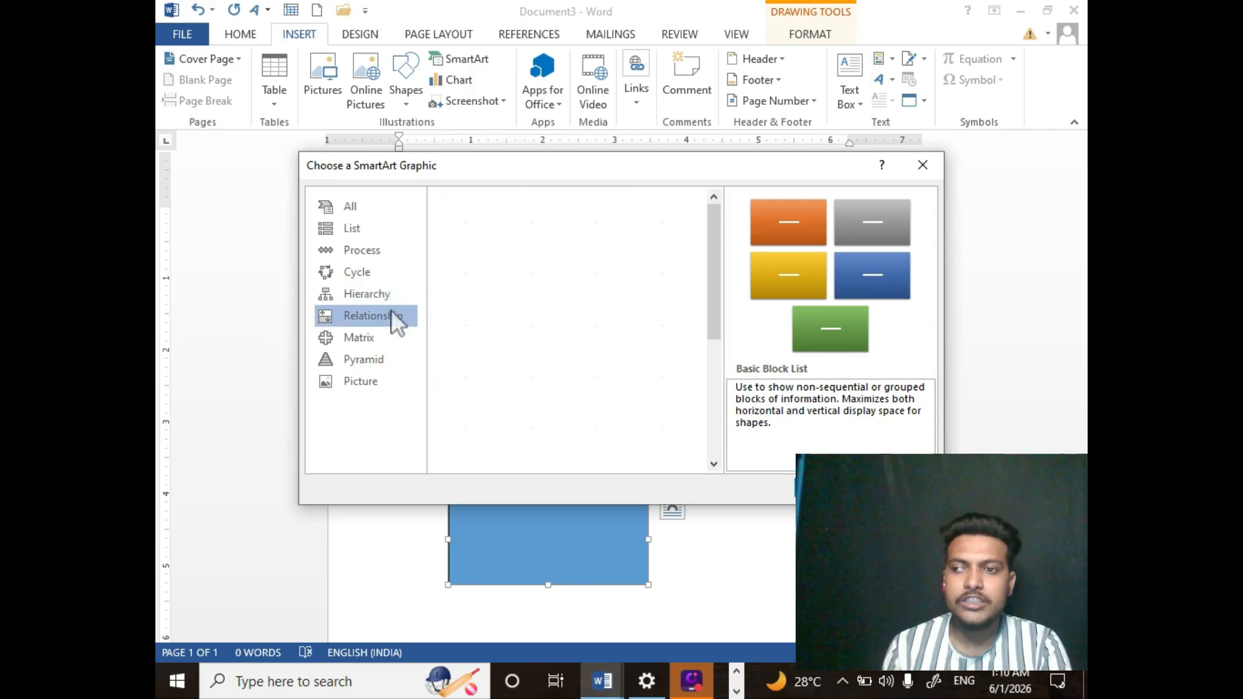
{"action": "left_click", "coordinate": [363, 360]}
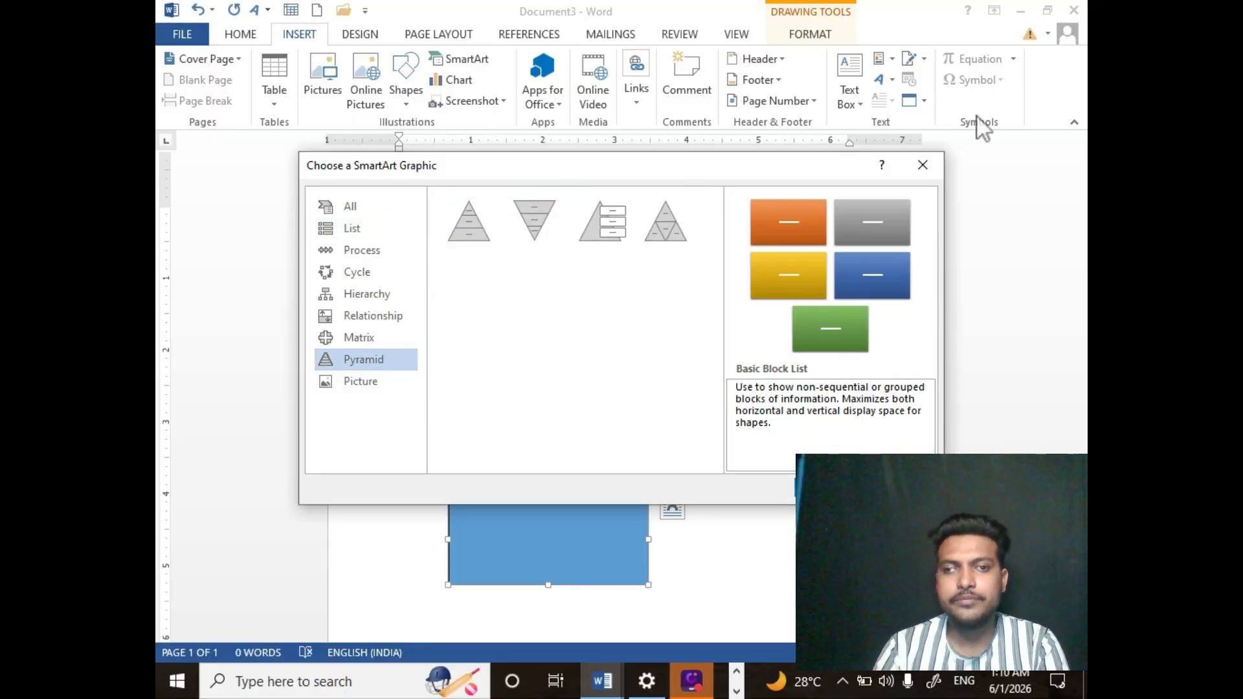
{"action": "left_click", "coordinate": [922, 164]}
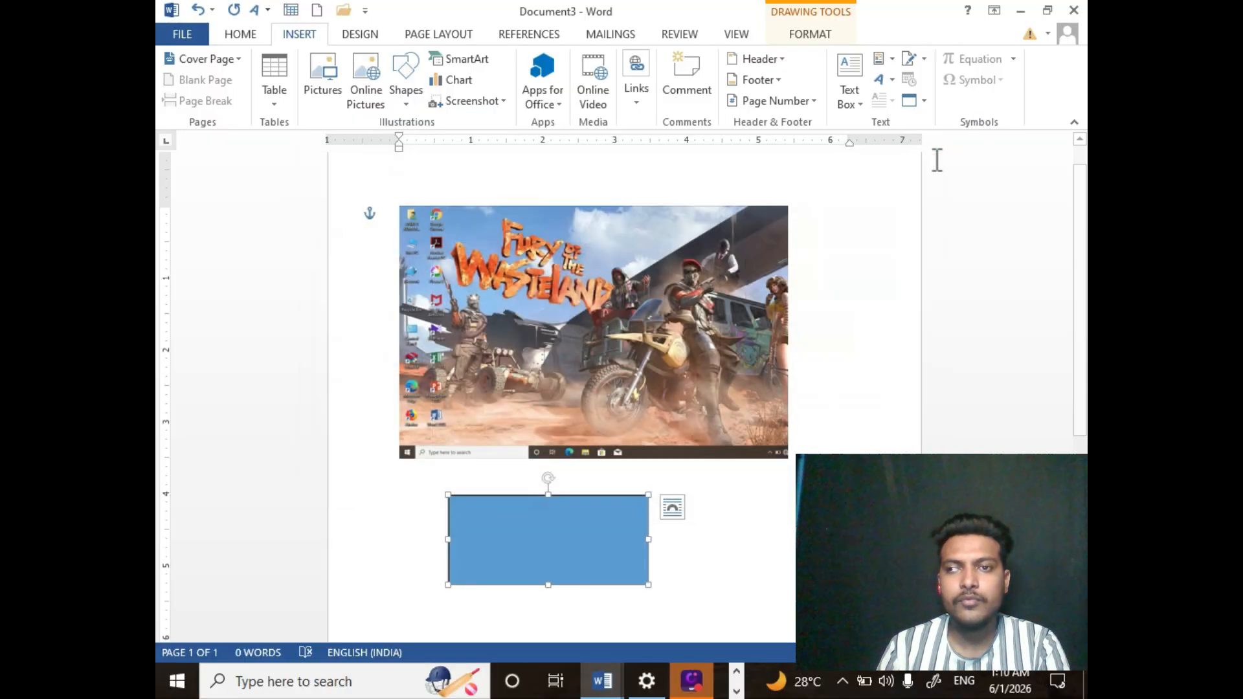
- Browse the chart types Column, Line, Pie, Bar, Area and X Y (Scatter) without inserting a chart
{"action": "left_click", "coordinate": [458, 80]}
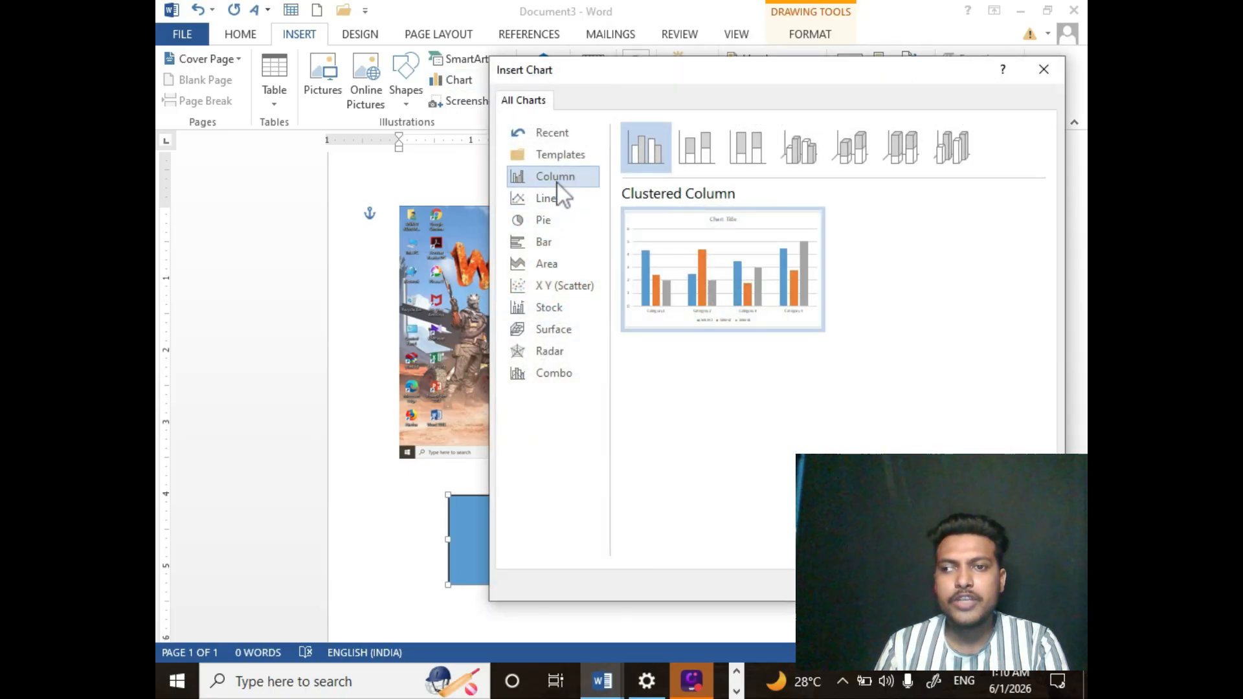
{"action": "left_click", "coordinate": [547, 201]}
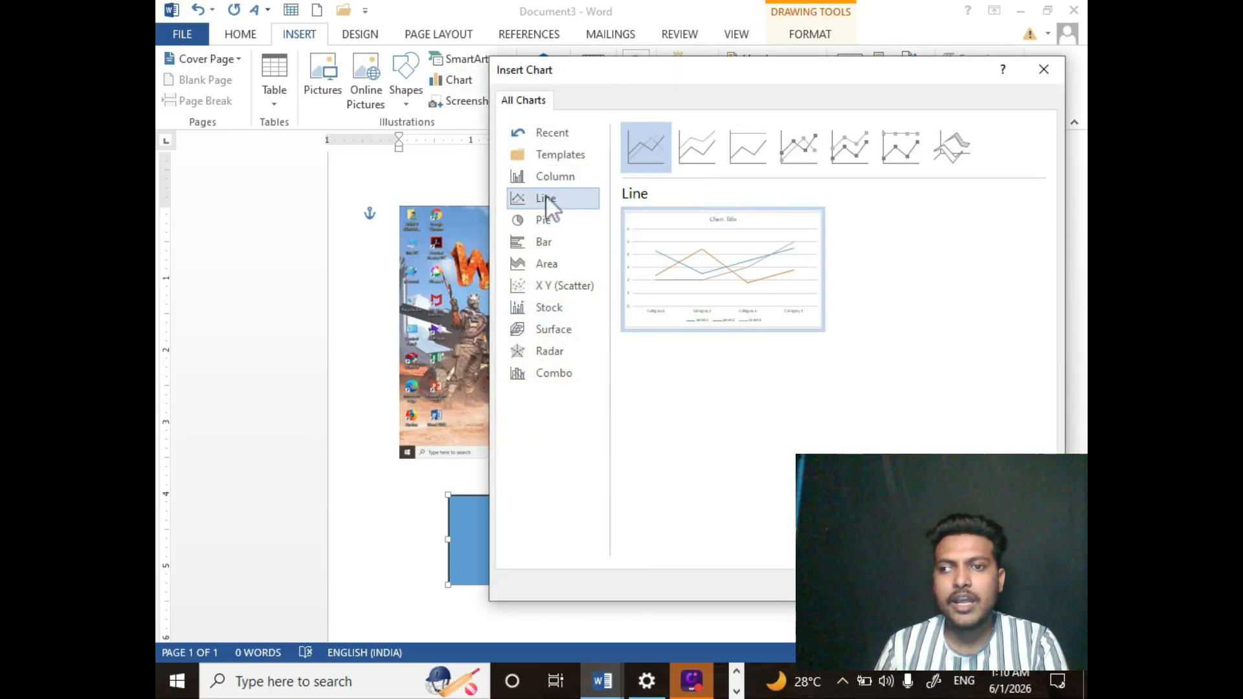
{"action": "left_click", "coordinate": [543, 221]}
{"action": "left_click", "coordinate": [544, 244]}
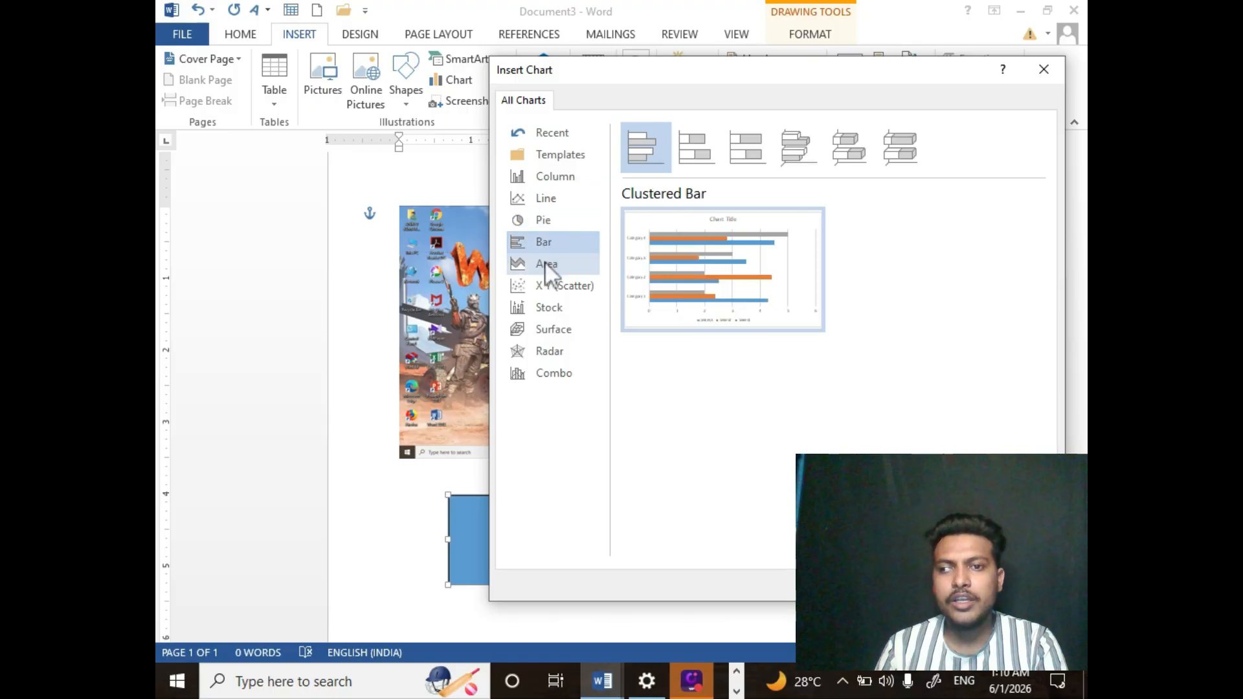
{"action": "left_click", "coordinate": [545, 264]}
{"action": "left_click", "coordinate": [546, 285]}
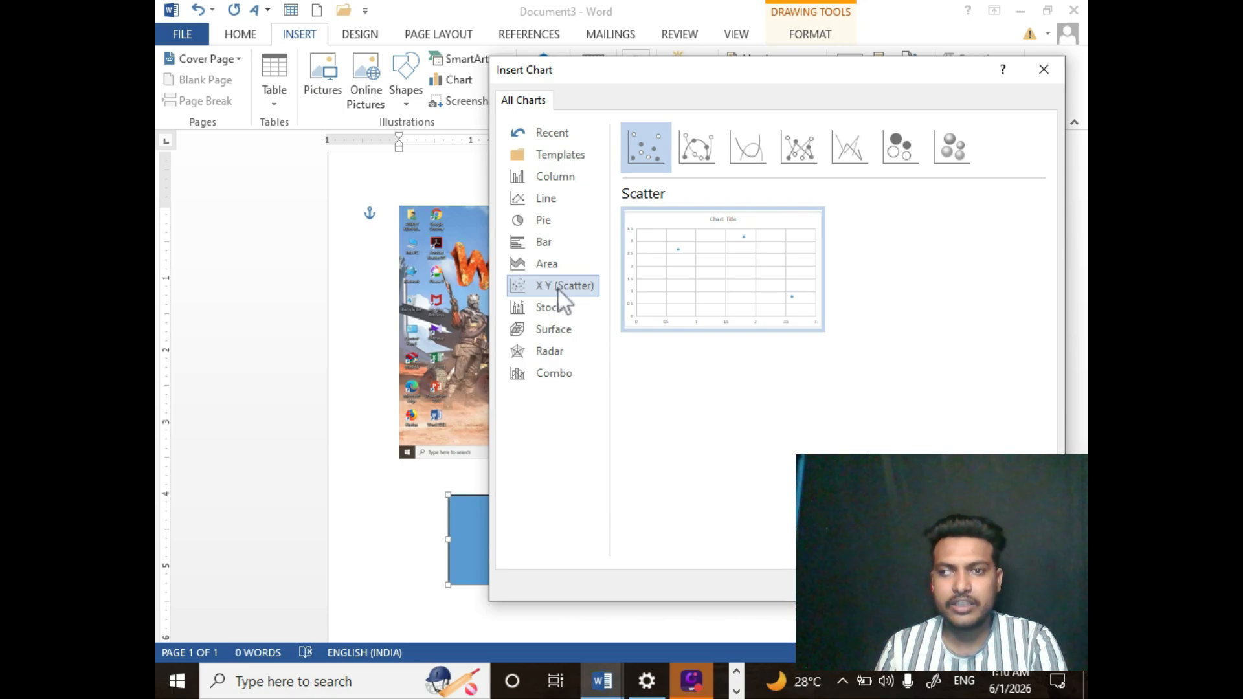
{"action": "left_click", "coordinate": [550, 179]}
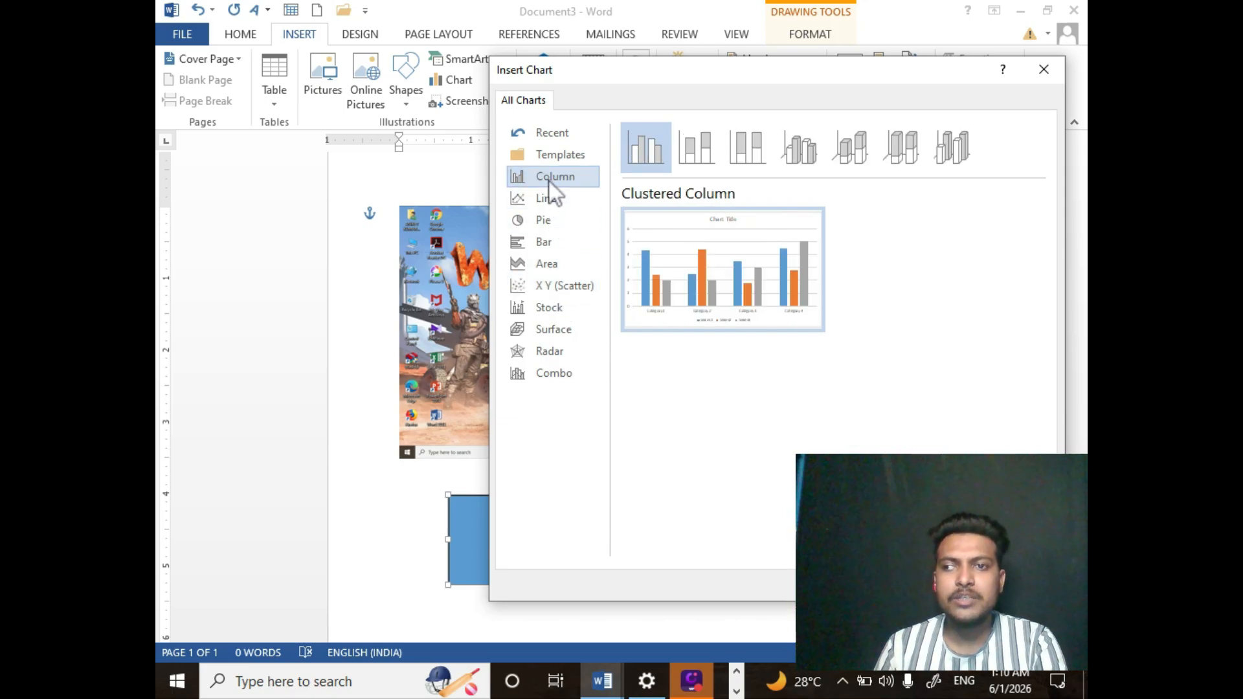
{"action": "left_click", "coordinate": [540, 202]}
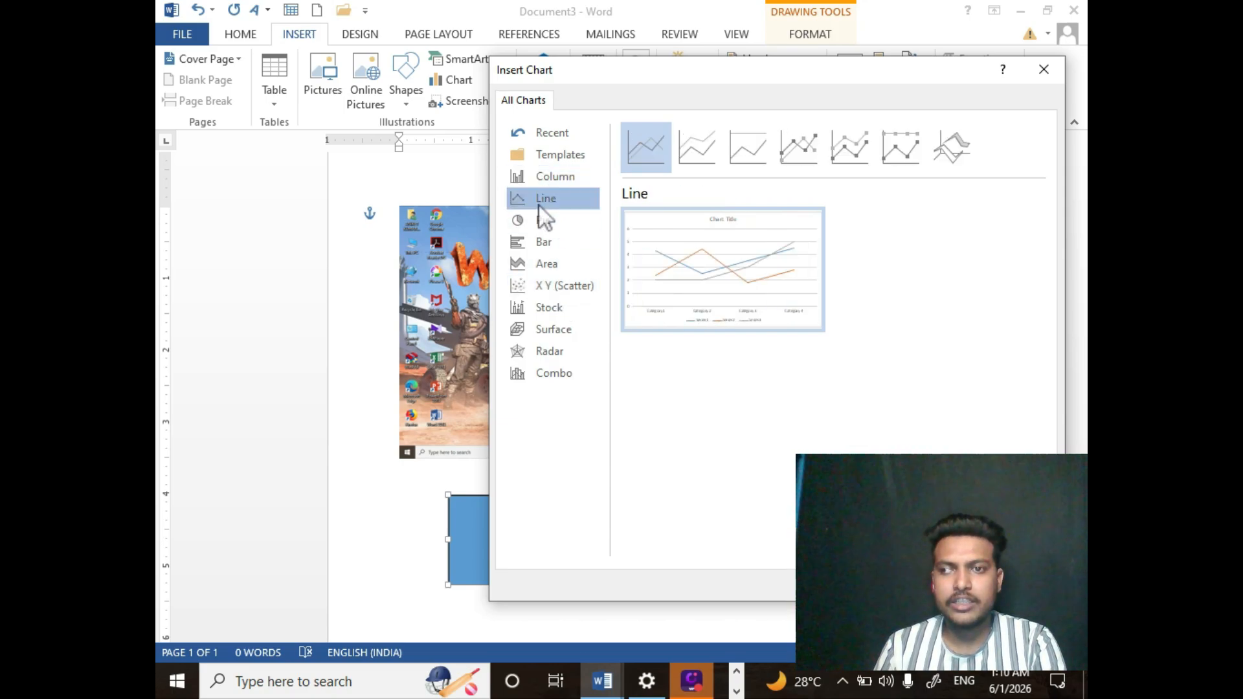
{"action": "left_click", "coordinate": [545, 241]}
{"action": "left_click", "coordinate": [550, 283]}
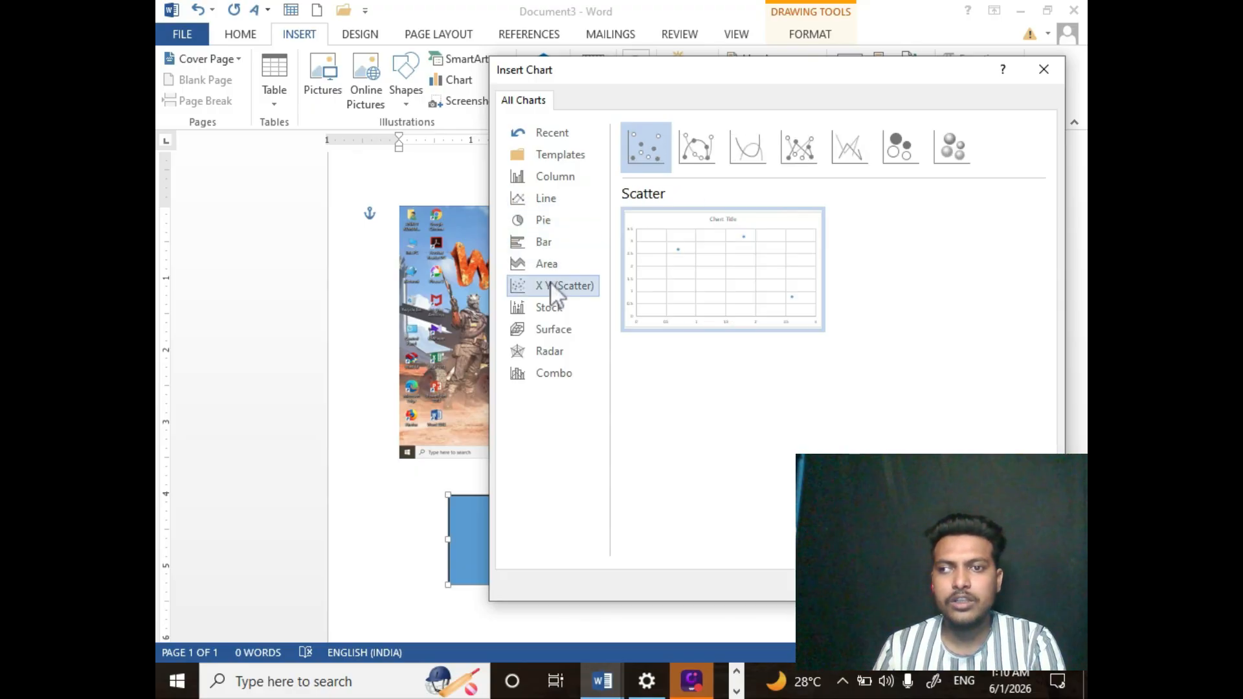
{"action": "left_click", "coordinate": [545, 221]}
{"action": "mouse_move", "coordinate": [697, 266]}
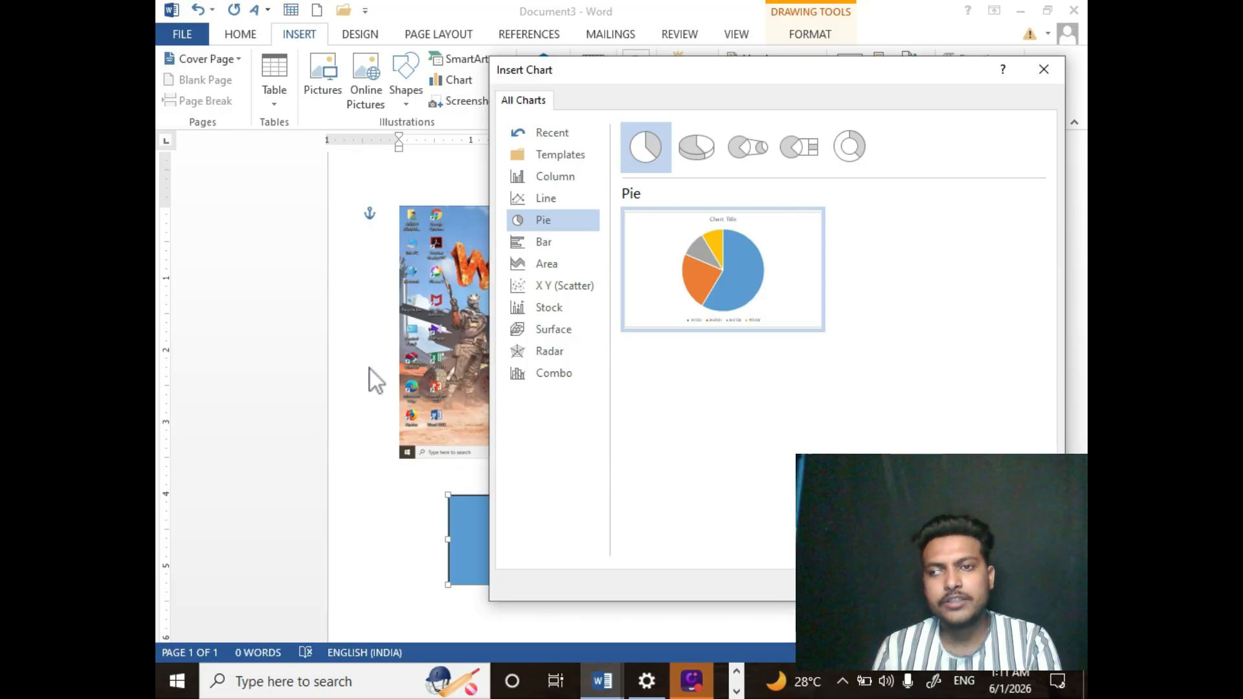
{"action": "left_click", "coordinate": [1045, 70]}
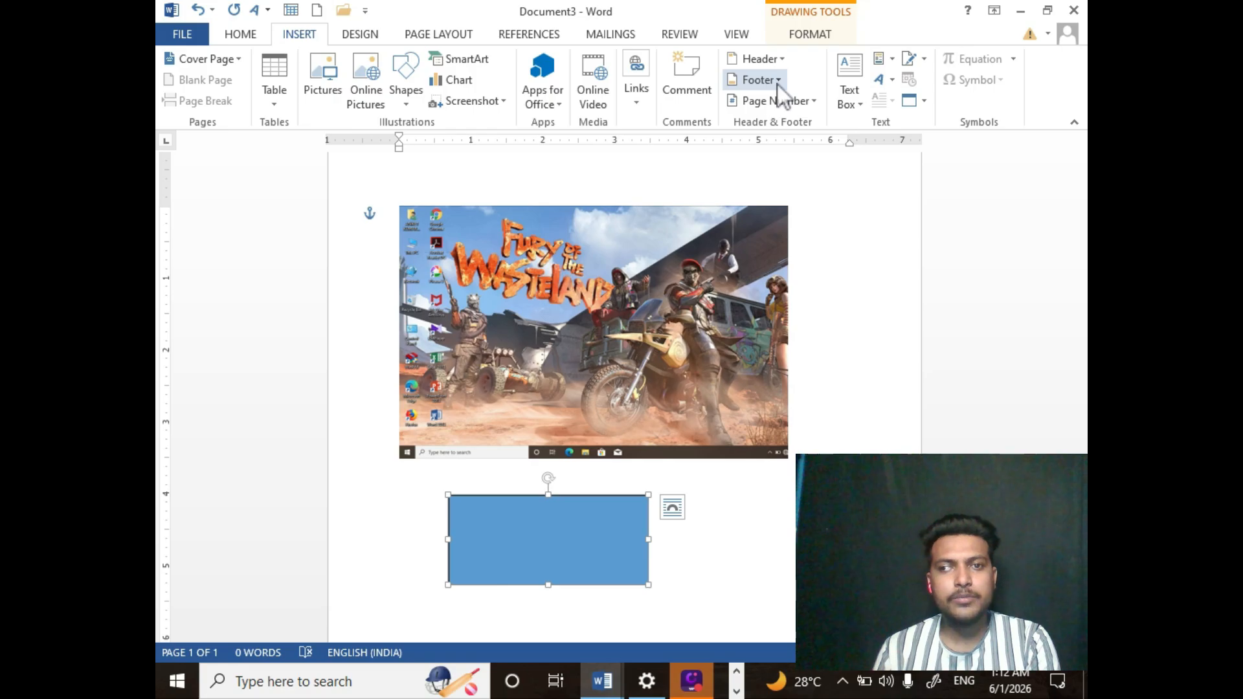
- Open the page number options to view the available positions, then close them
{"action": "left_click", "coordinate": [766, 101]}
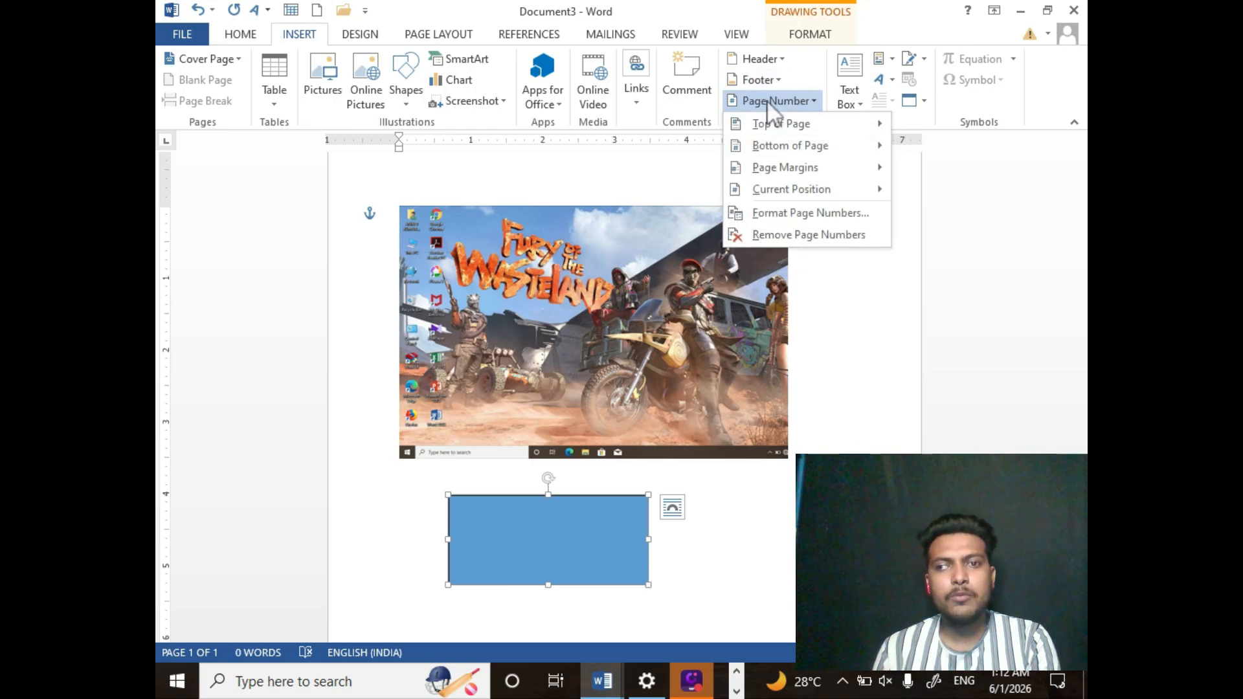
{"action": "mouse_move", "coordinate": [777, 135]}
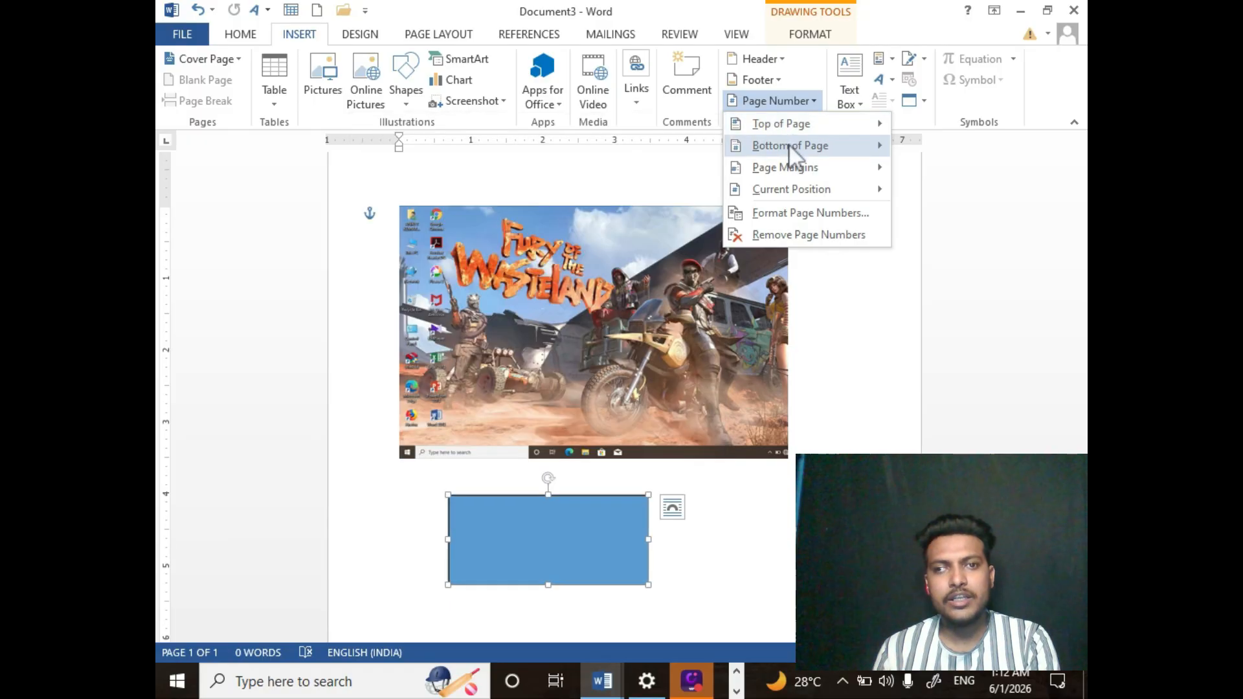
{"action": "left_click", "coordinate": [777, 103]}
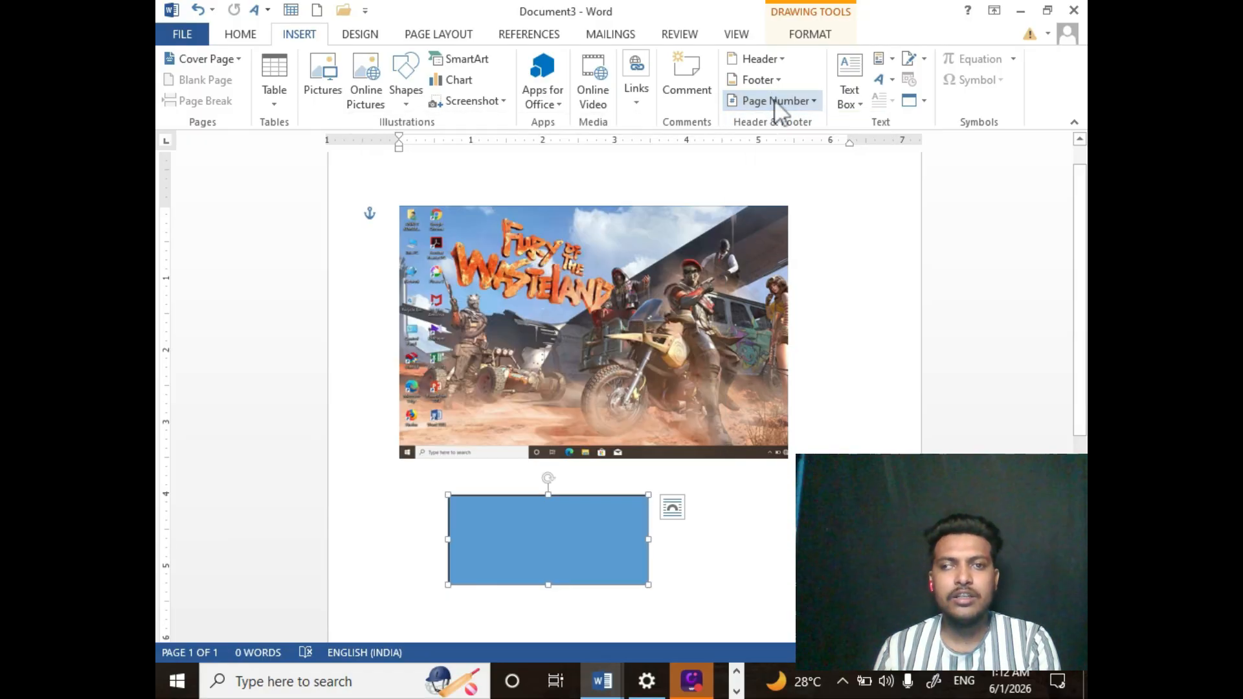
- Draw a small text box beside the picture and type "ASdasdasdasdasdasdasd" into it
{"action": "left_click", "coordinate": [845, 98]}
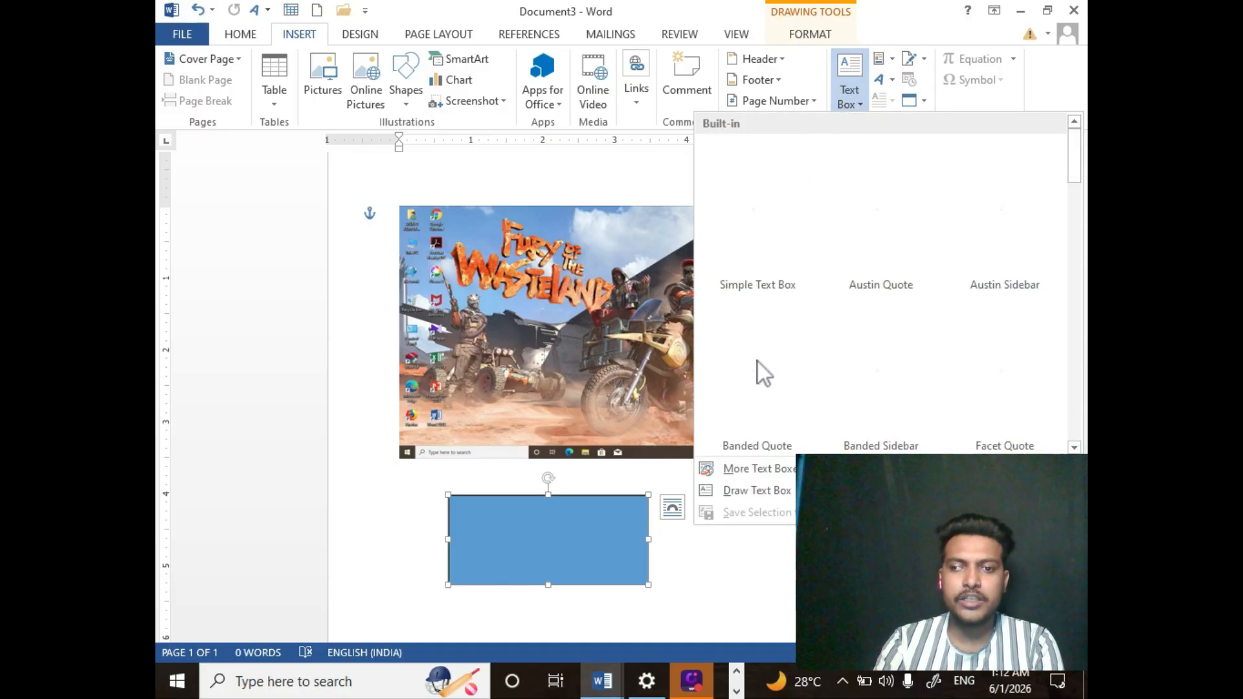
{"action": "left_click", "coordinate": [755, 491]}
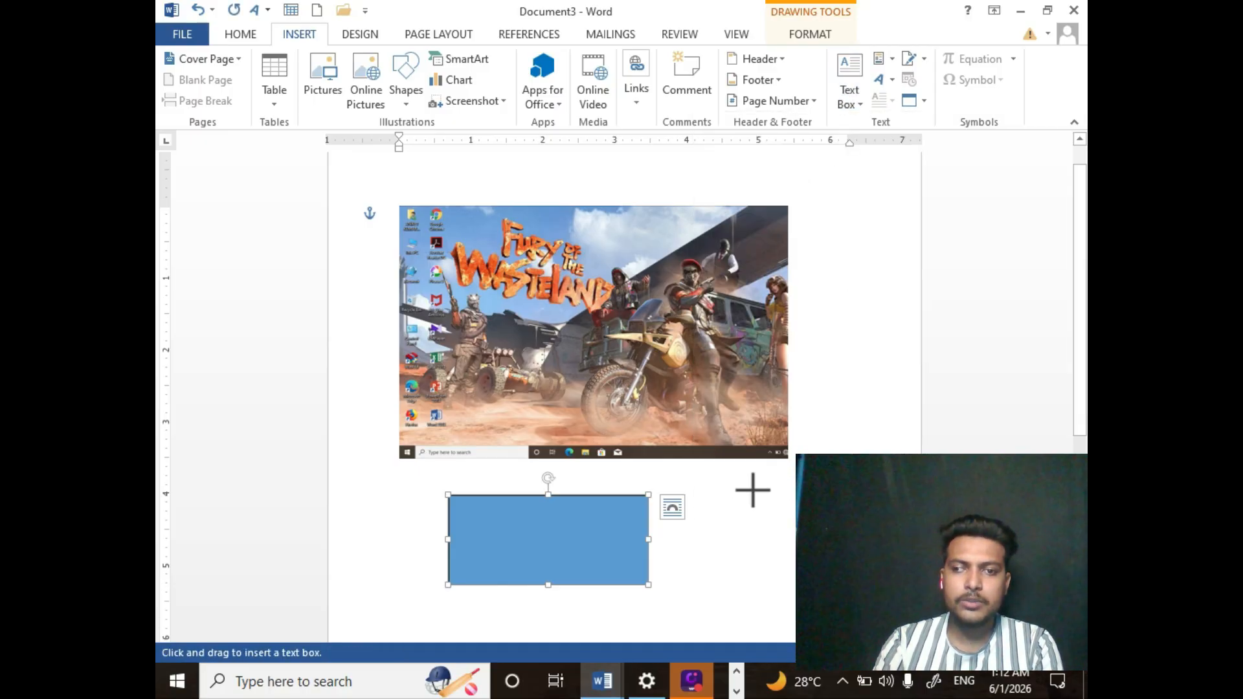
{"action": "left_click_drag", "start_coordinate": [821, 219], "coordinate": [869, 280]}
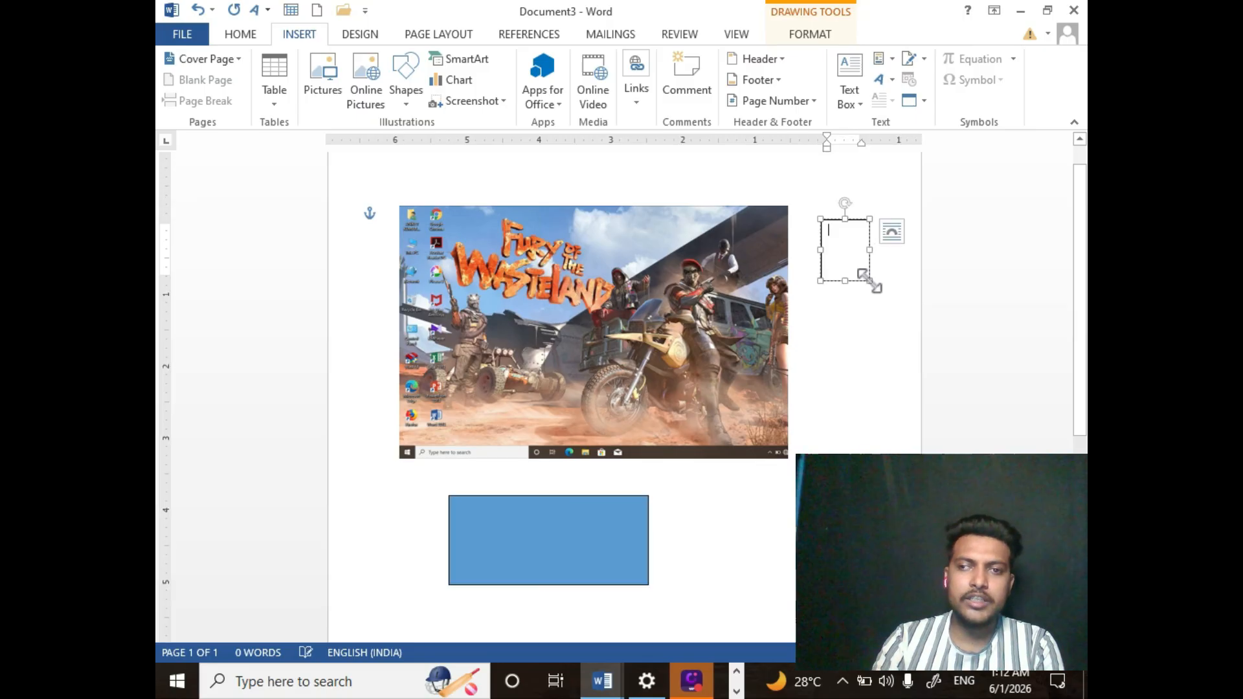
{"action": "type", "text": "ASdasdasdasdasdasdasd"}
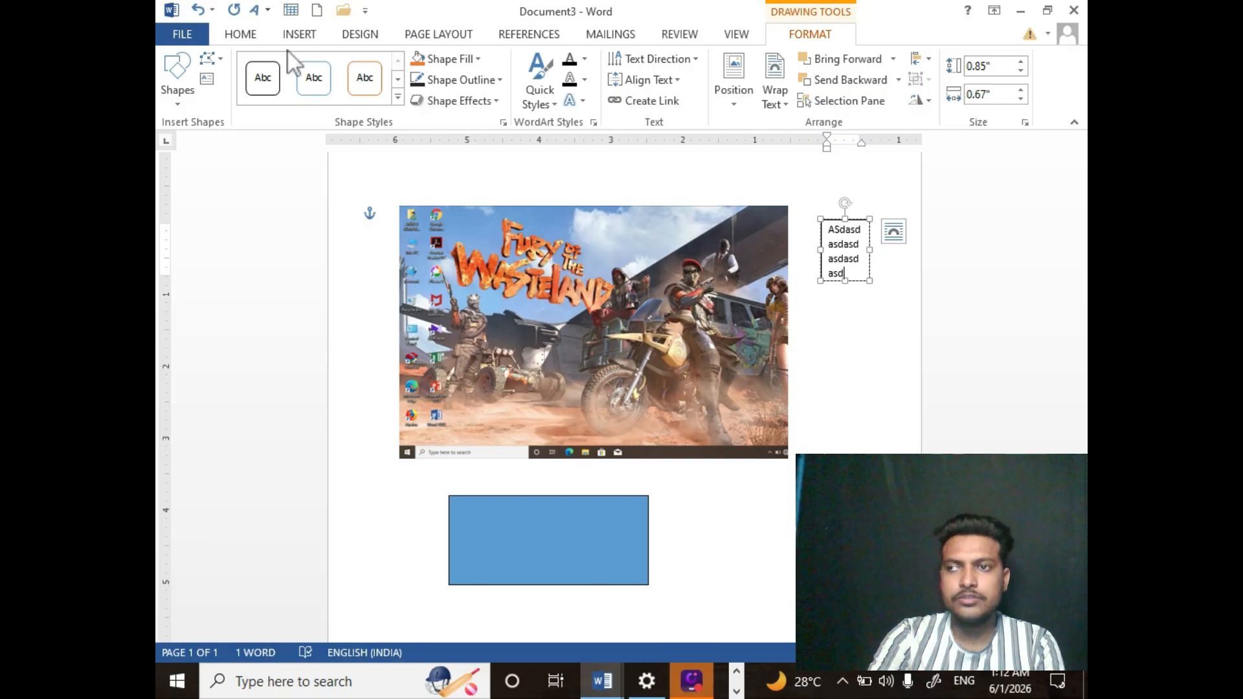
- Insert the built-in Binomial Theorem equation, then browse the equation symbol and fraction galleries without adding anything
{"action": "left_click", "coordinate": [300, 34]}
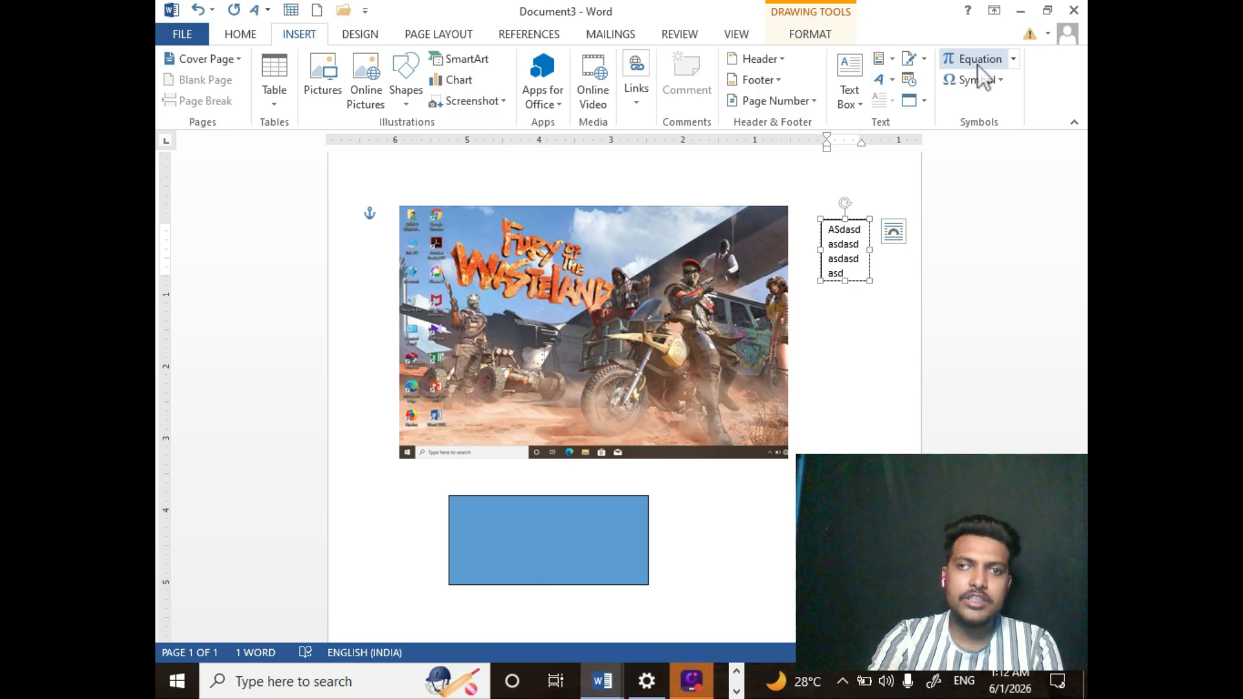
{"action": "left_click", "coordinate": [1013, 60]}
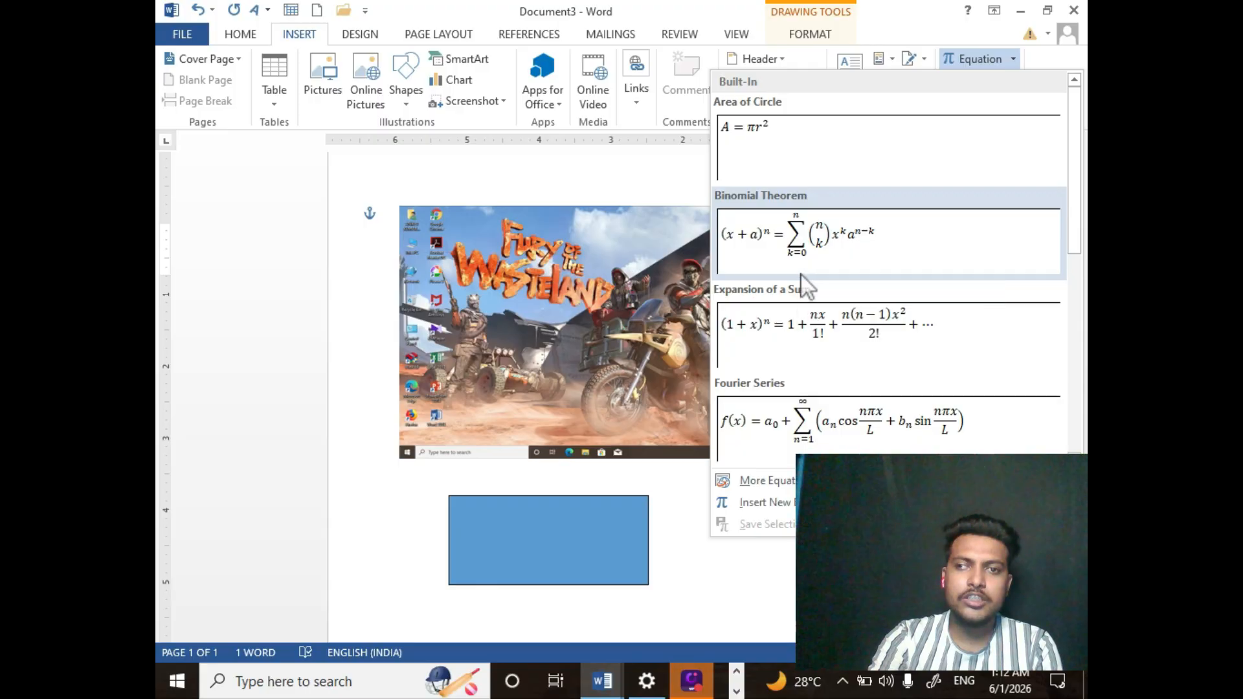
{"action": "left_click", "coordinate": [790, 241]}
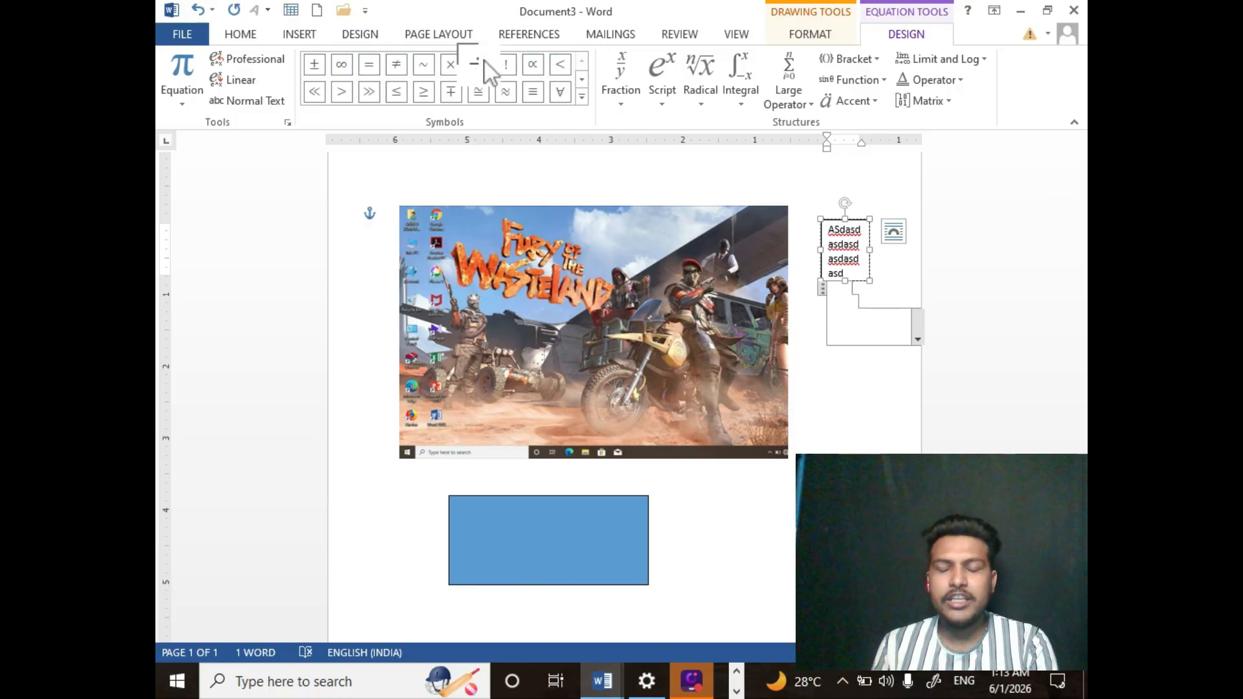
{"action": "left_click", "coordinate": [582, 97]}
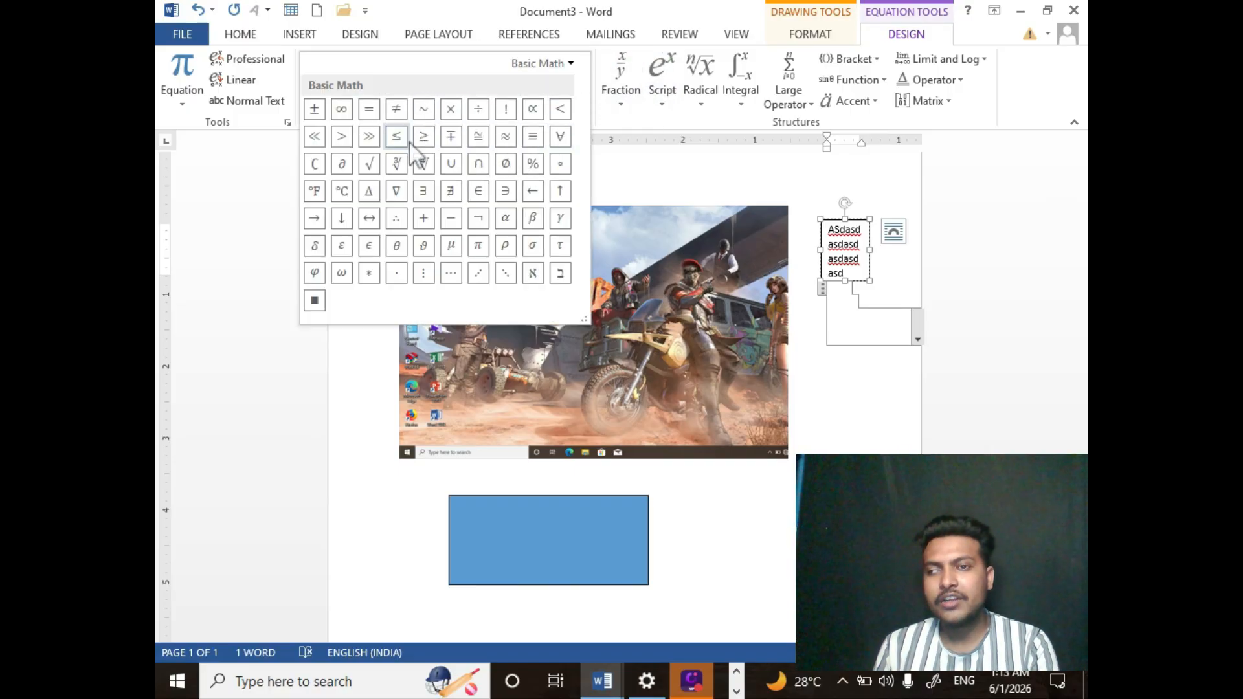
{"action": "left_click", "coordinate": [614, 111]}
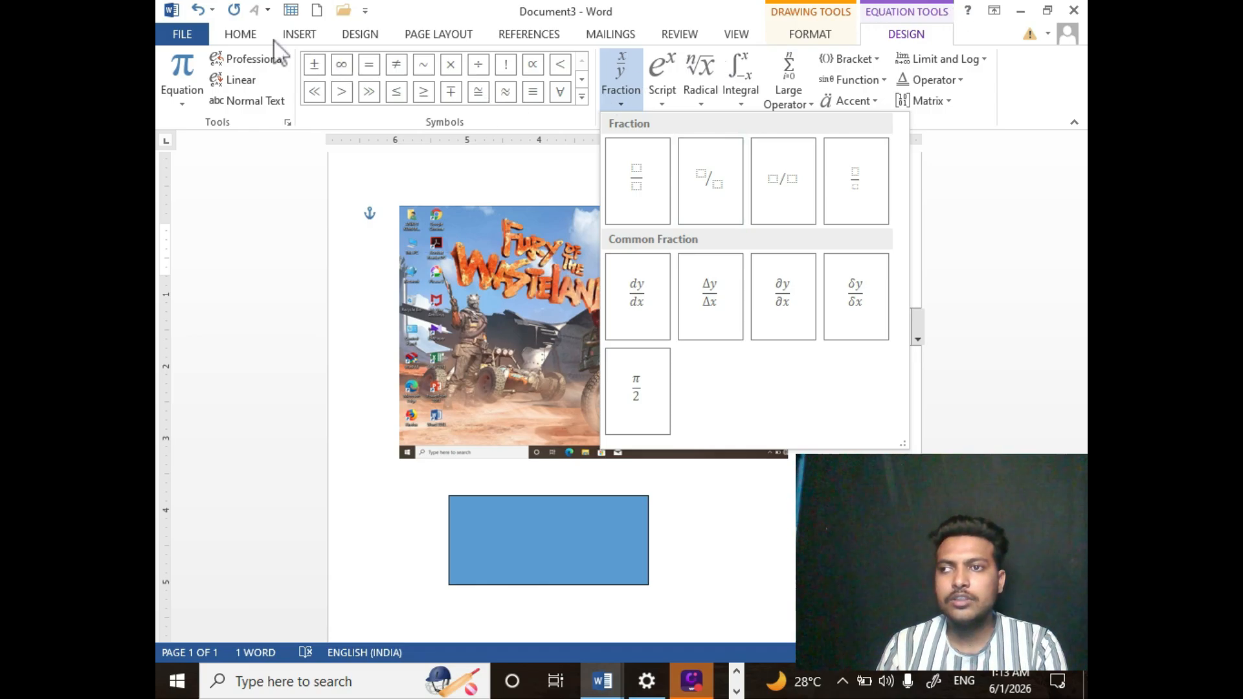
{"action": "left_click", "coordinate": [298, 34]}
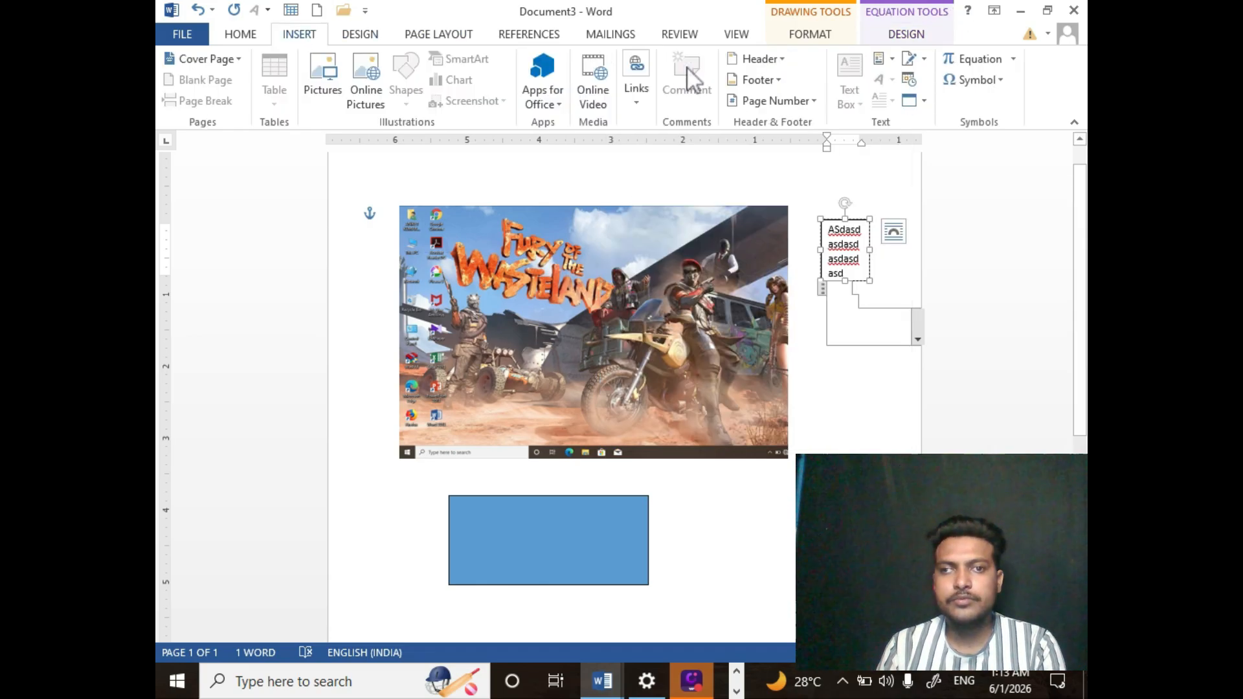
- Browse the full Symbol dialog with the font set to (Complex script text), then close it without inserting a symbol
{"action": "left_click", "coordinate": [1004, 78]}
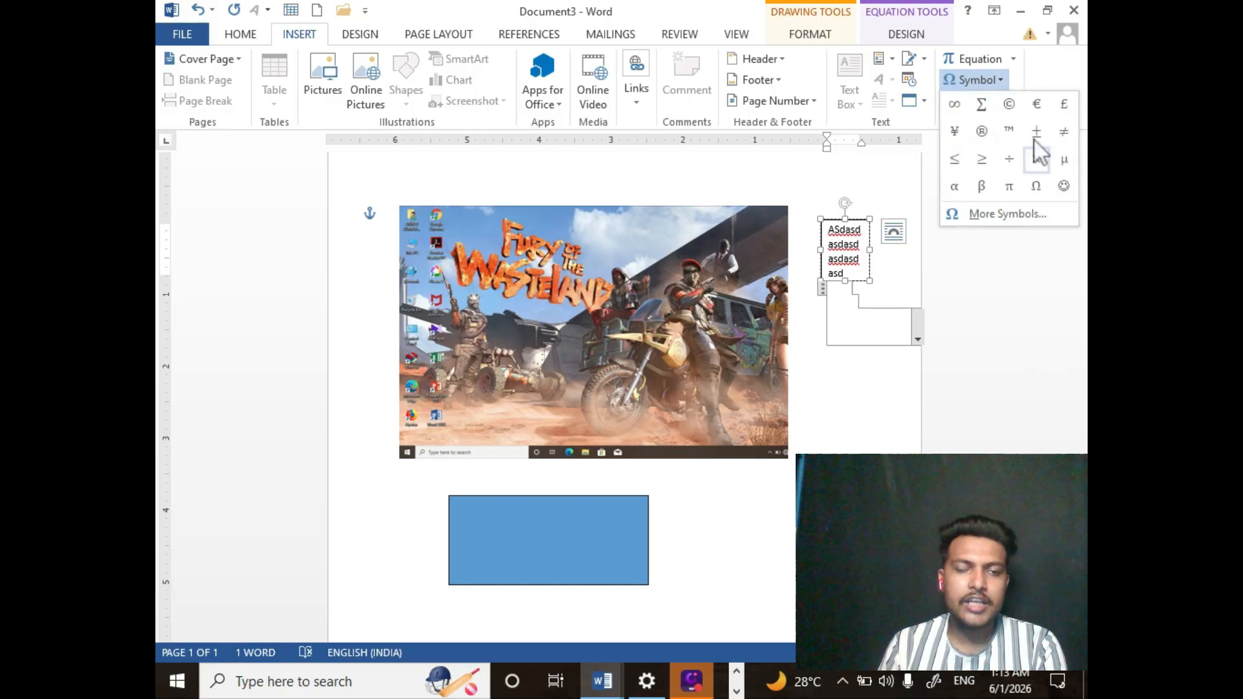
{"action": "left_click", "coordinate": [981, 215]}
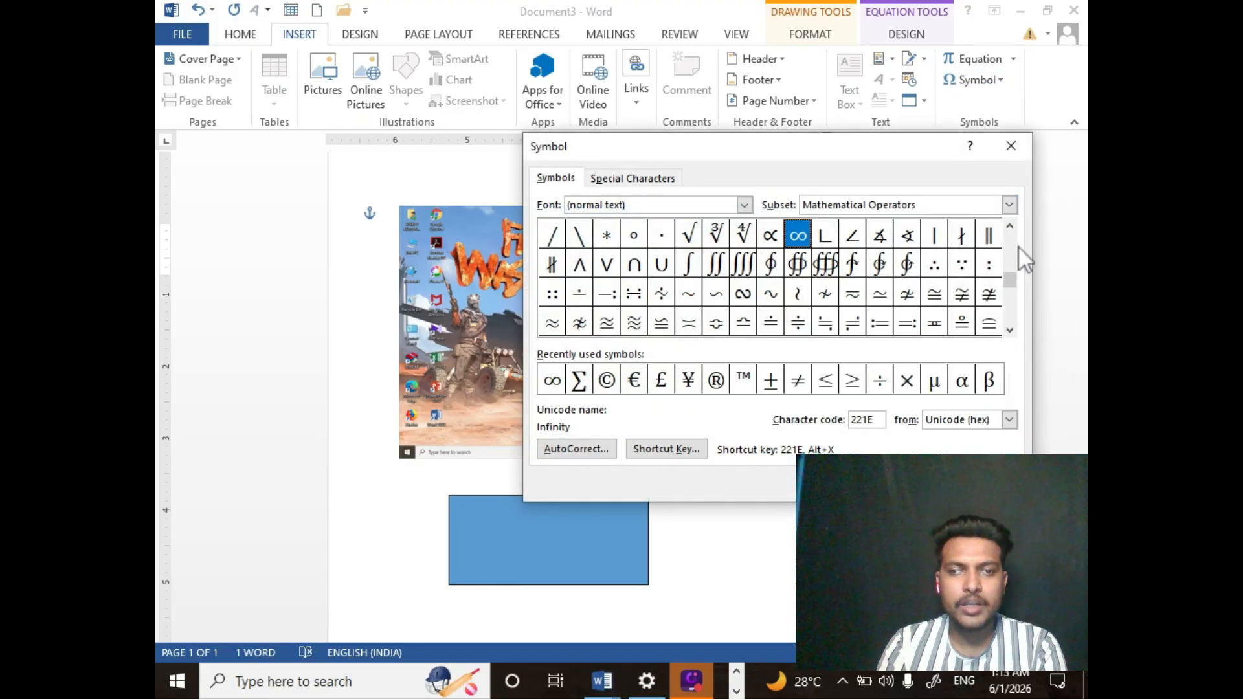
{"action": "left_click_drag", "start_coordinate": [1006, 287], "coordinate": [1005, 323]}
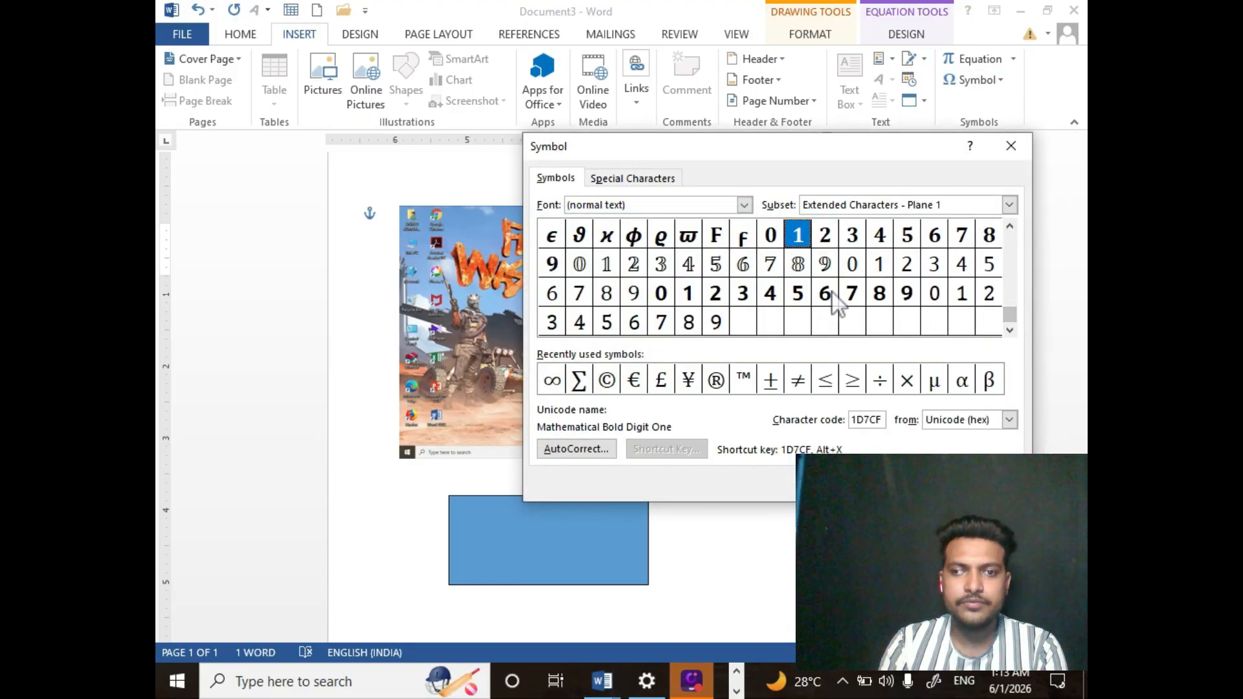
{"action": "left_click", "coordinate": [746, 206]}
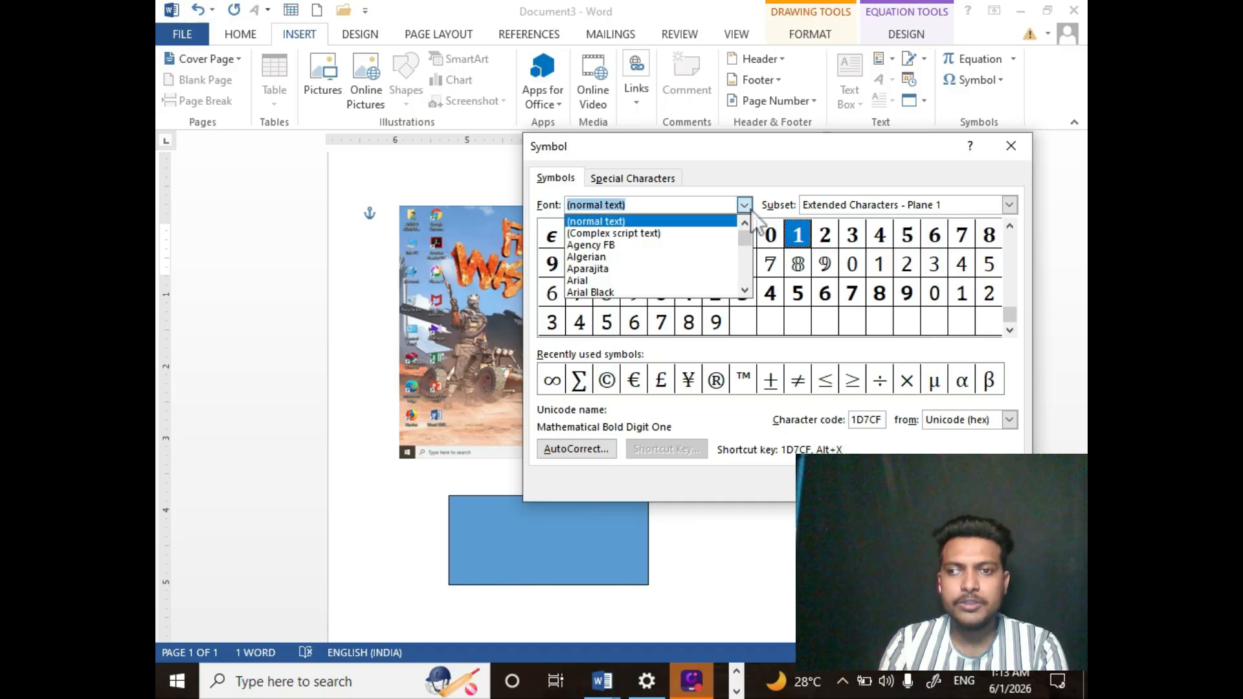
{"action": "left_click", "coordinate": [653, 234]}
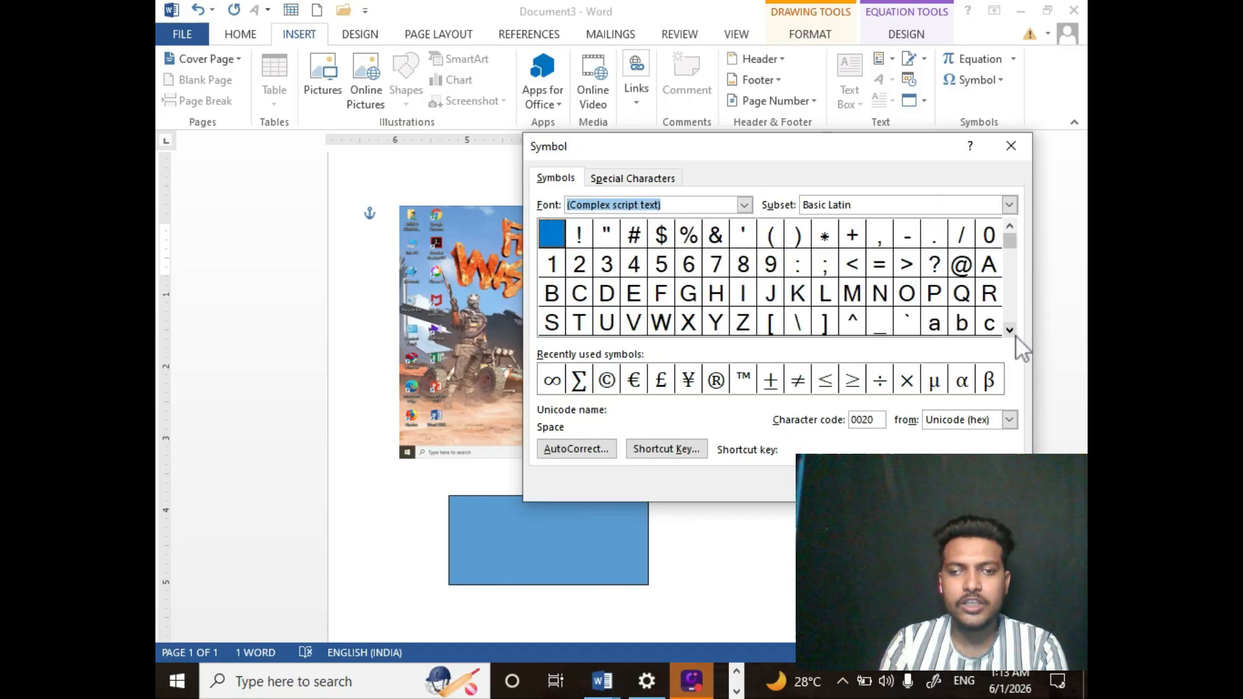
{"action": "left_click", "coordinate": [1010, 331]}
{"action": "left_click", "coordinate": [1011, 331]}
{"action": "left_click", "coordinate": [1016, 338]}
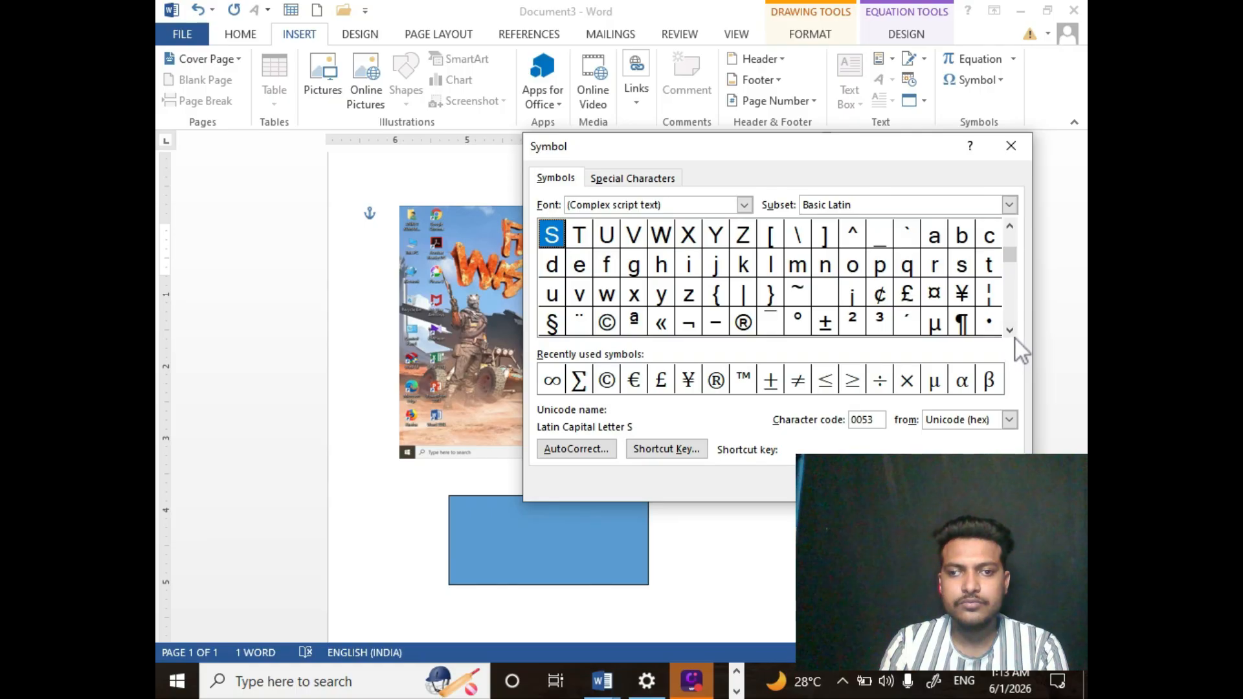
{"action": "left_click", "coordinate": [1011, 329]}
{"action": "left_click", "coordinate": [1011, 328]}
{"action": "left_click", "coordinate": [1011, 329]}
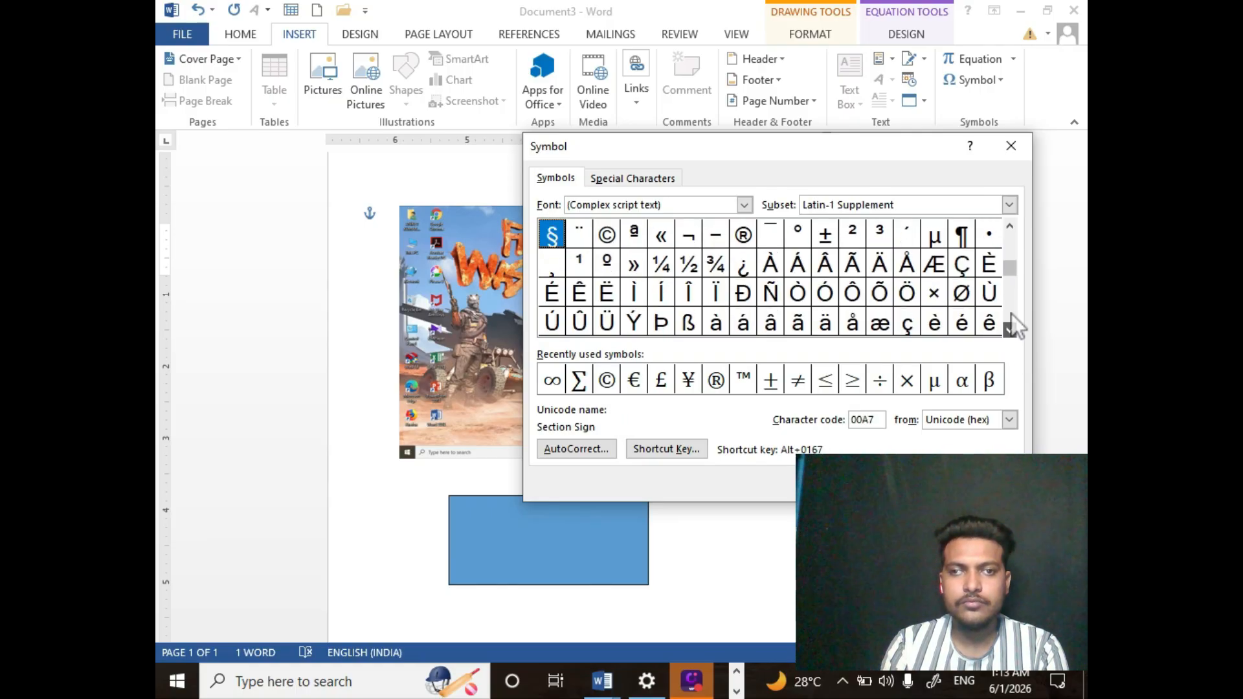
{"action": "left_click", "coordinate": [1011, 146]}
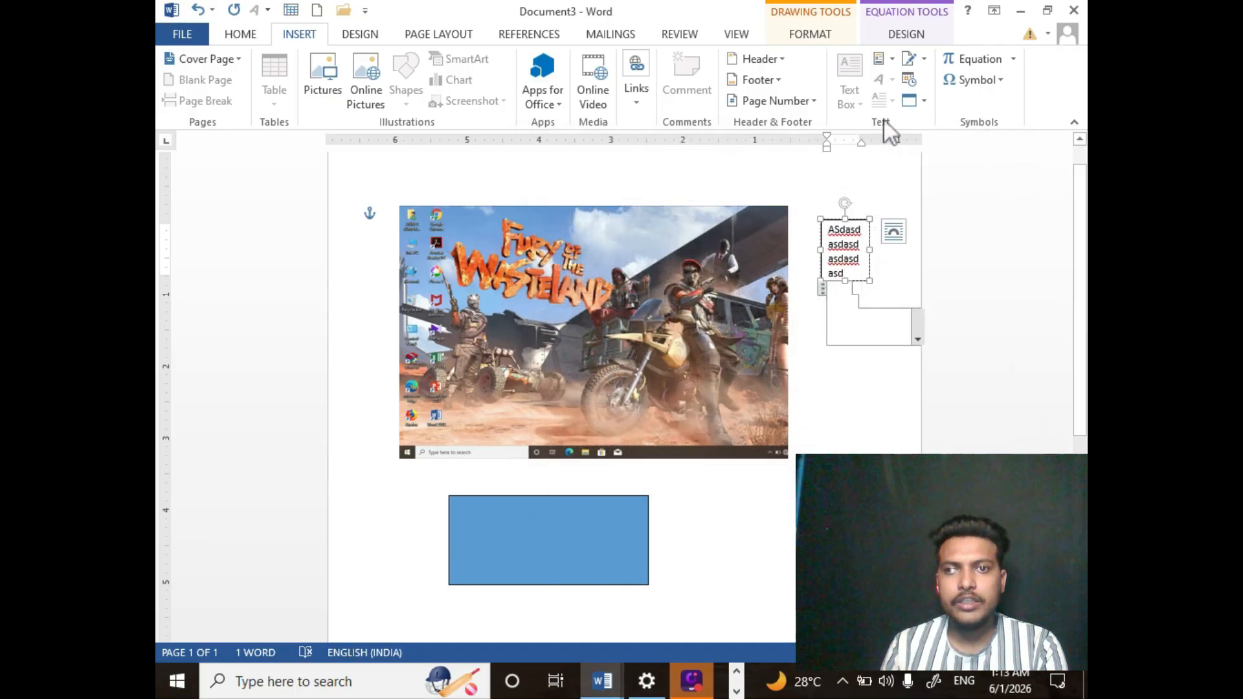